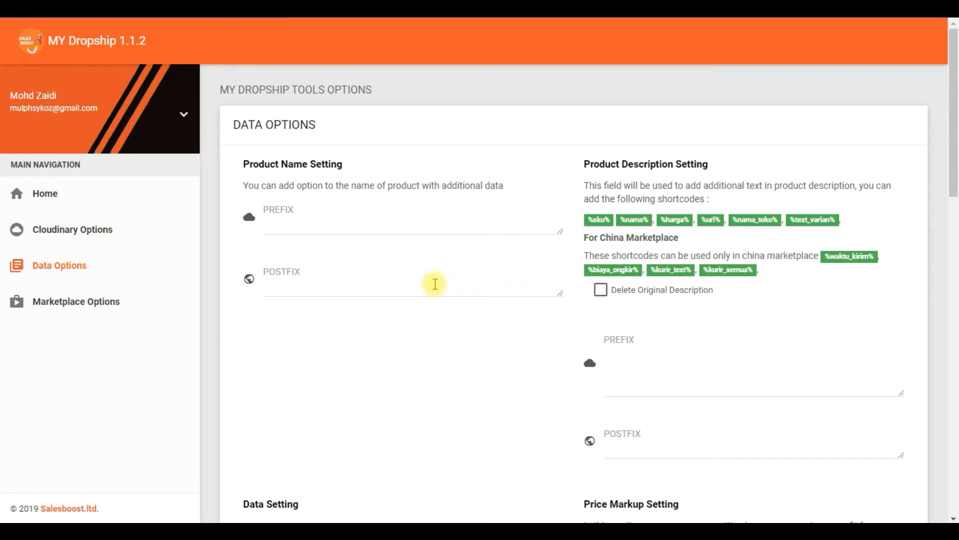
# Look through the Data Options page, from the product name and description settings down to data, price markup and word replacement settings
pyautogui.scroll(-1, 399, 279)
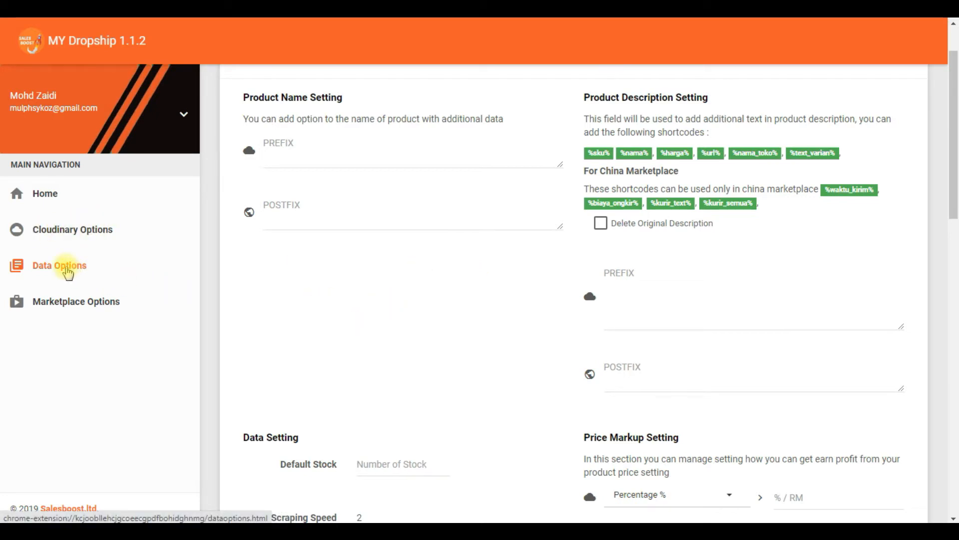
pyautogui.scroll(-12, 493, 346)
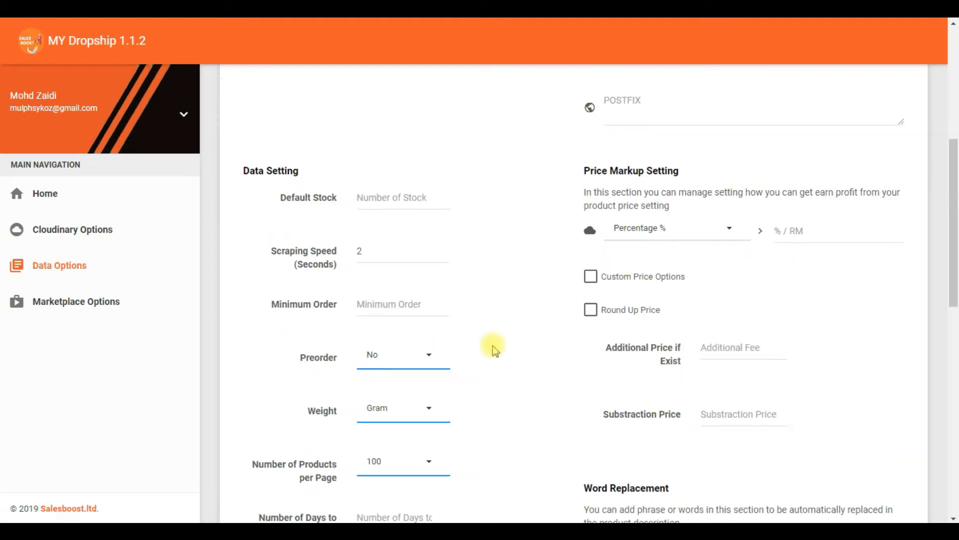
pyautogui.scroll(-4, 493, 341)
pyautogui.scroll(12, 482, 349)
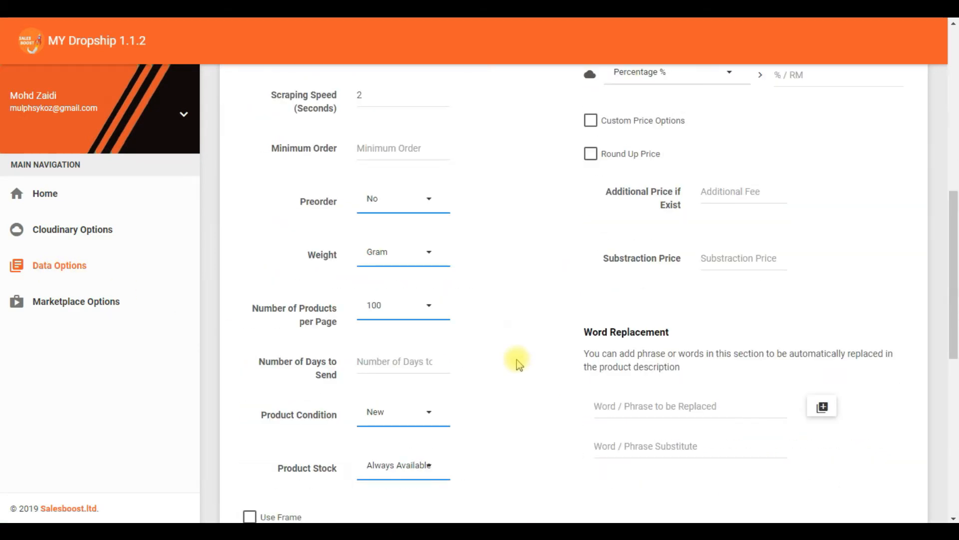
pyautogui.scroll(3, 517, 359)
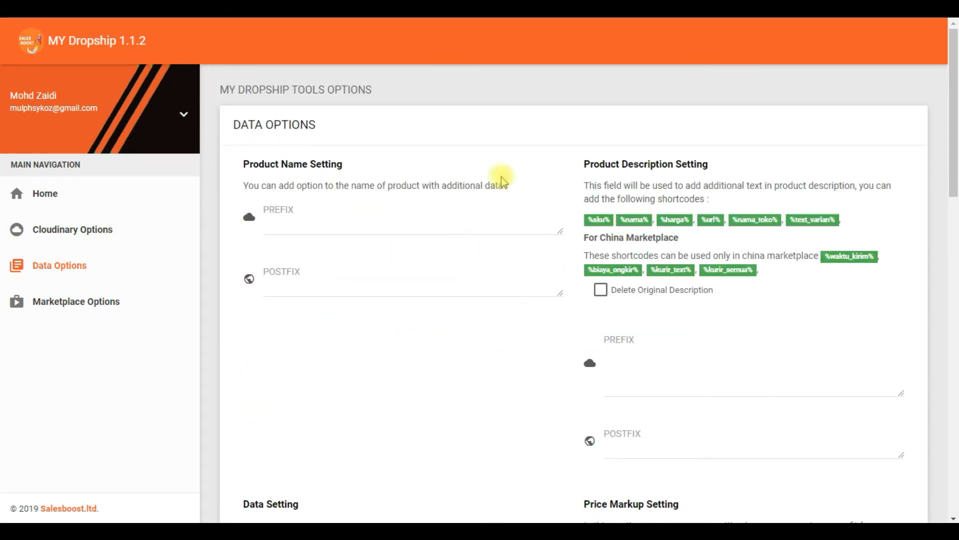
pyautogui.scroll(-8, 442, 292)
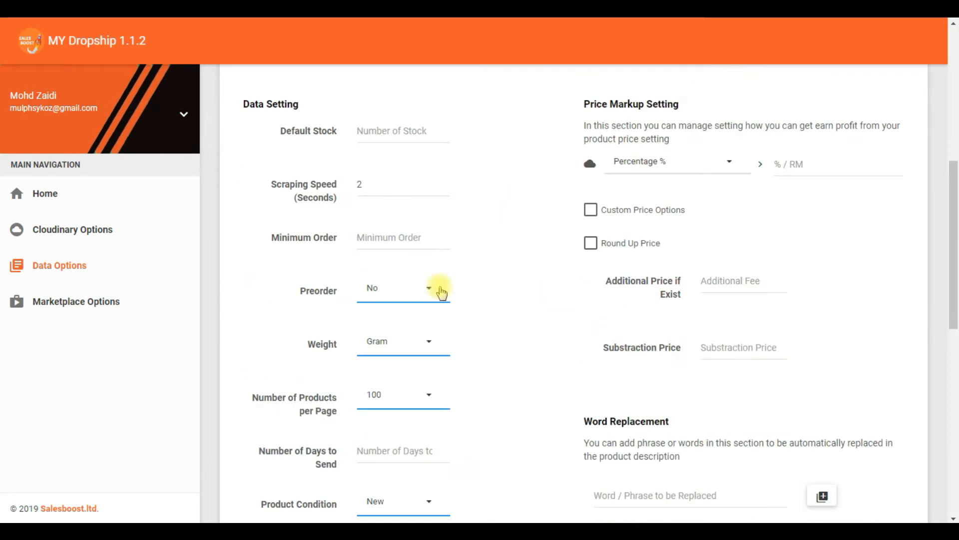
pyautogui.scroll(-5, 574, 337)
pyautogui.scroll(13, 565, 336)
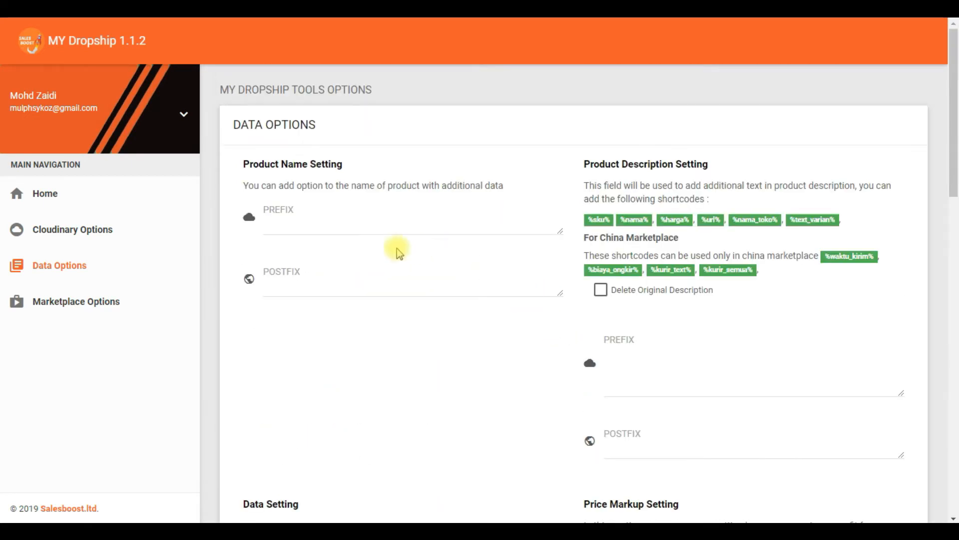
# Enter SALES as the prefix in the Product Name Setting
pyautogui.click(287, 212)
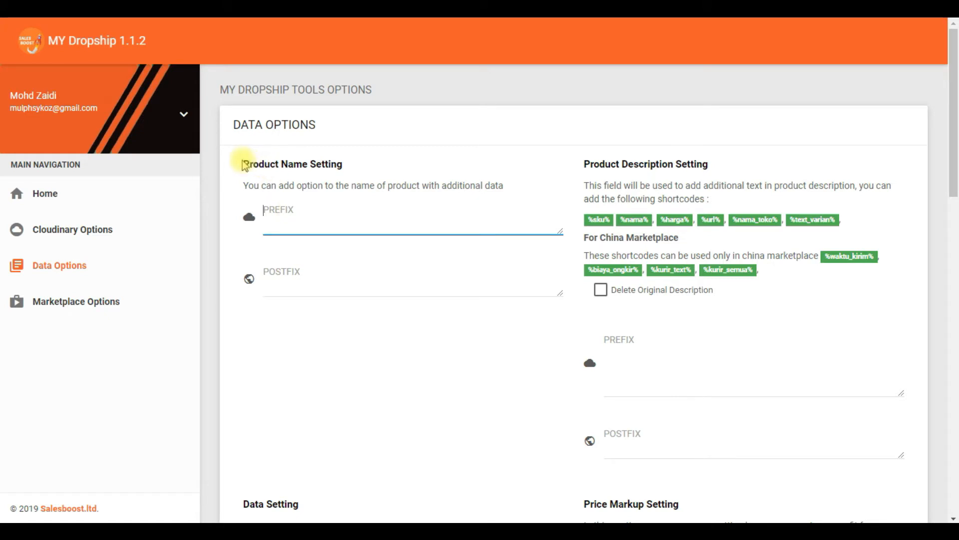
pyautogui.moveTo(245, 165); pyautogui.dragTo(364, 166)
pyautogui.click(364, 165)
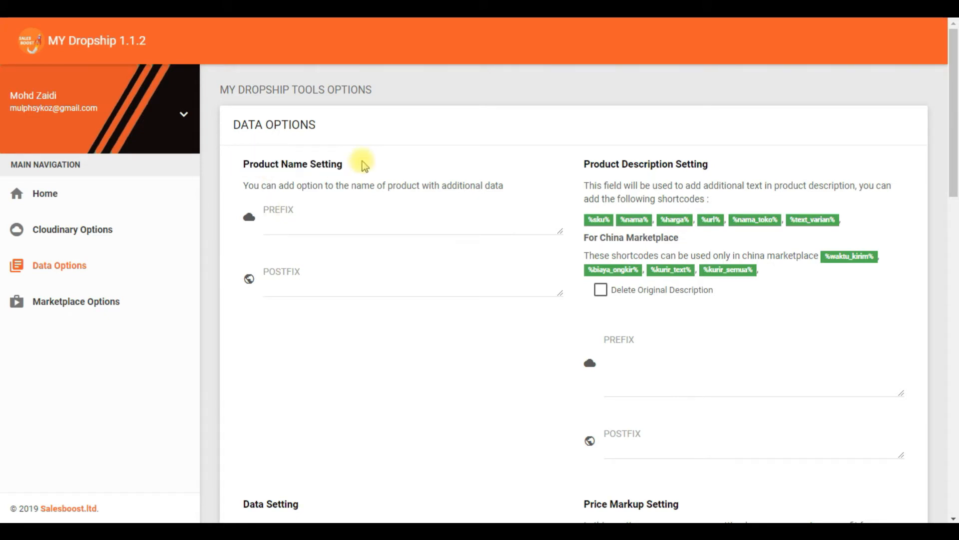
pyautogui.doubleClick(292, 165)
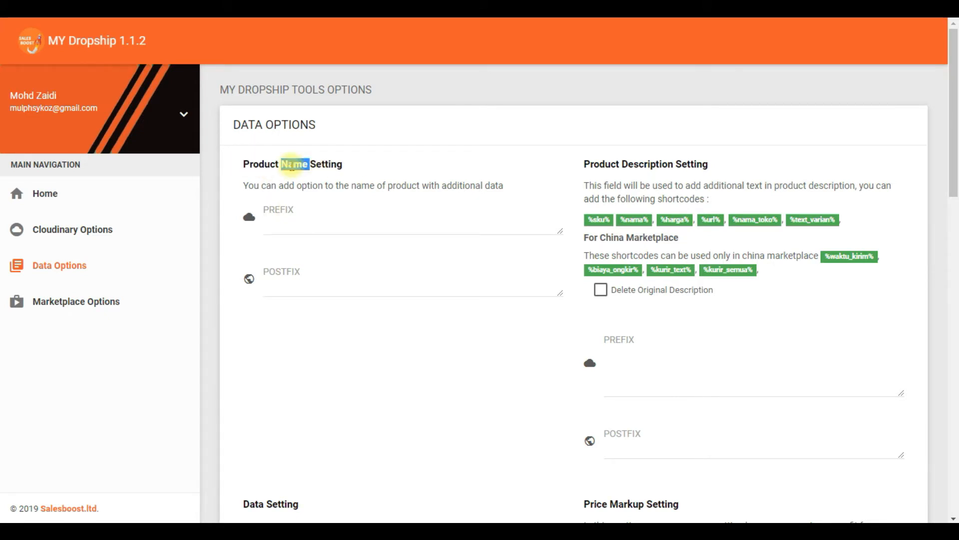
pyautogui.click(293, 165)
pyautogui.click(301, 214)
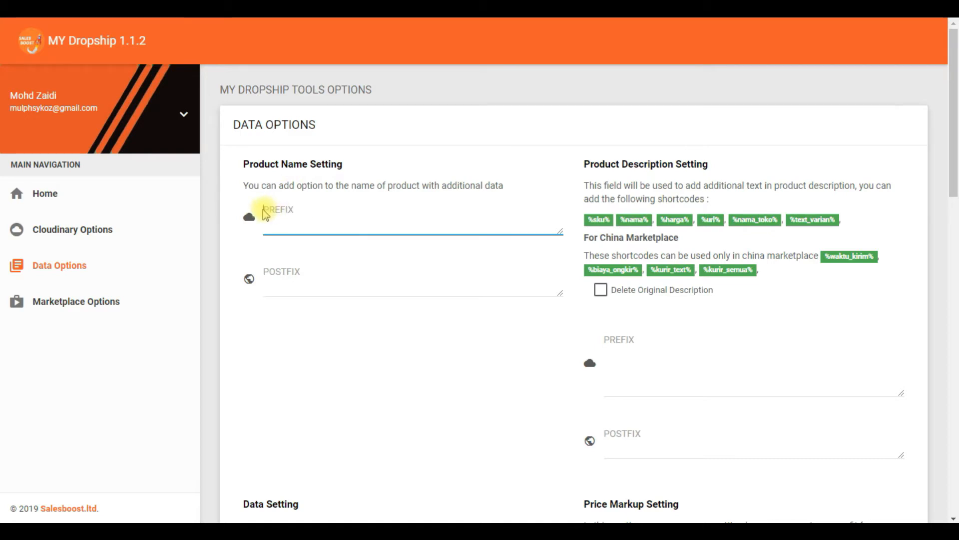
pyautogui.click(312, 214)
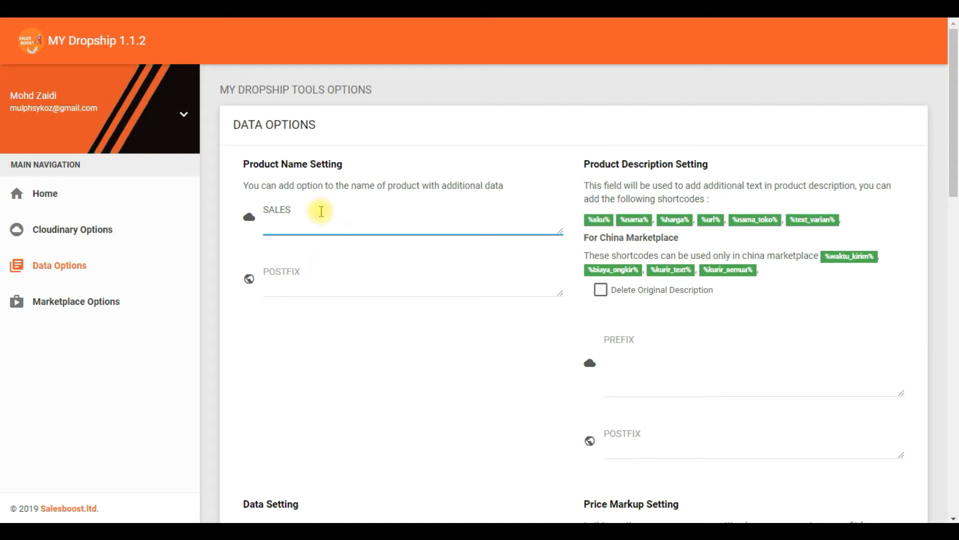
# Expand the product name prefix into the variations {SALES | PROMO | HOT SALES}
pyautogui.doubleClick(276, 209)
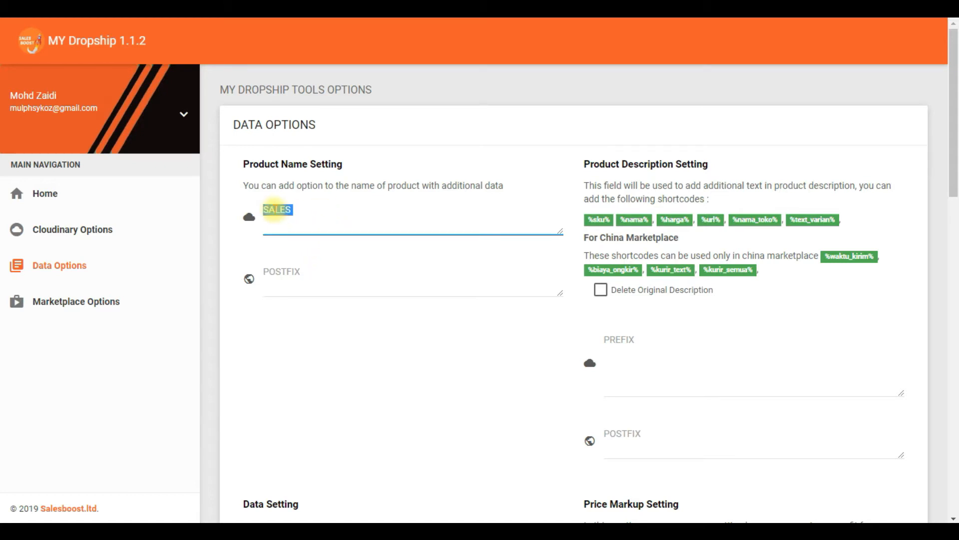
pyautogui.click(306, 211)
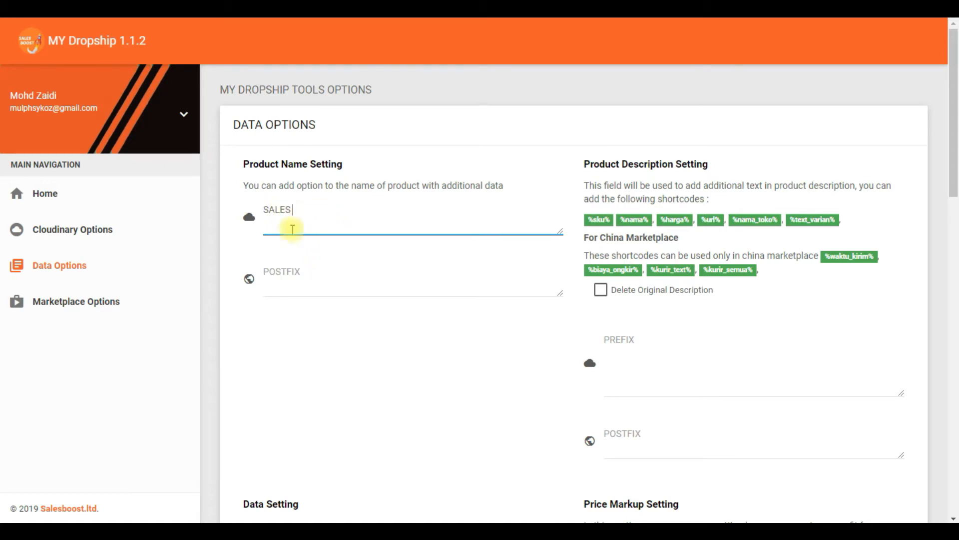
pyautogui.doubleClick(283, 209)
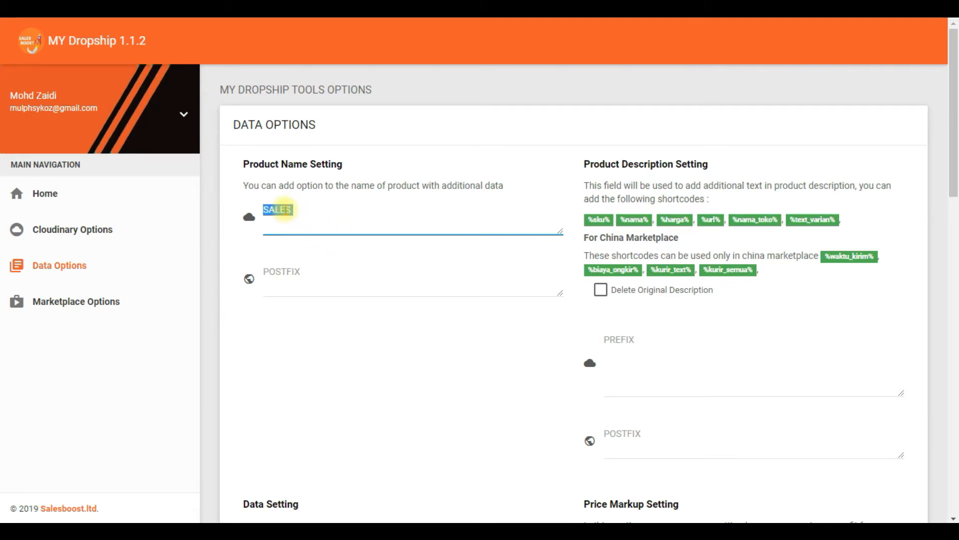
pyautogui.write('{')
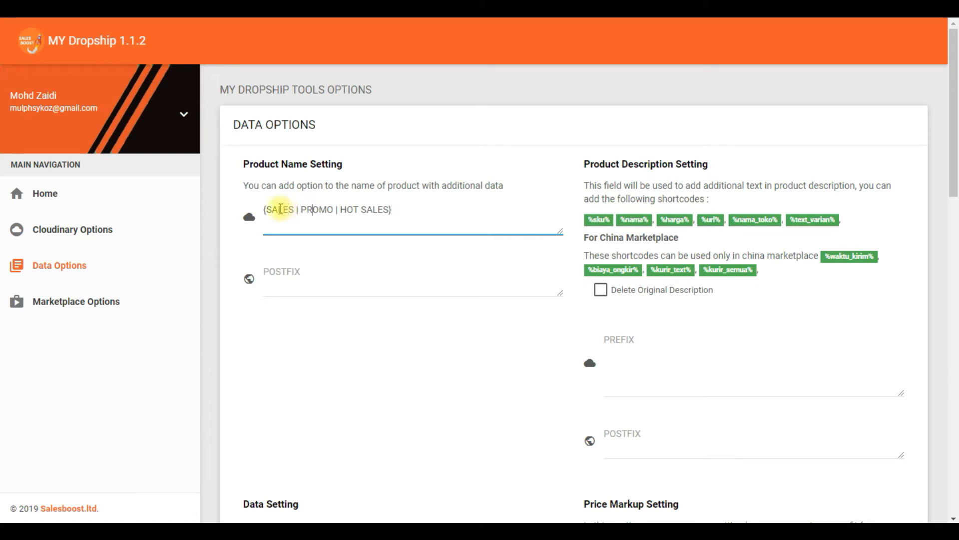
# Review each variation in the product name prefix and compare with the product names in the data management list
pyautogui.click(313, 210)
pyautogui.moveTo(395, 210); pyautogui.dragTo(423, 216)
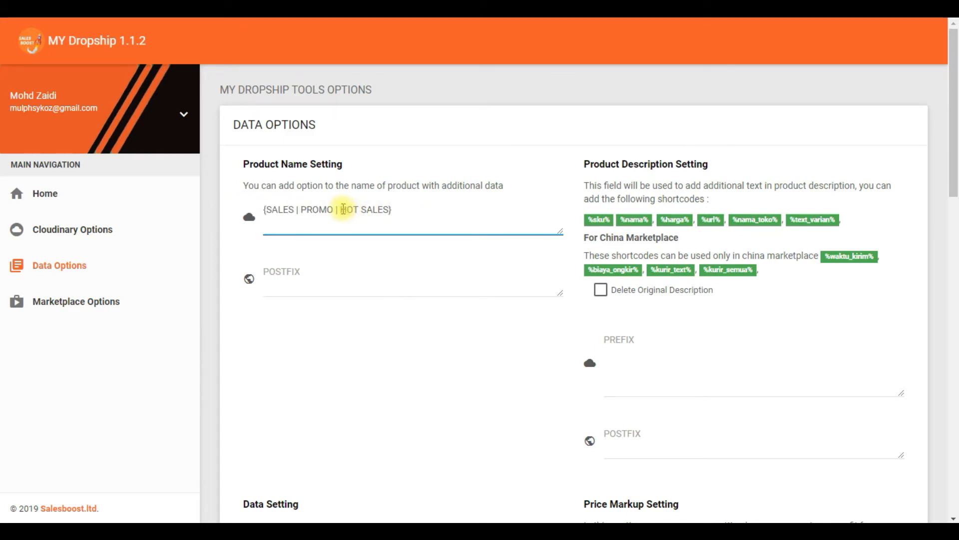
pyautogui.moveTo(343, 209); pyautogui.dragTo(383, 210)
pyautogui.doubleClick(316, 209)
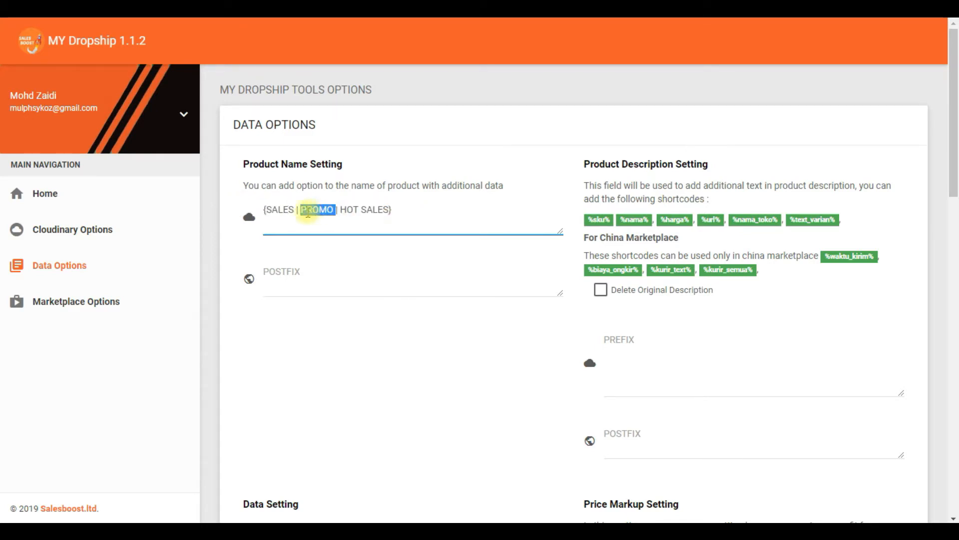
pyautogui.doubleClick(273, 208)
pyautogui.click(328, 208)
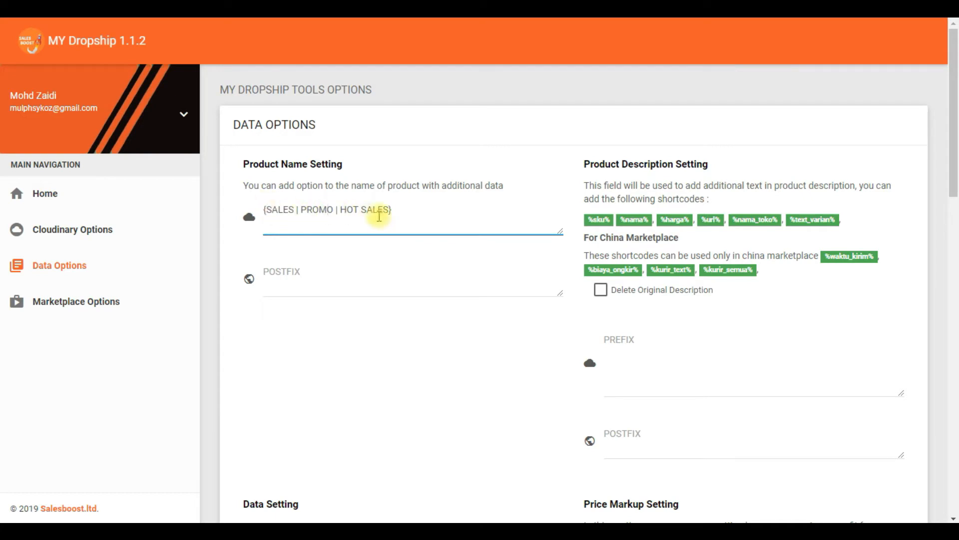
pyautogui.click(440, 9)
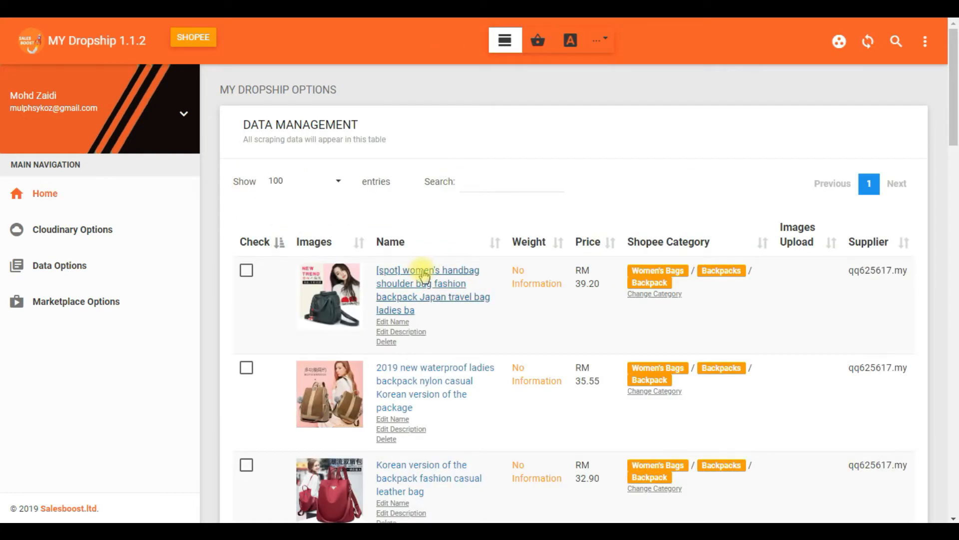
pyautogui.click(559, 9)
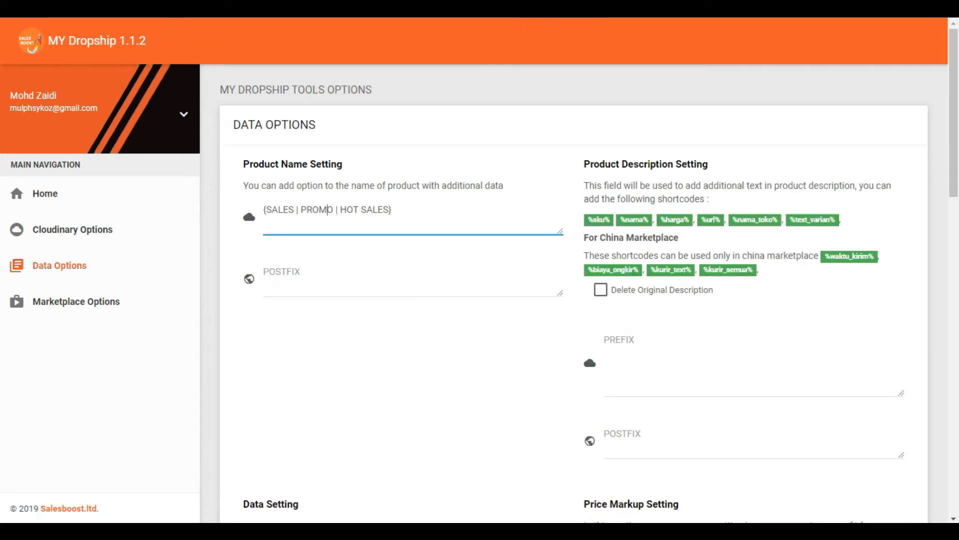
# Copy the whole product name prefix {SALES | PROMO | HOT SALES} into the product name postfix
pyautogui.click(404, 208)
pyautogui.moveTo(404, 208); pyautogui.dragTo(251, 199)
pyautogui.hotkey('ctrl', 'c')
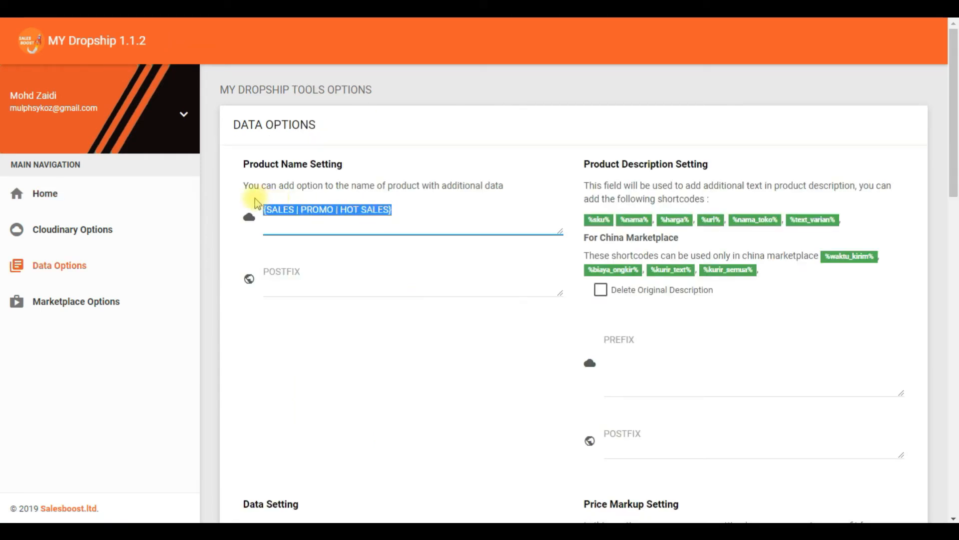
pyautogui.click(333, 288)
pyautogui.hotkey('ctrl', 'v')
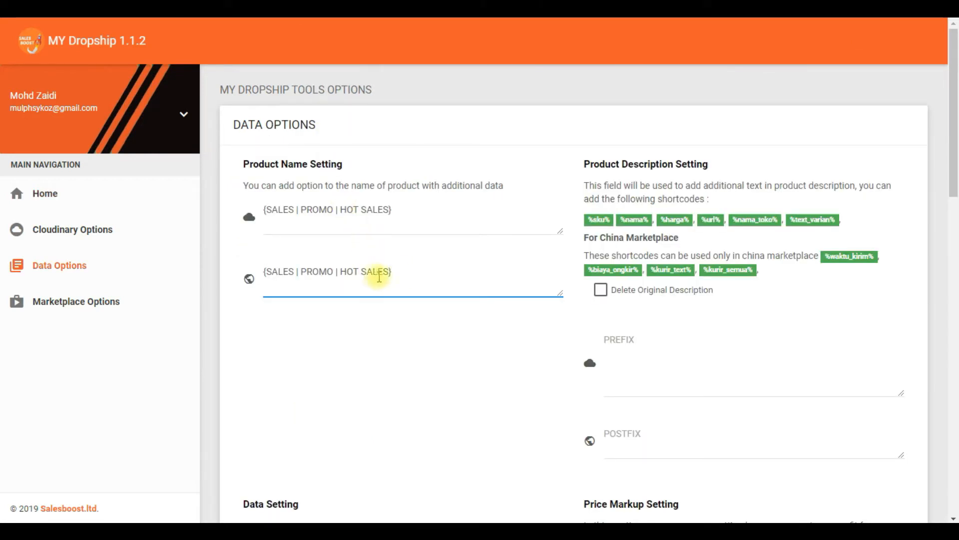
# Replace the first two variations in the product name postfix with TERLARIS and TERBARU, keeping HOT SALES as the third
pyautogui.doubleClick(275, 272)
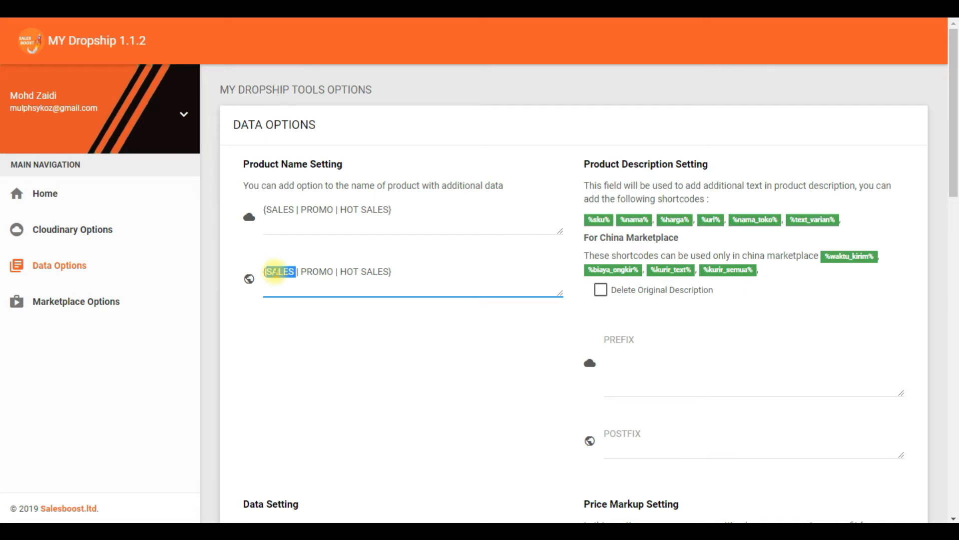
pyautogui.write('TERLARIS')
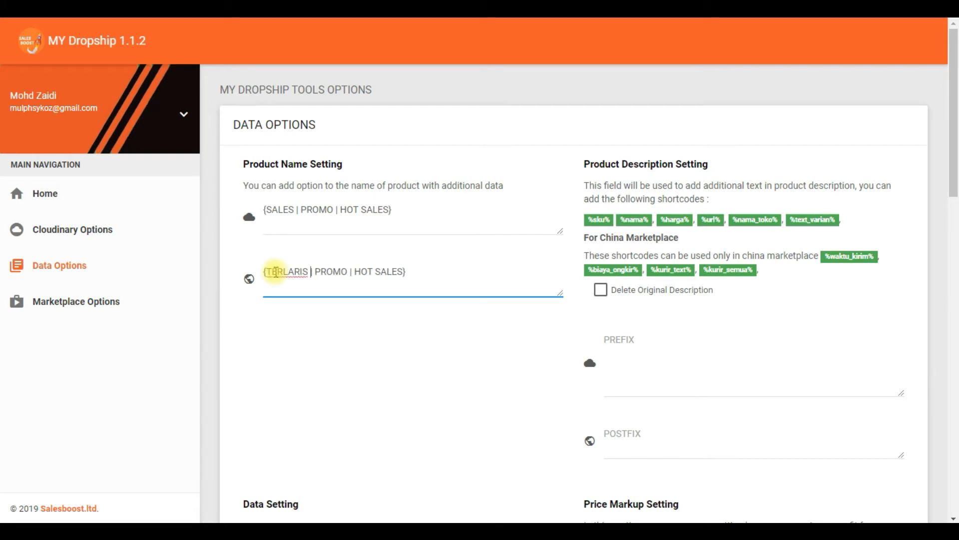
pyautogui.press('BackSpace')
pyautogui.press('BackSpace')
pyautogui.press('BackSpace')
pyautogui.press('BackSpace')
pyautogui.press('BackSpace')
pyautogui.press('BackSpace')
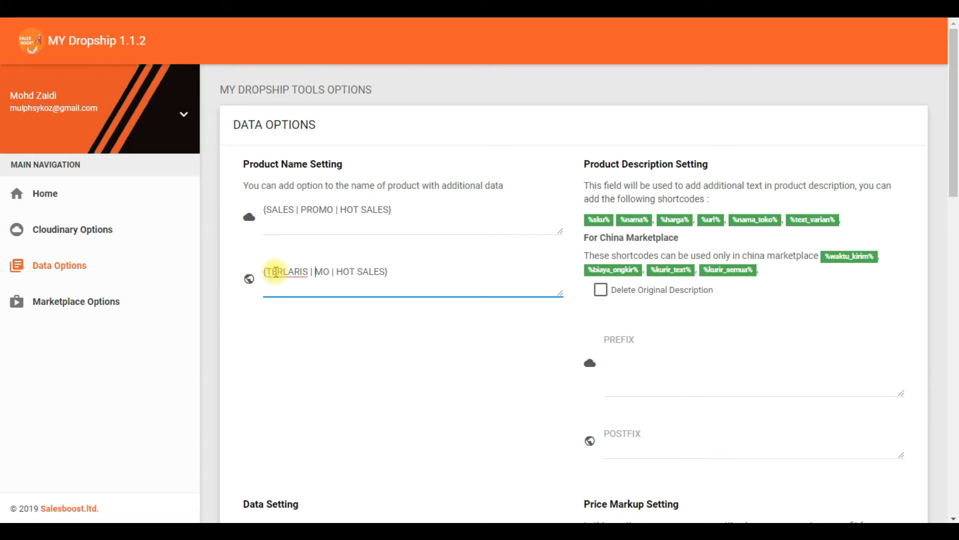
pyautogui.write('TERBARU')
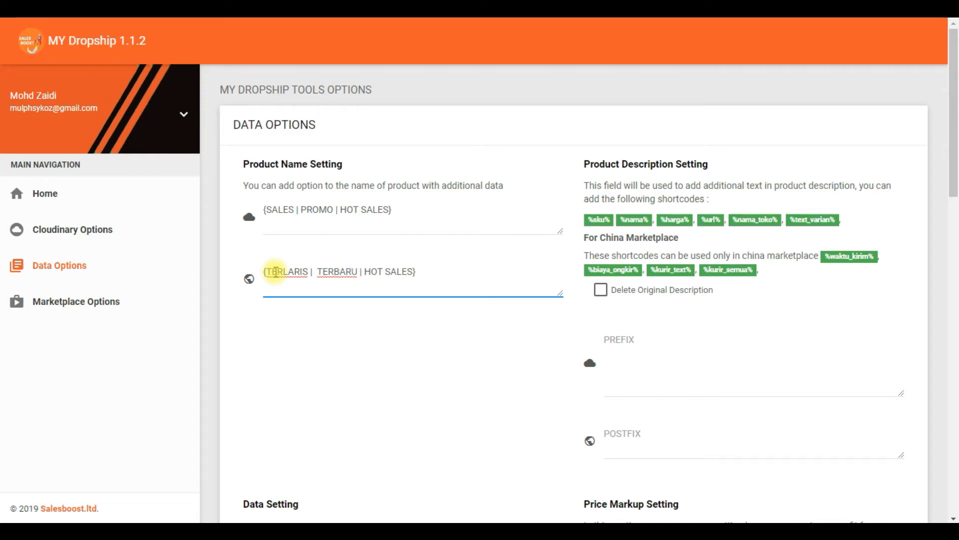
pyautogui.click(311, 339)
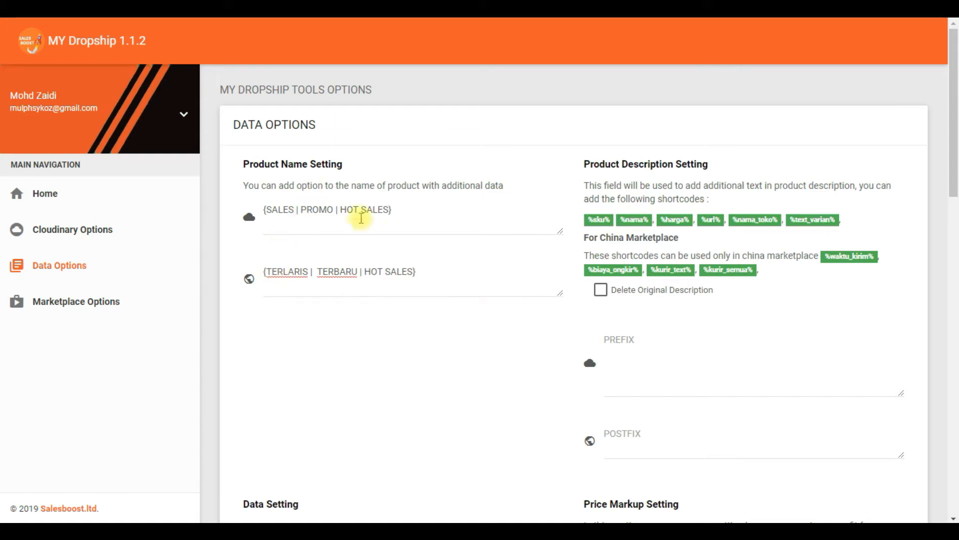
pyautogui.click(273, 215)
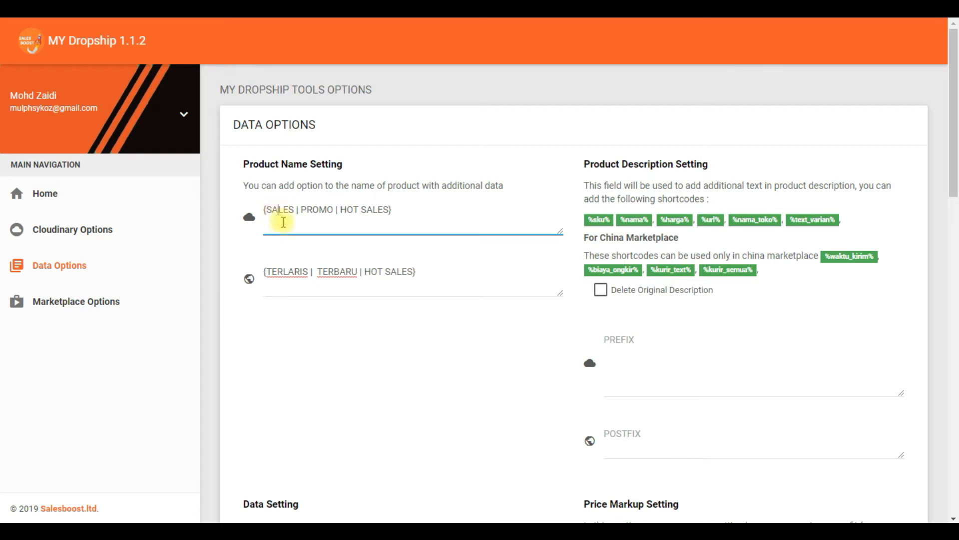
pyautogui.click(302, 271)
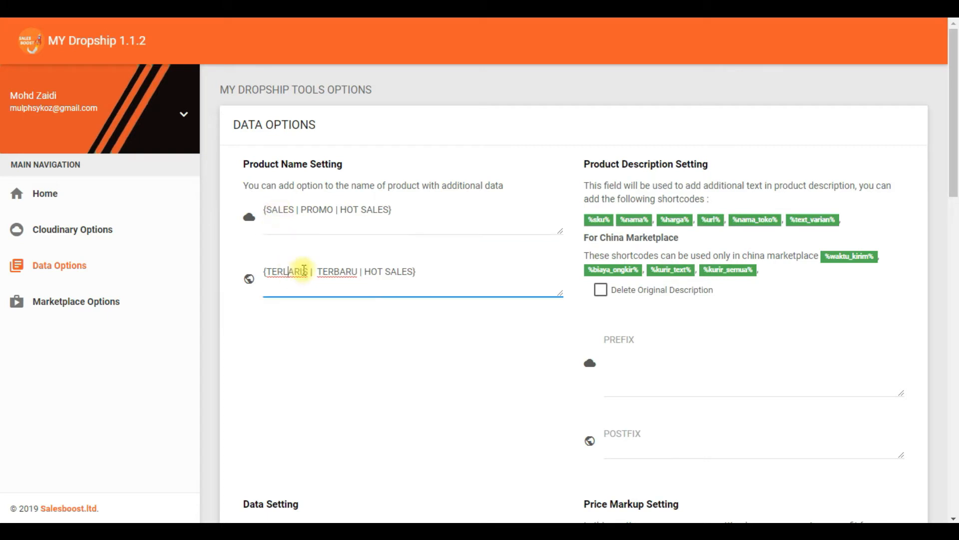
pyautogui.click(370, 329)
pyautogui.tripleClick(285, 163)
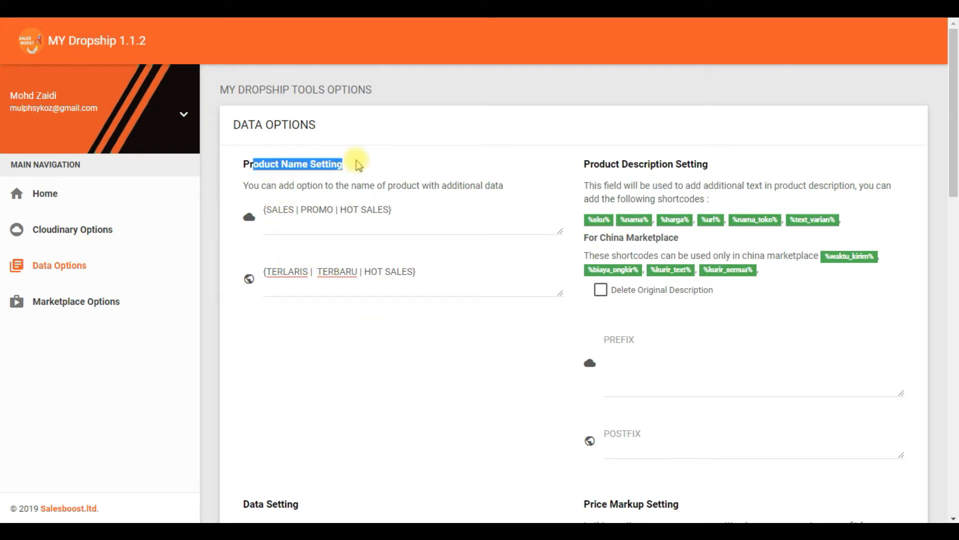
pyautogui.click(385, 316)
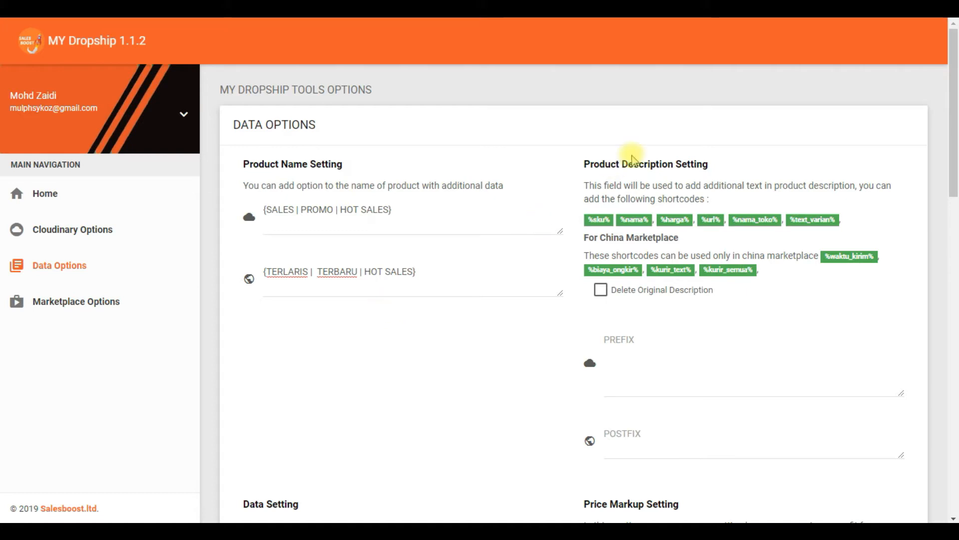
pyautogui.moveTo(592, 163)
pyautogui.mouseDown()
pyautogui.moveTo(722, 165)
pyautogui.moveTo(630, 161)
pyautogui.moveTo(590, 179)
pyautogui.mouseUp()
pyautogui.click(597, 162)
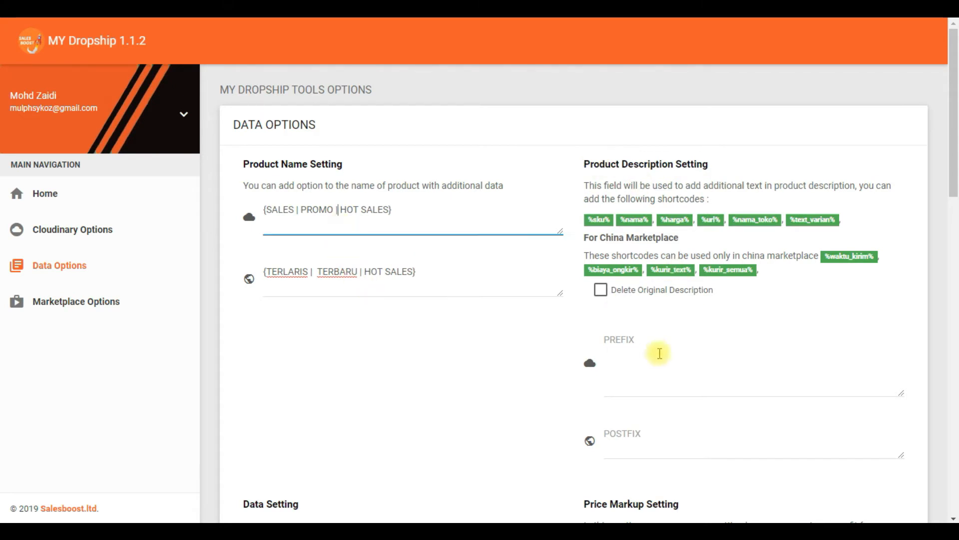
pyautogui.click(659, 336)
pyautogui.scroll(-1, 661, 334)
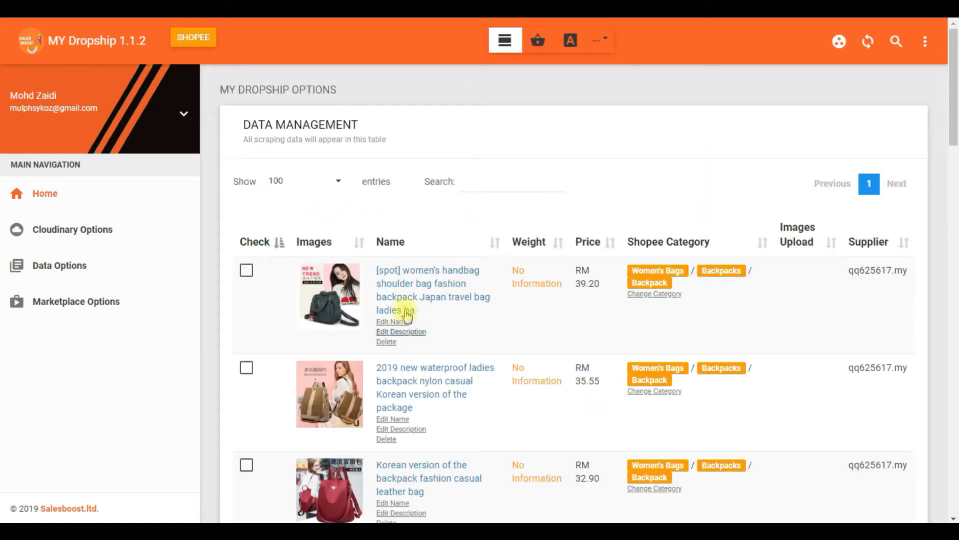
# Open the description of the first product in the data management list and examine its opening text
pyautogui.click(396, 278)
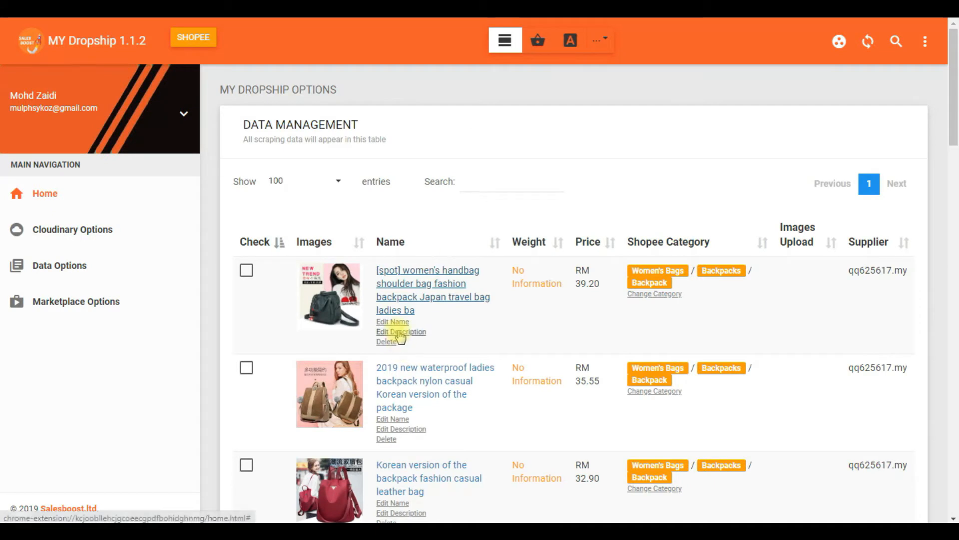
pyautogui.click(400, 331)
pyautogui.moveTo(317, 113); pyautogui.dragTo(428, 87)
pyautogui.click(303, 110)
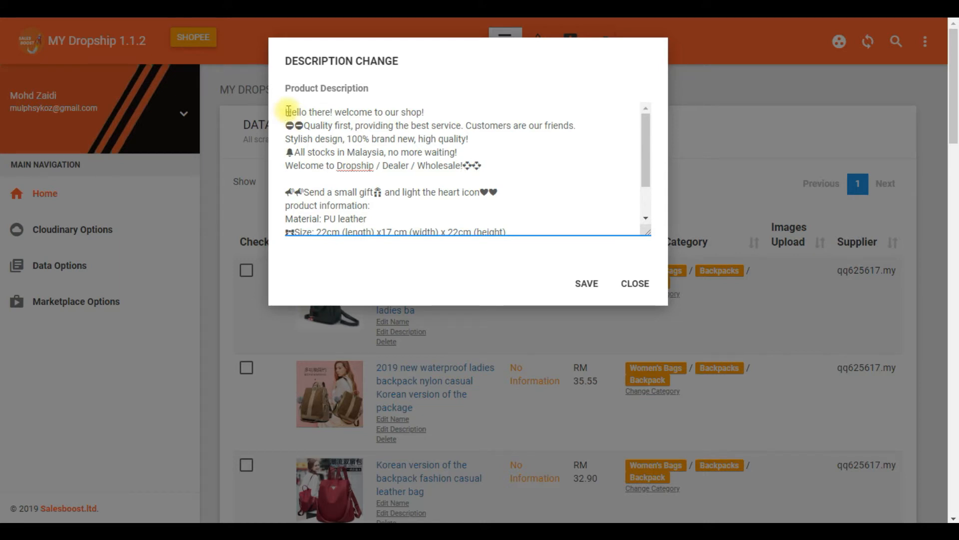
# Examine the greeting line that opens the first product's description
pyautogui.moveTo(288, 111); pyautogui.dragTo(454, 115)
pyautogui.click(317, 112)
pyautogui.click(432, 110)
pyautogui.moveTo(340, 116); pyautogui.dragTo(285, 112)
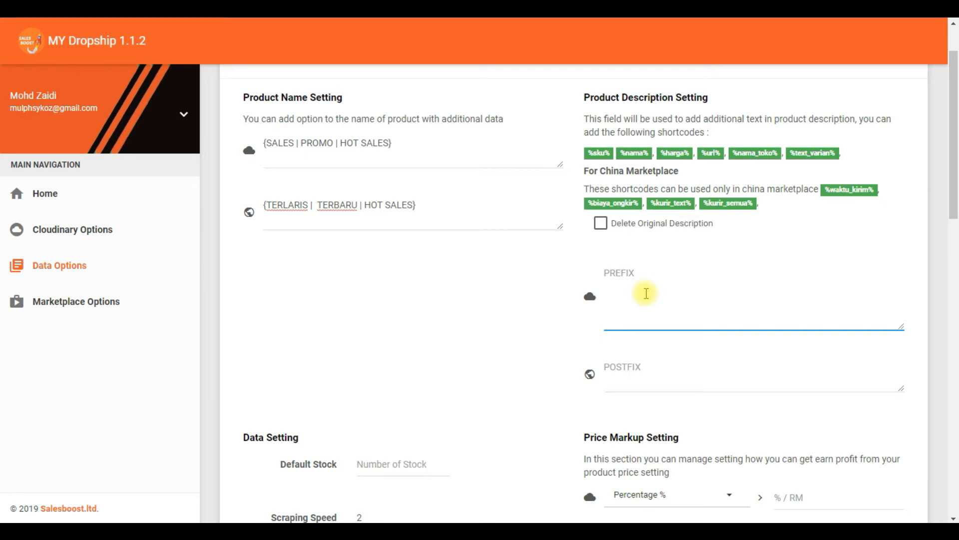
# Enter "Sebelum Order sila Chat Saya Dahulu" as the product description prefix
pyautogui.write('Sebelum Order sila Chat')
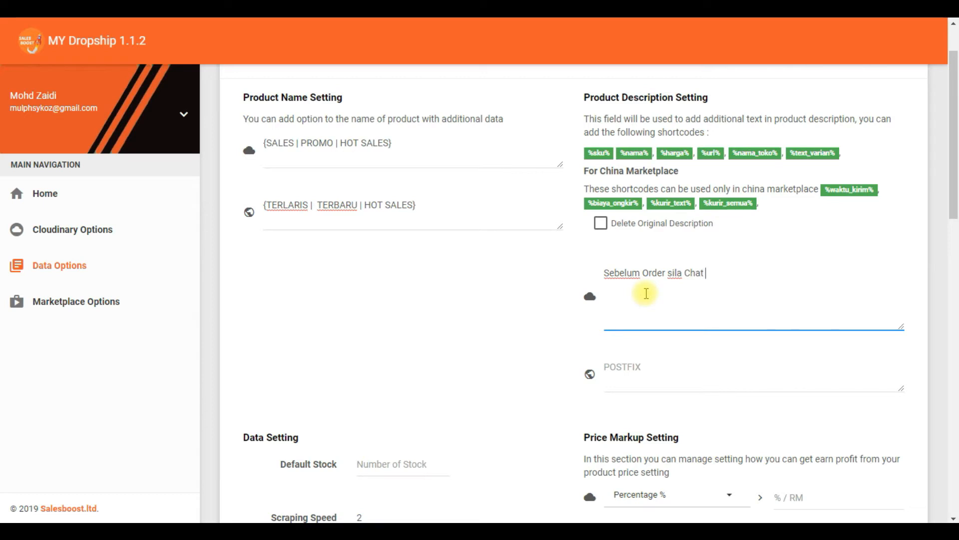
pyautogui.write(' SAya')
pyautogui.write('ya')
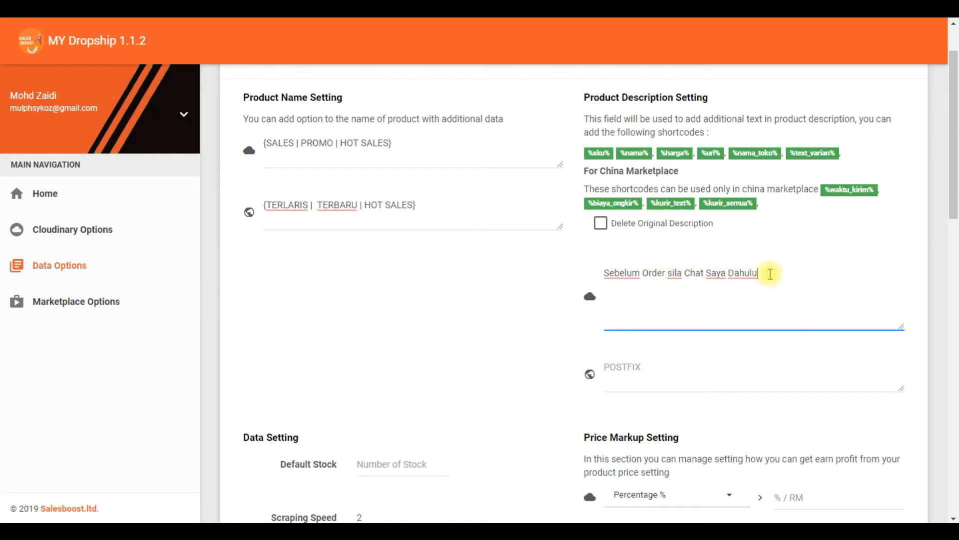
# Expand the product description prefix into the variations {Sebelum Order sila Chat Saya Dahulu | Sila Check Stock Dulu Sebelum Order}
pyautogui.moveTo(758, 274); pyautogui.dragTo(601, 277)
pyautogui.click(309, 148)
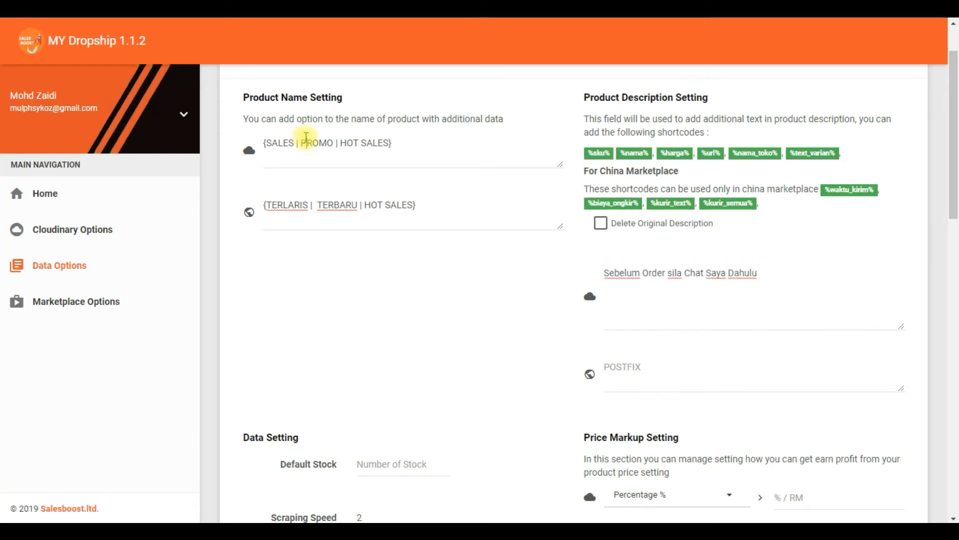
pyautogui.click(305, 140)
pyautogui.click(606, 272)
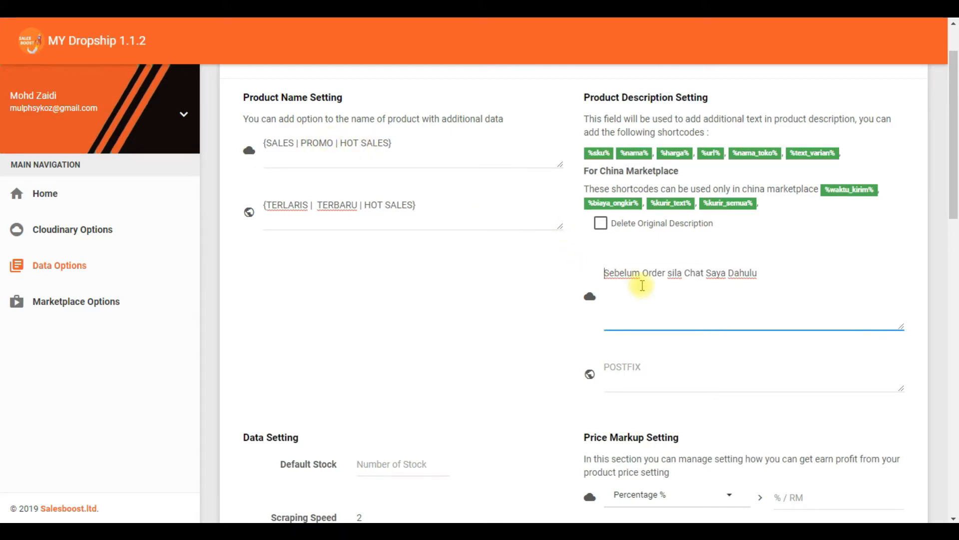
pyautogui.press('BackSpace')
pyautogui.write('}')
pyautogui.press('BackSpace')
pyautogui.write('{')
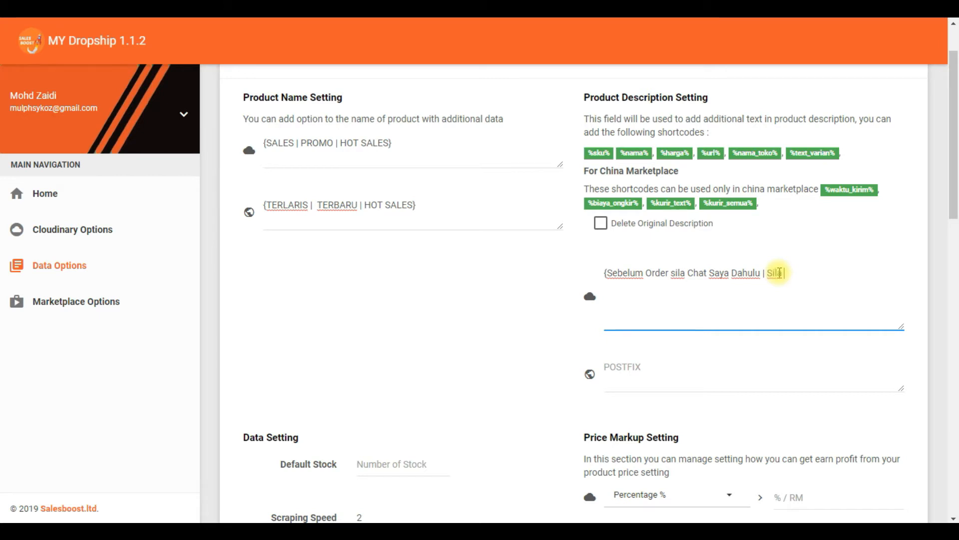
pyautogui.write('heck Dulu Sebelum Orderd')
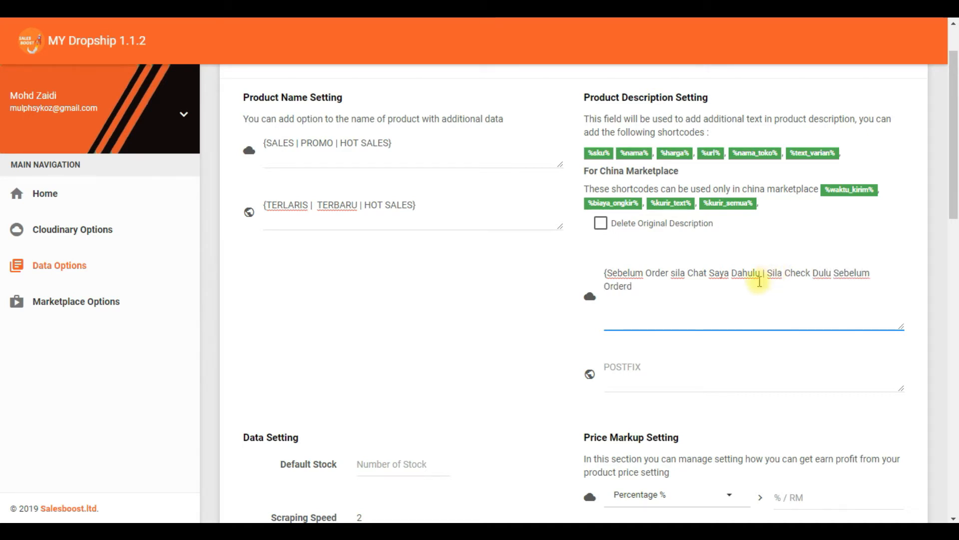
pyautogui.press('BackSpace')
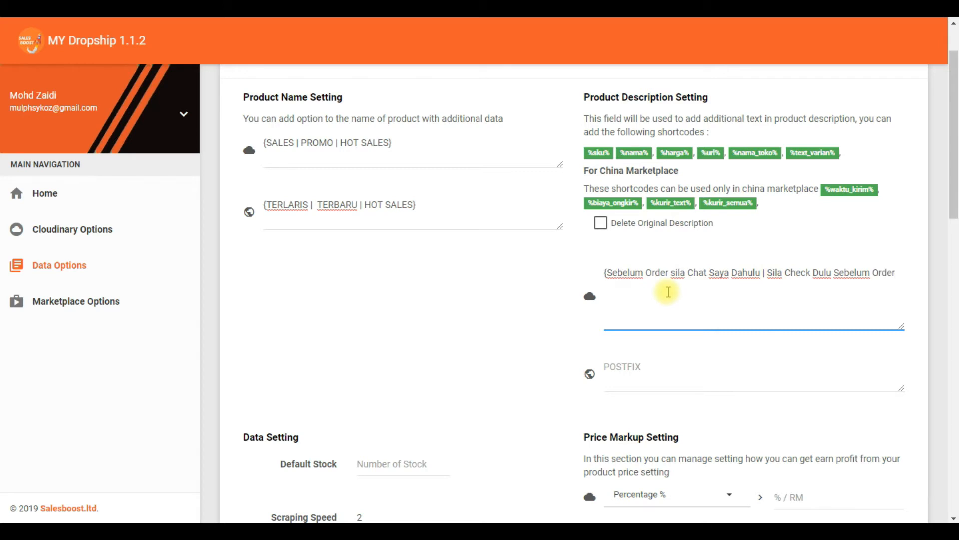
pyautogui.write('}')
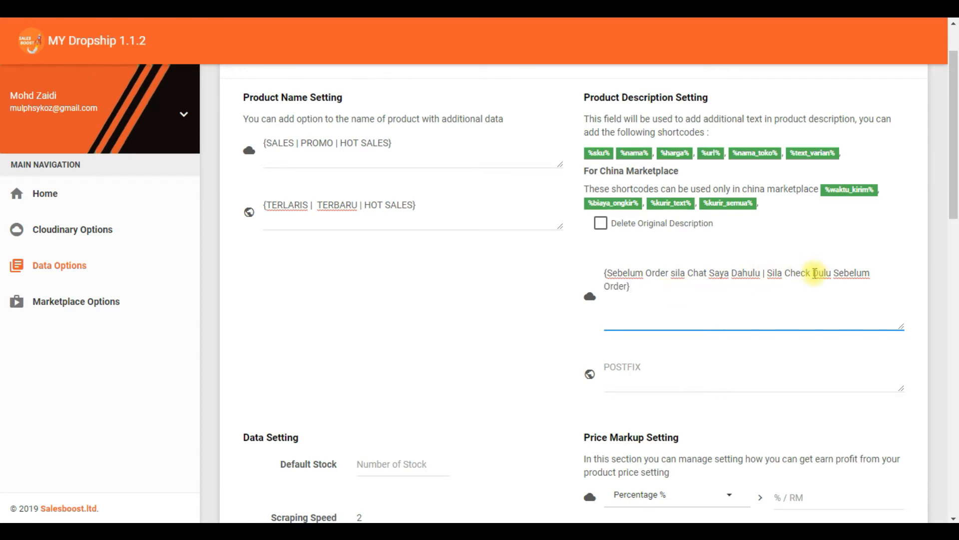
pyautogui.write('Stock')
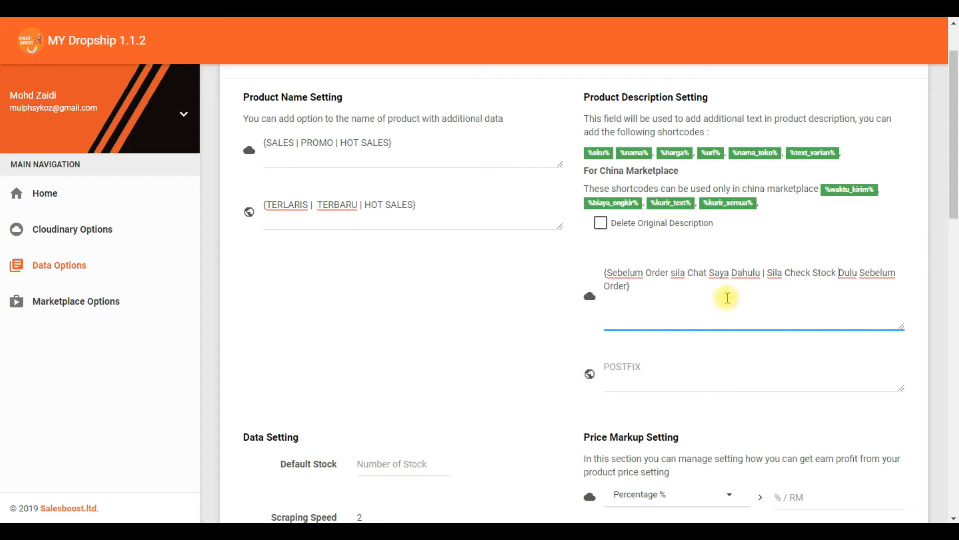
# Compare the description prefix variations with the greeting in the first product's description to see where they are inserted
pyautogui.click(721, 273)
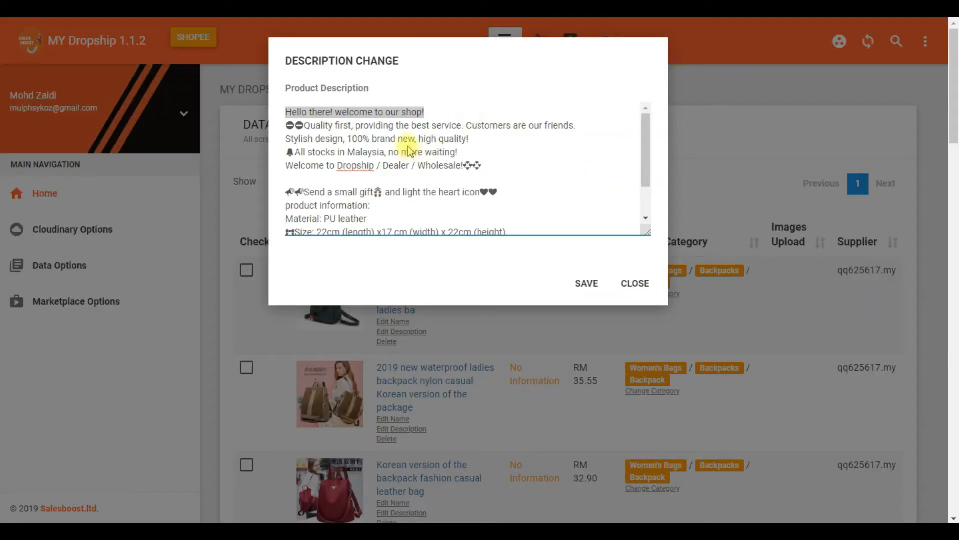
pyautogui.click(408, 150)
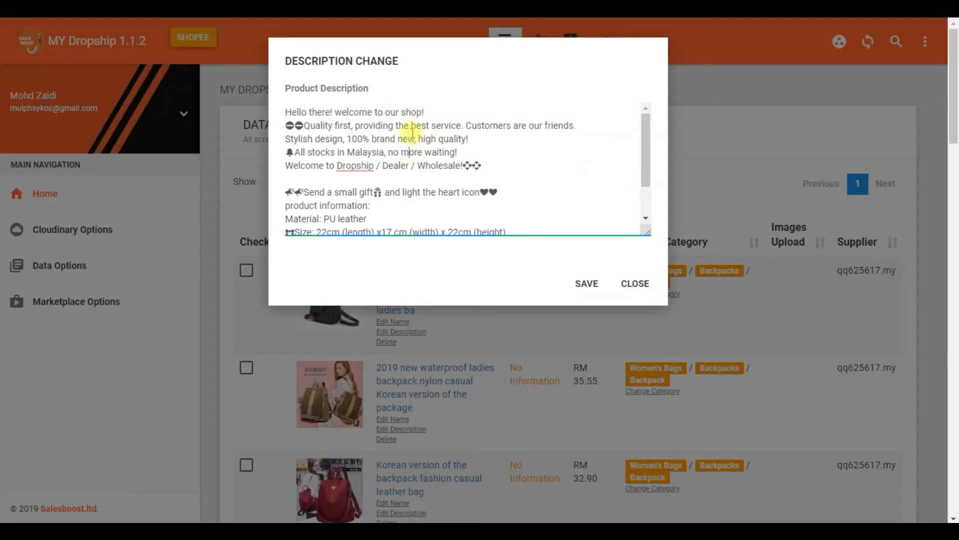
pyautogui.click(428, 115)
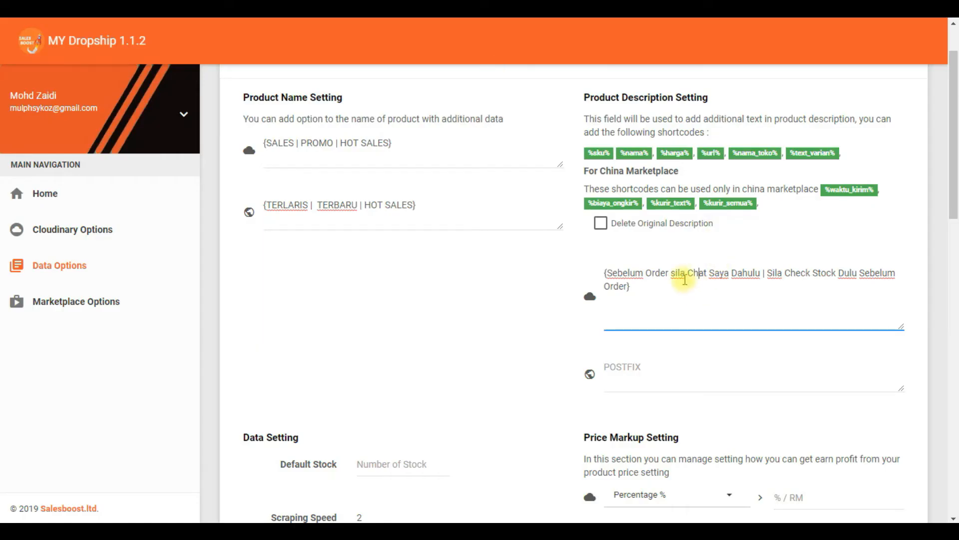
pyautogui.tripleClick(606, 274)
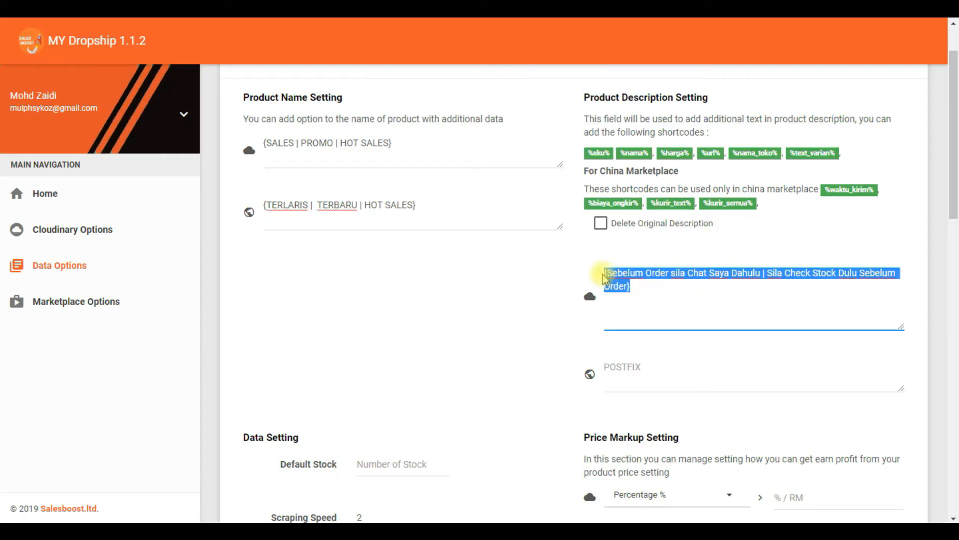
pyautogui.moveTo(618, 285); pyautogui.dragTo(636, 293)
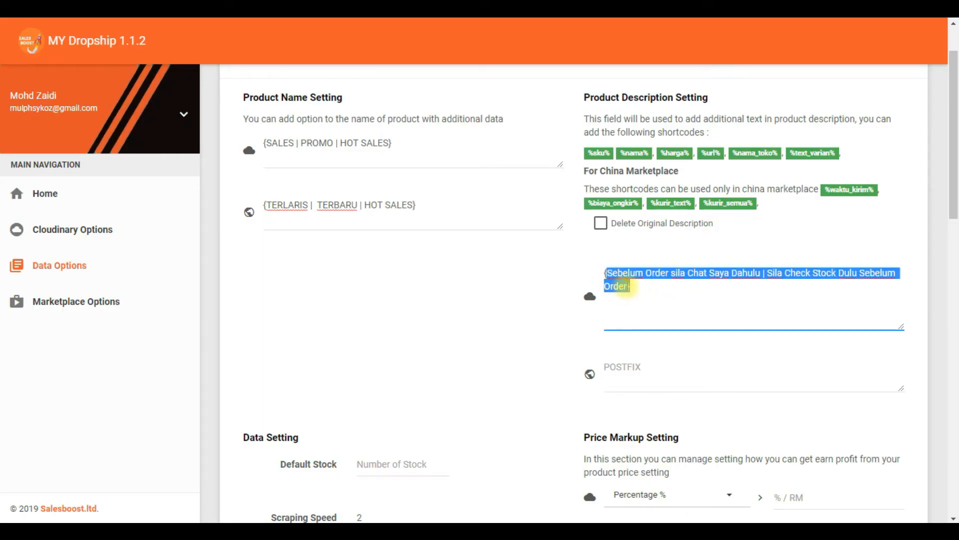
pyautogui.click(628, 287)
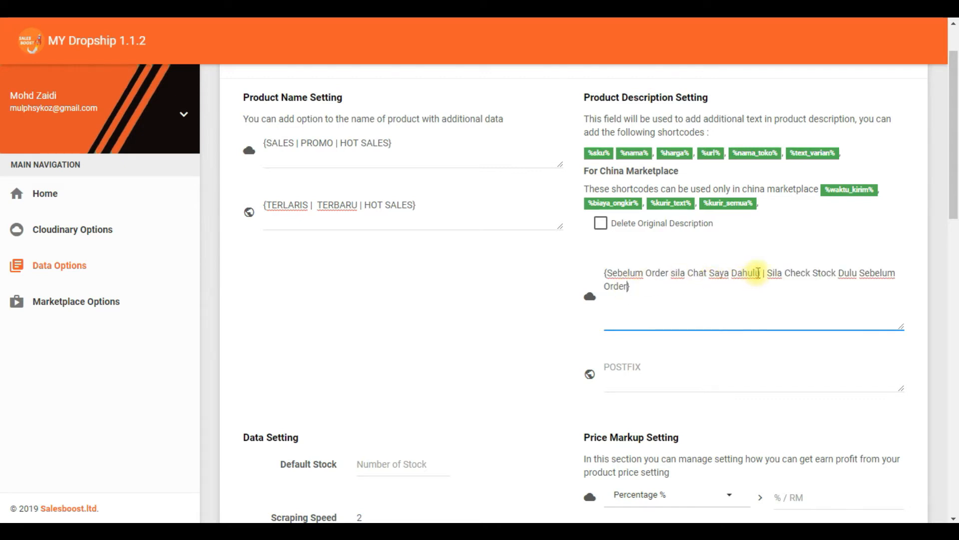
# Replace the first variation in the product description prefix with the %harga% shortcode followed by "Adalah Tetap"
pyautogui.moveTo(760, 273); pyautogui.dragTo(613, 275)
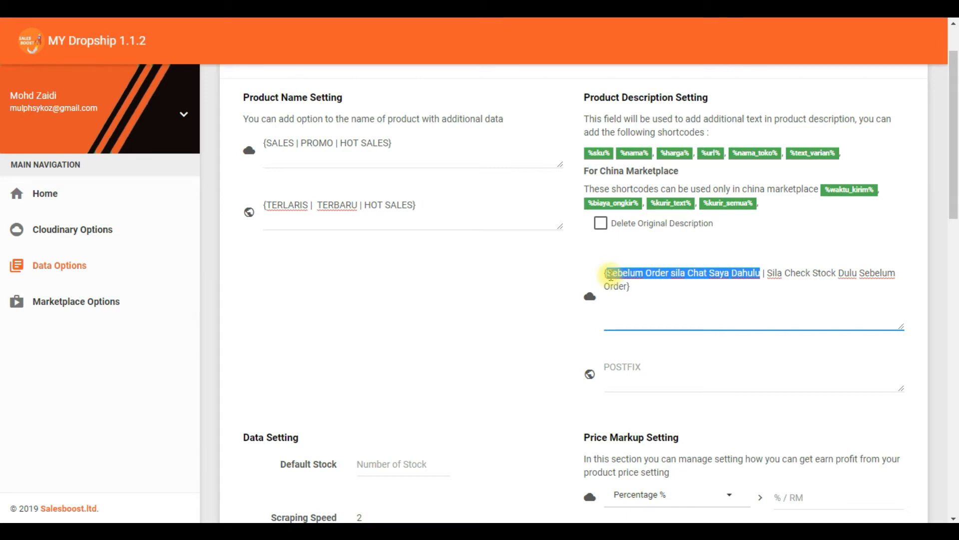
pyautogui.press('BackSpace')
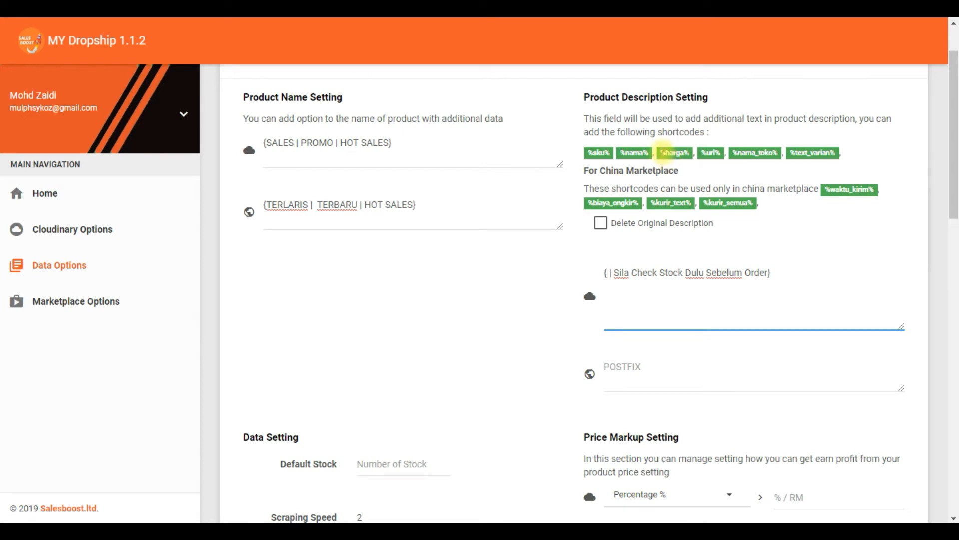
pyautogui.moveTo(663, 153)
pyautogui.mouseDown()
pyautogui.moveTo(692, 158)
pyautogui.moveTo(661, 159)
pyautogui.mouseUp()
pyautogui.hotkey('ctrl', 'c')
pyautogui.click(689, 156)
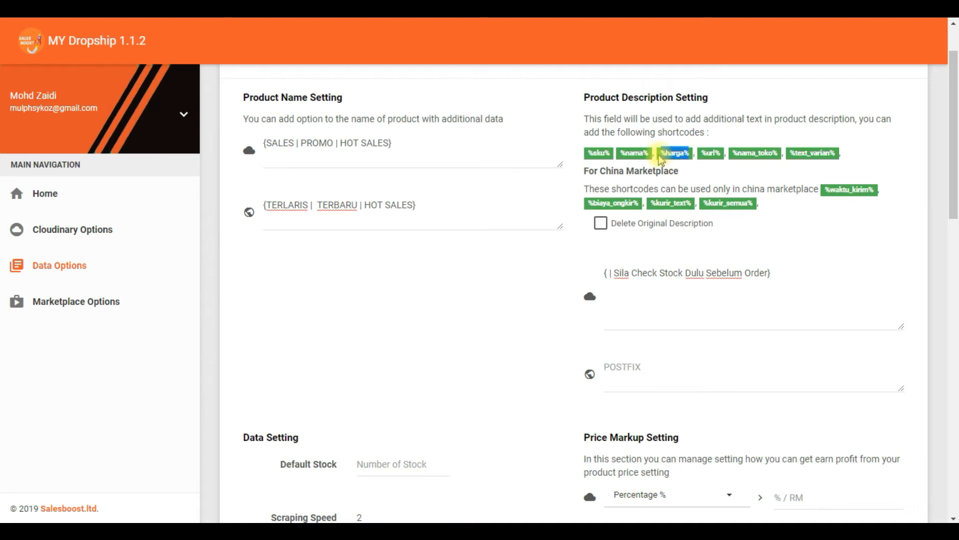
pyautogui.click(607, 272)
pyautogui.hotkey('ctrl', 'v')
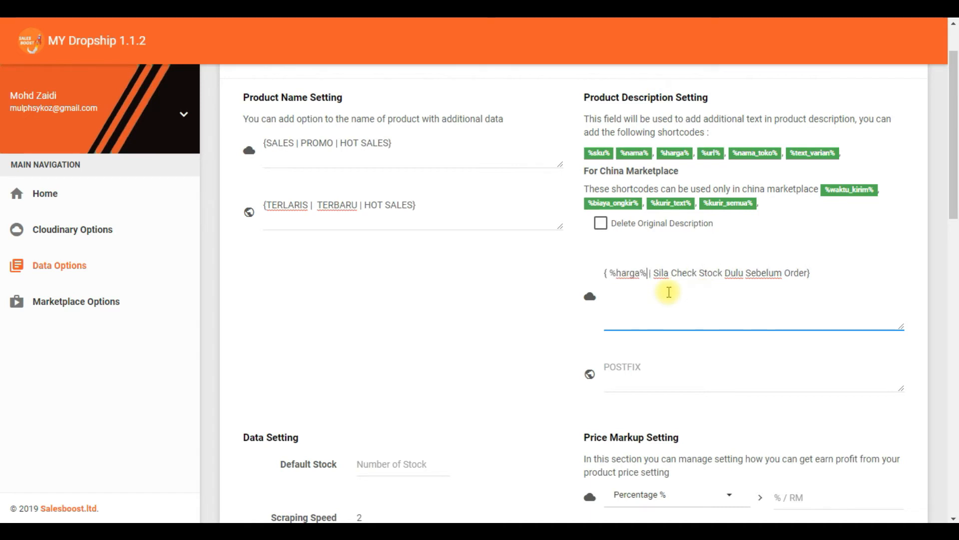
pyautogui.write('|')
pyautogui.write('Adalah Te')
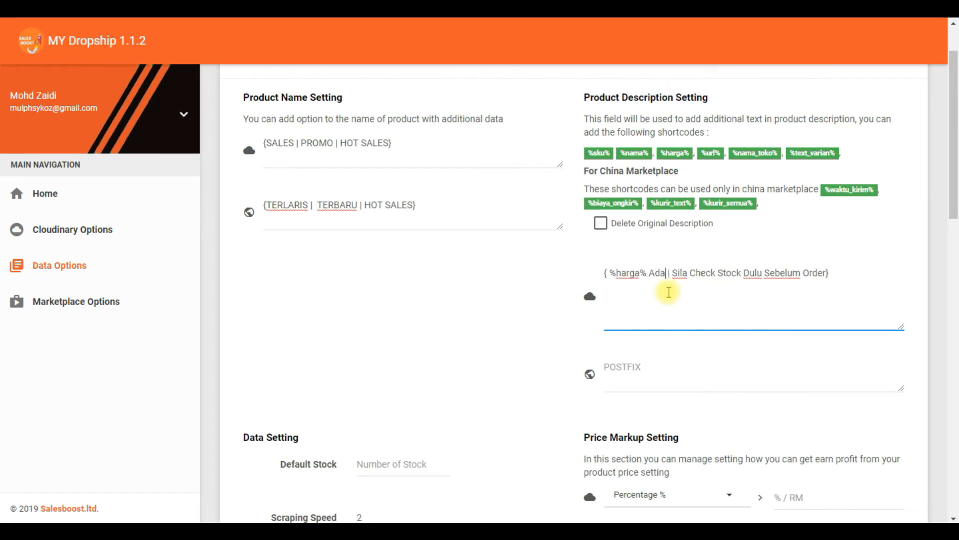
pyautogui.write('tap')
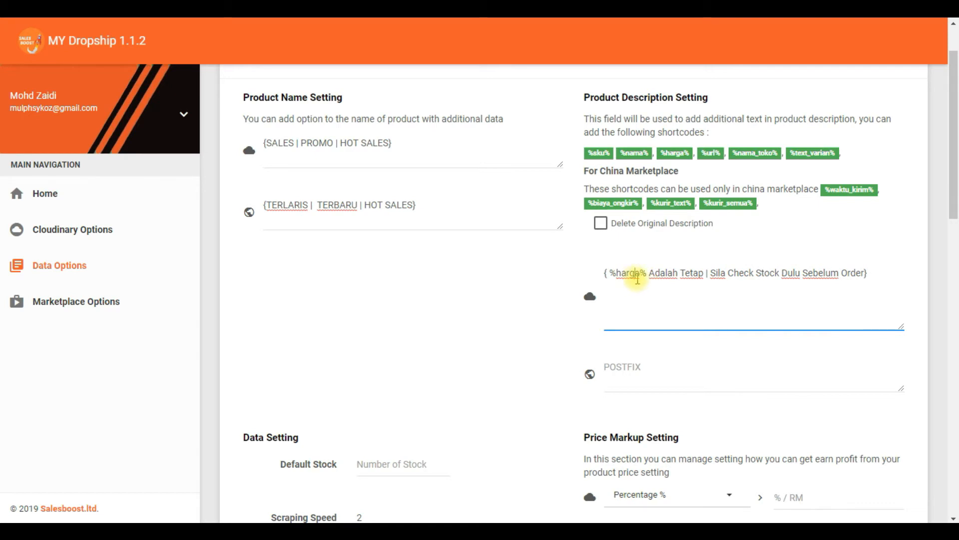
# Close the first product's description and compare the %harga% shortcode in the prefix with that product's listed price
pyautogui.moveTo(647, 274); pyautogui.dragTo(616, 273)
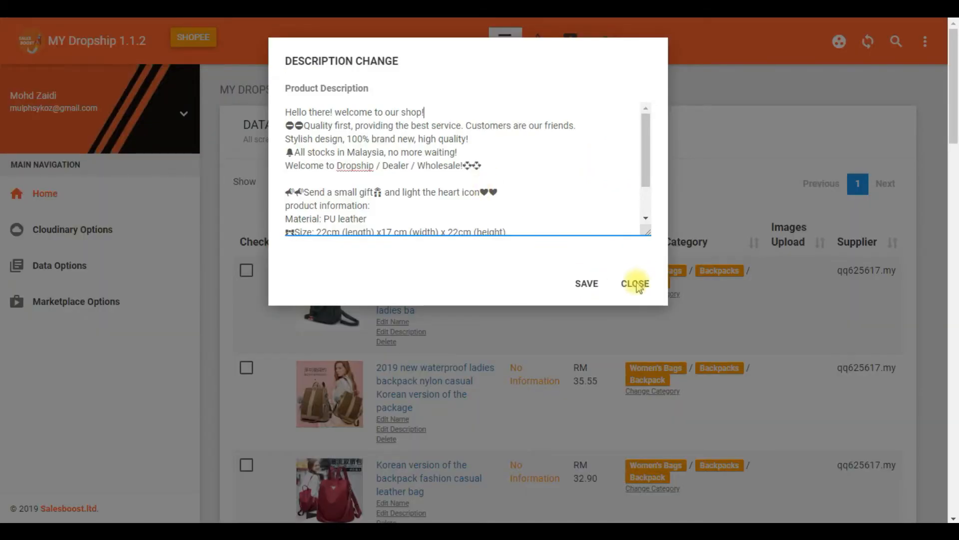
pyautogui.click(634, 284)
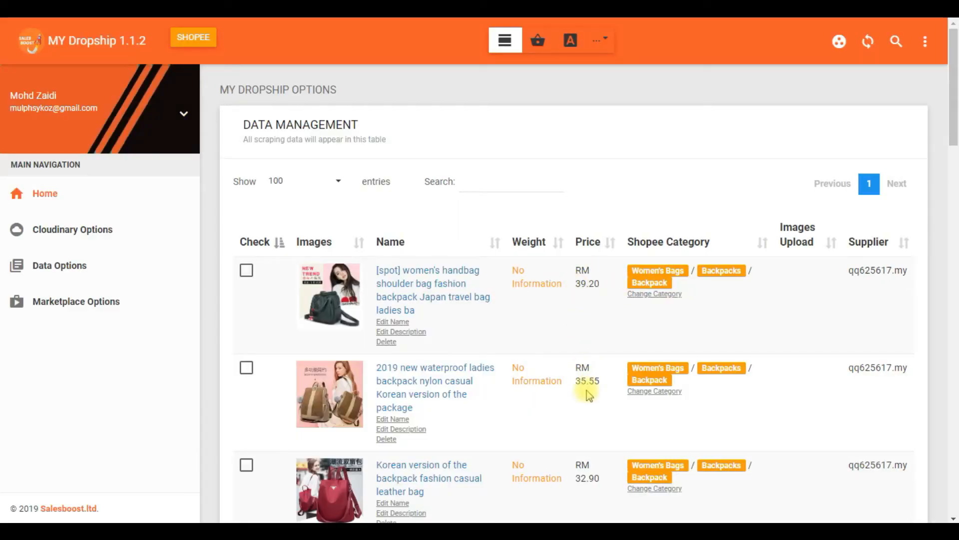
pyautogui.moveTo(577, 265); pyautogui.dragTo(604, 292)
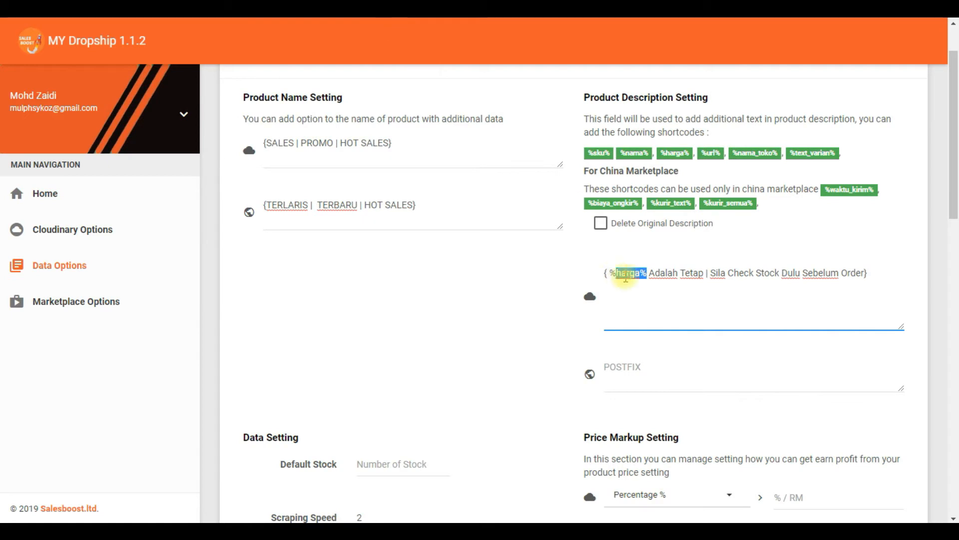
pyautogui.click(625, 276)
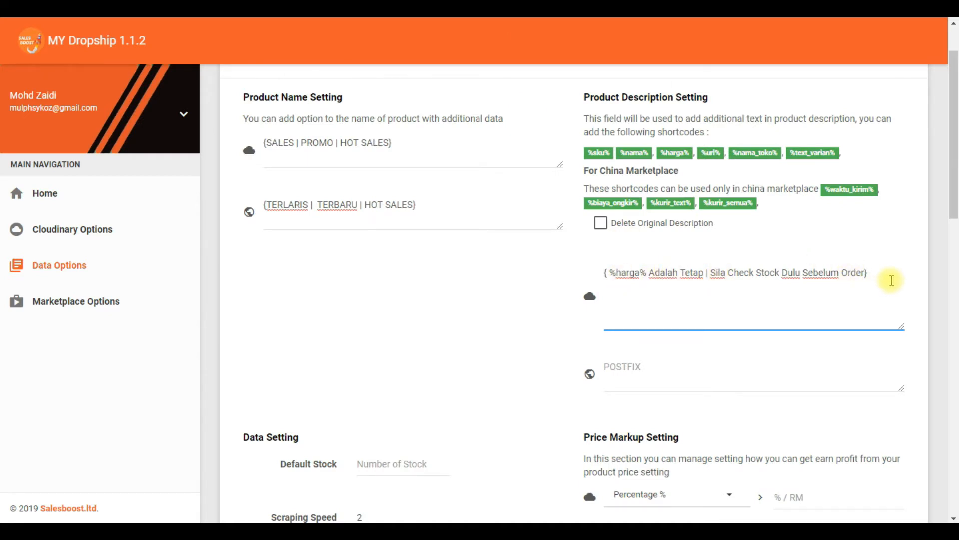
# Review the whole product description prefix and the heading of the shortcodes for the China marketplace
pyautogui.moveTo(878, 275); pyautogui.dragTo(606, 272)
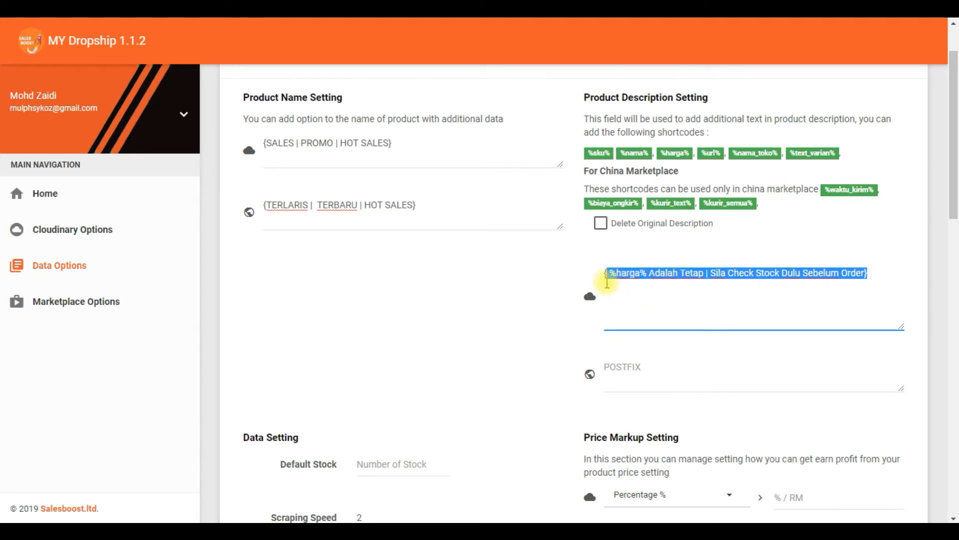
pyautogui.click(631, 273)
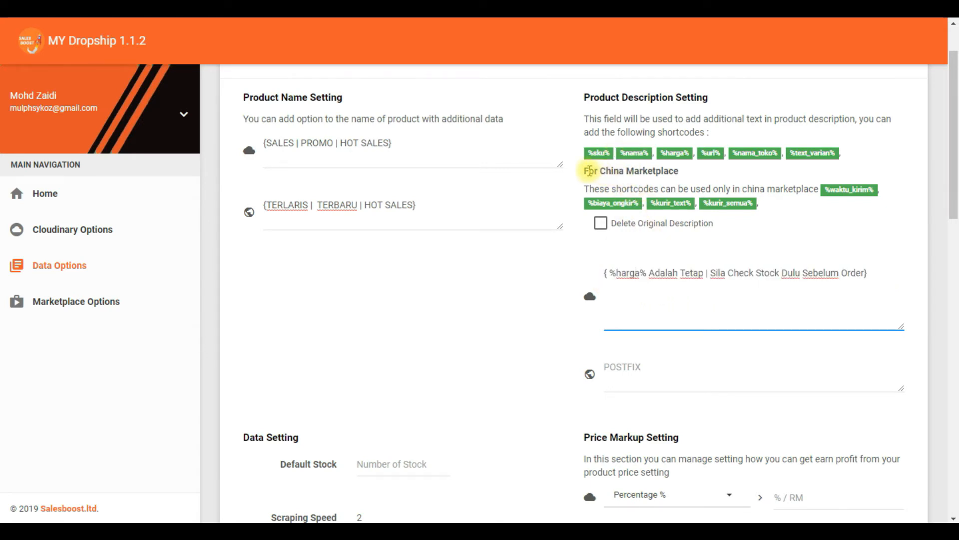
pyautogui.moveTo(589, 171); pyautogui.dragTo(624, 171)
pyautogui.click(640, 176)
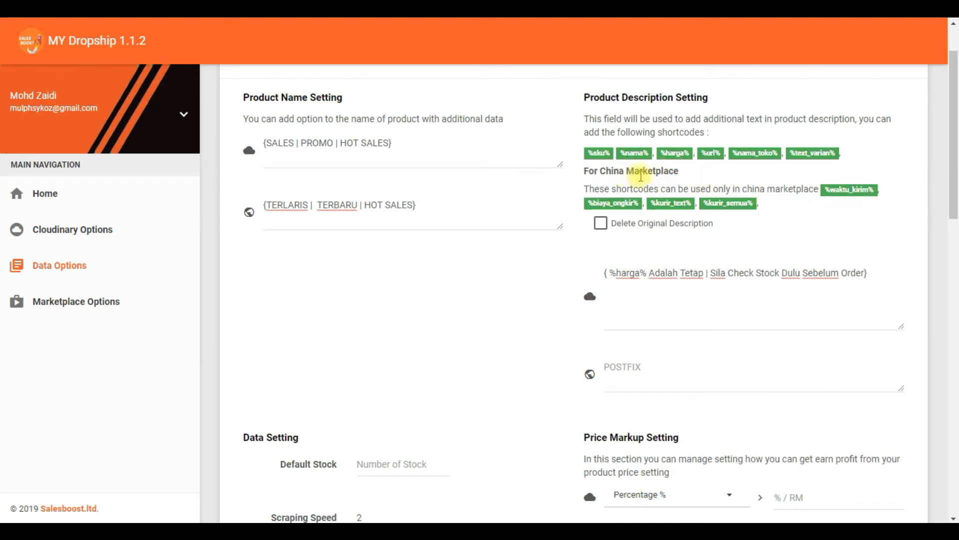
# Clear the entire product description prefix
pyautogui.click(816, 267)
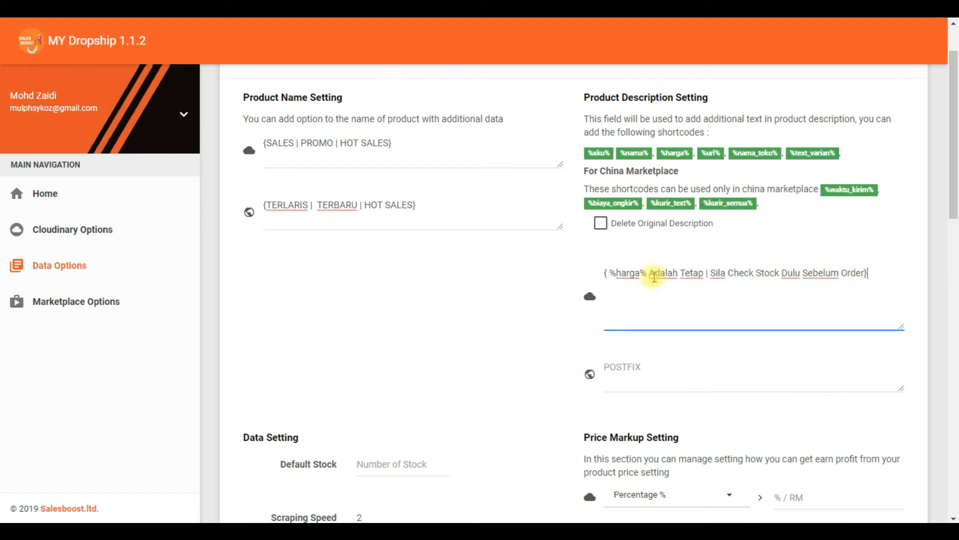
pyautogui.click(610, 273)
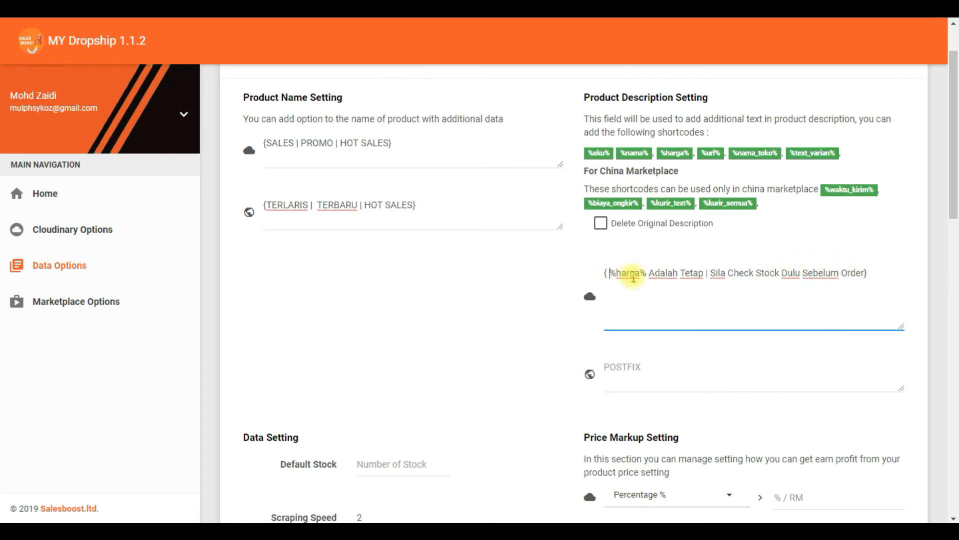
pyautogui.press('BackSpace')
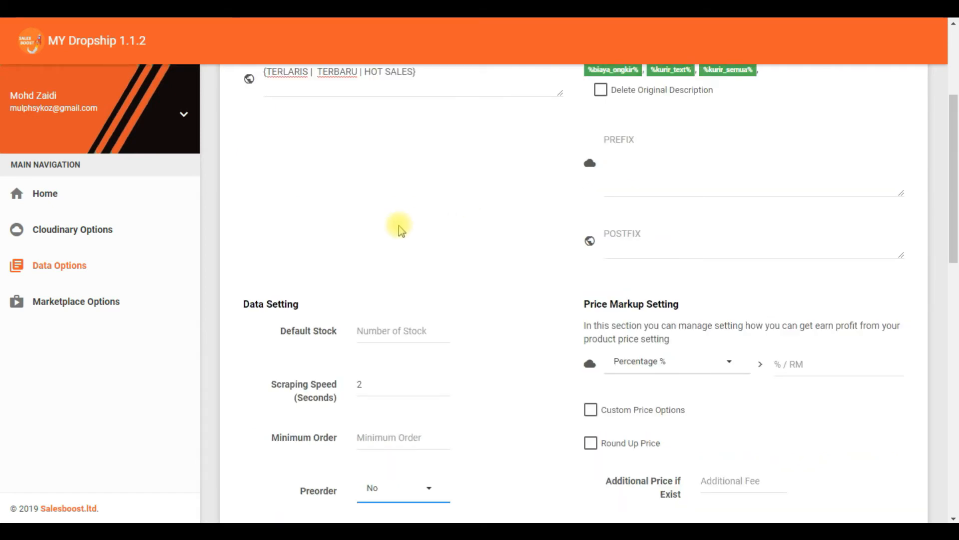
# Review the Data Setting section and the products in the data management list
pyautogui.scroll(-3, 380, 225)
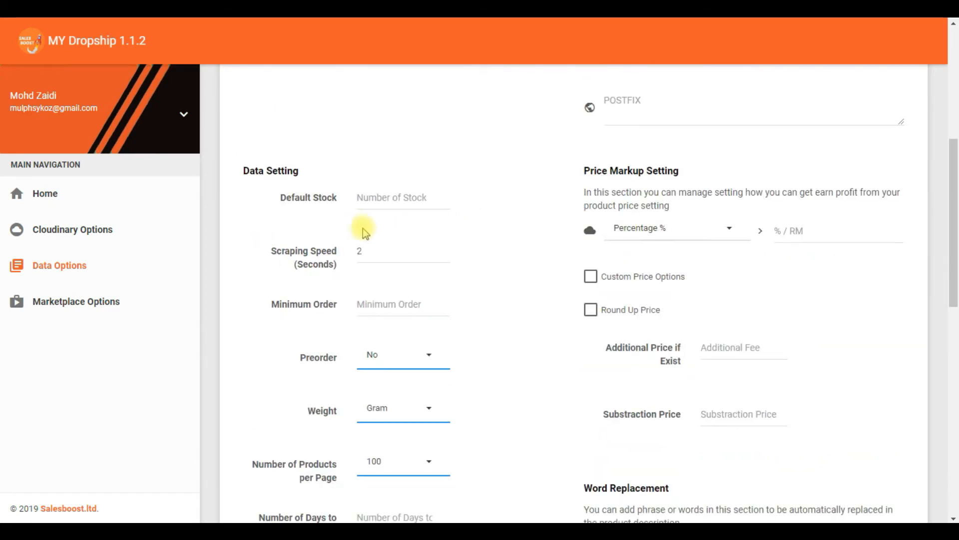
pyautogui.doubleClick(272, 170)
pyautogui.click(335, 162)
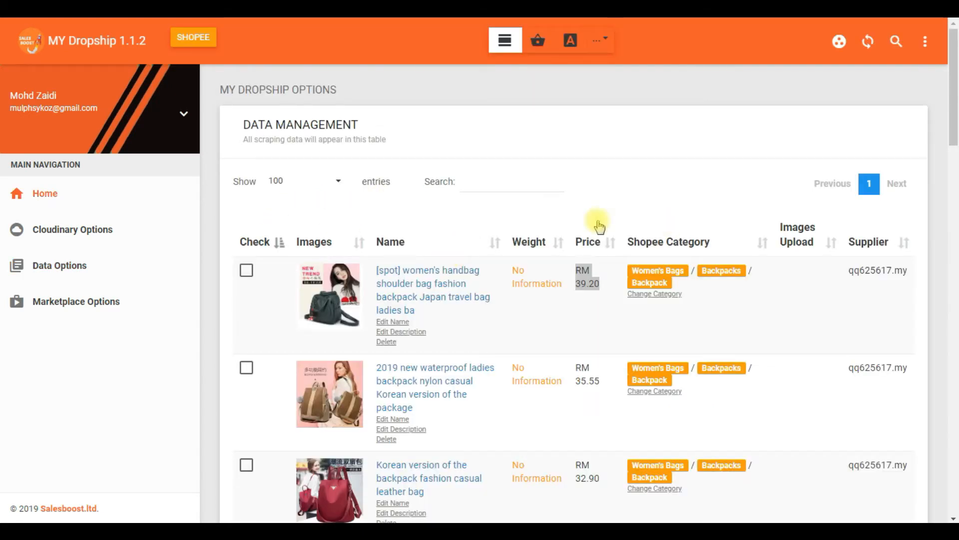
pyautogui.scroll(-2, 510, 331)
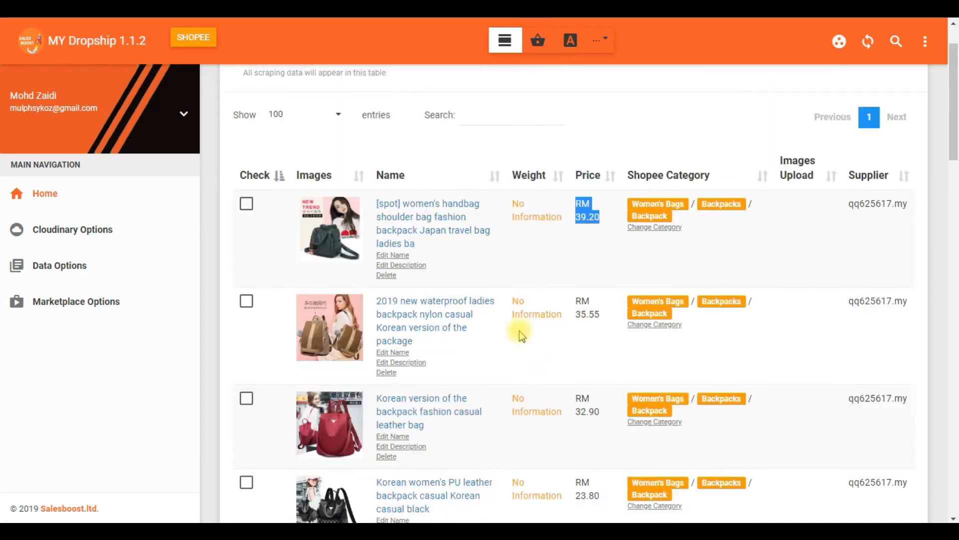
# Set the default stock to 10 and the scraping speed to 10 seconds in the data settings
pyautogui.scroll(2, 514, 322)
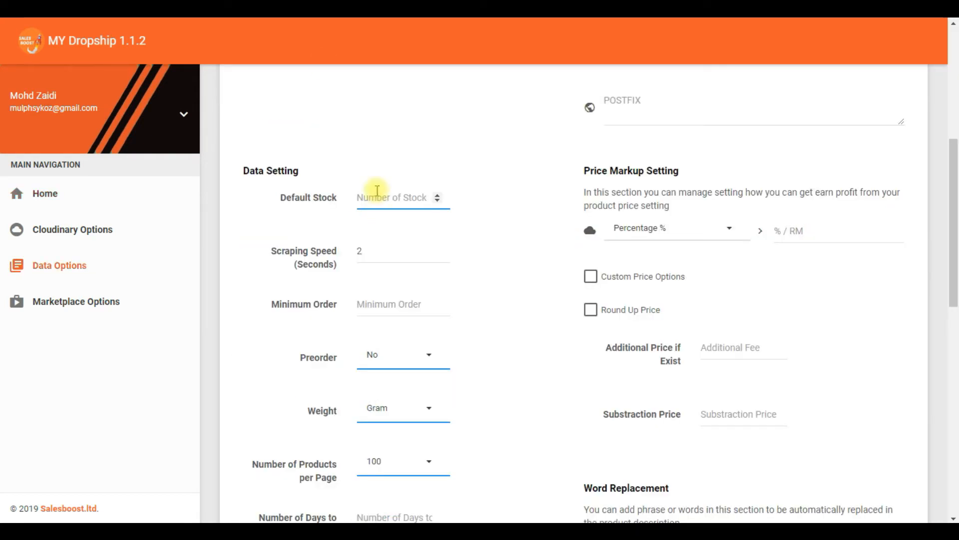
pyautogui.write('10')
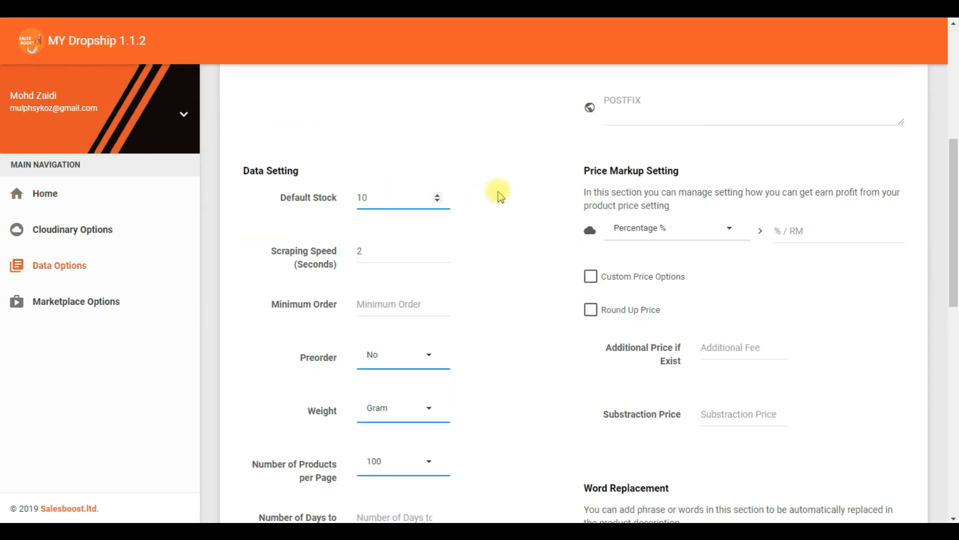
pyautogui.click(381, 254)
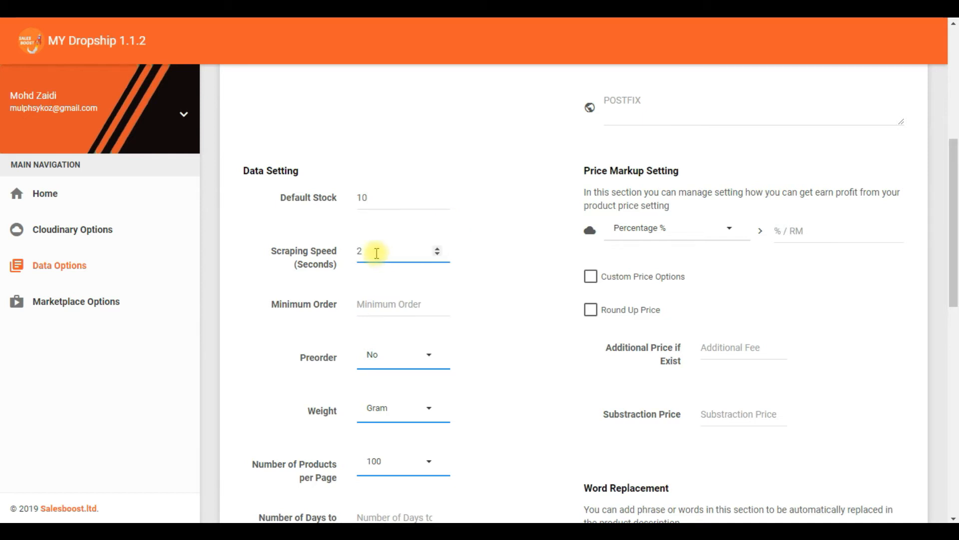
pyautogui.click(437, 248)
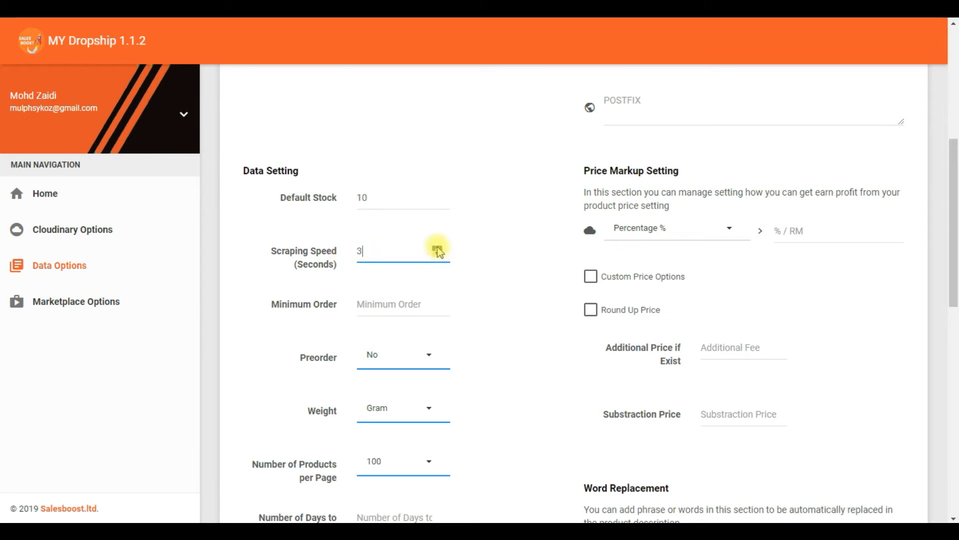
pyautogui.click(436, 248)
pyautogui.click(436, 247)
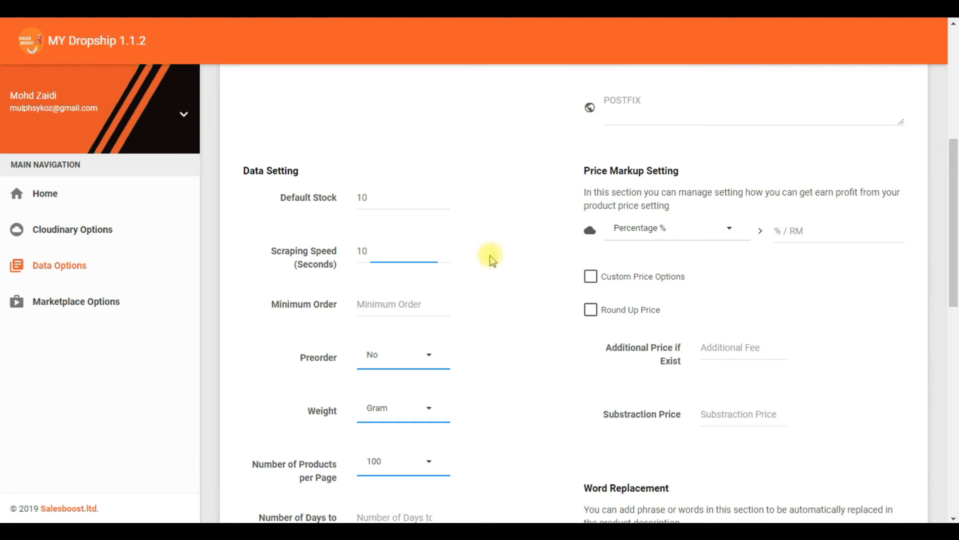
# Review the remaining data settings from minimum order to the erase options, and compare them with the listed products
pyautogui.scroll(-1, 484, 258)
pyautogui.click(404, 243)
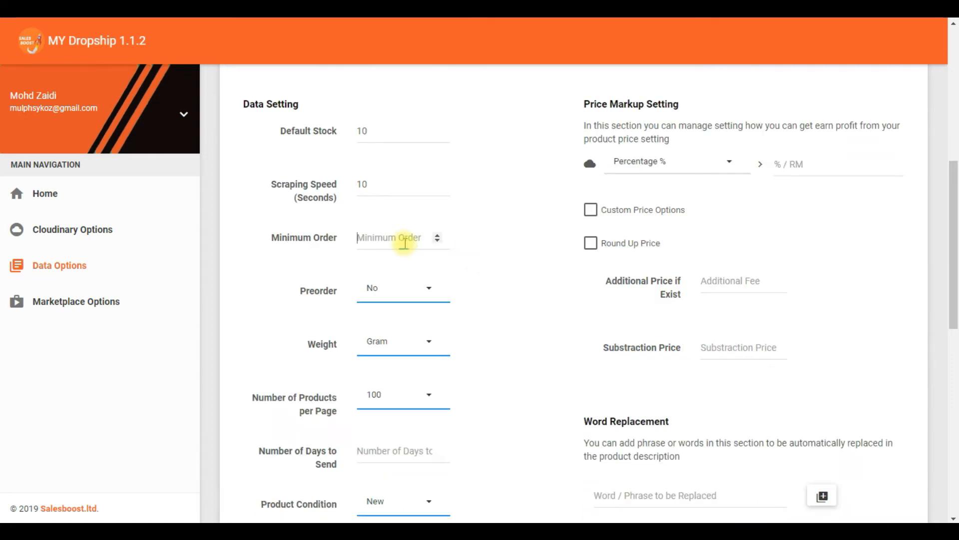
pyautogui.click(499, 256)
pyautogui.scroll(-2, 502, 258)
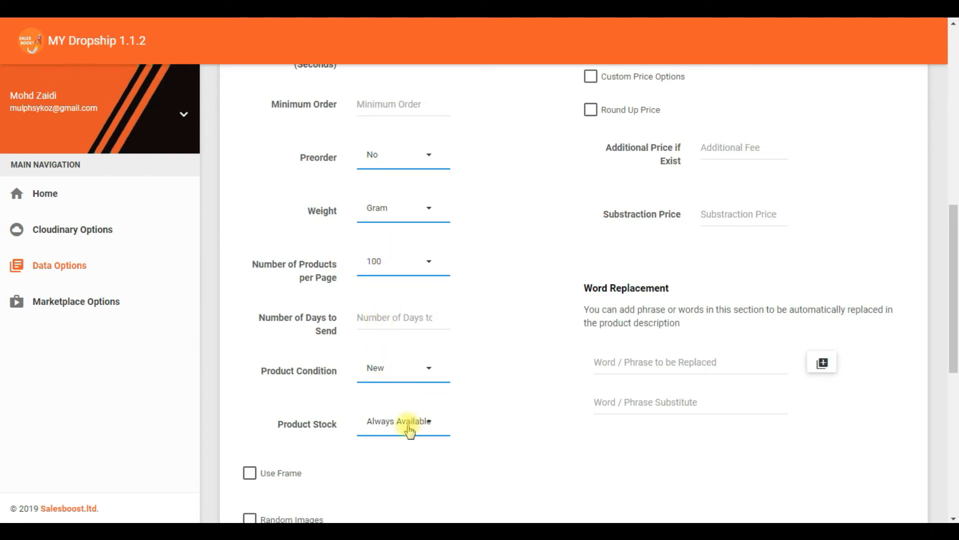
pyautogui.scroll(4, 405, 425)
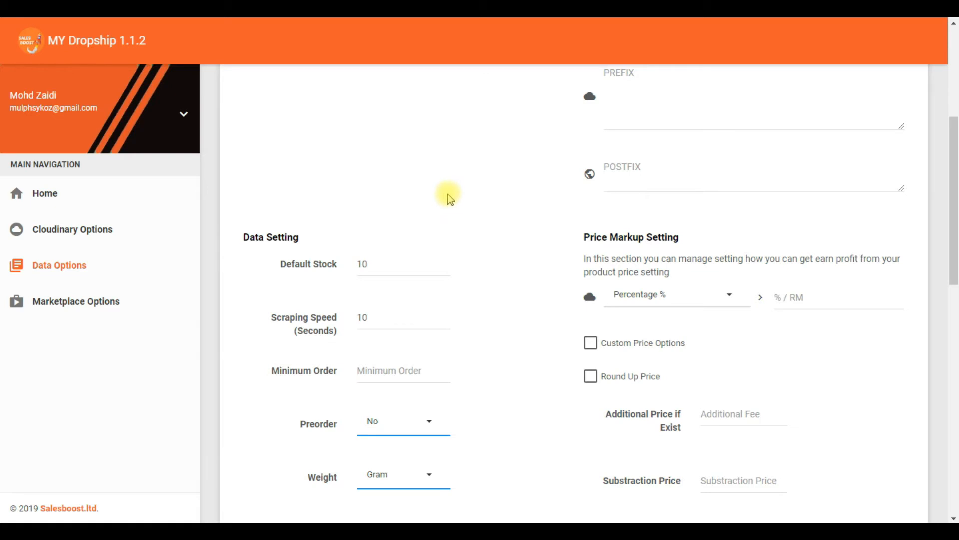
pyautogui.scroll(-5, 530, 270)
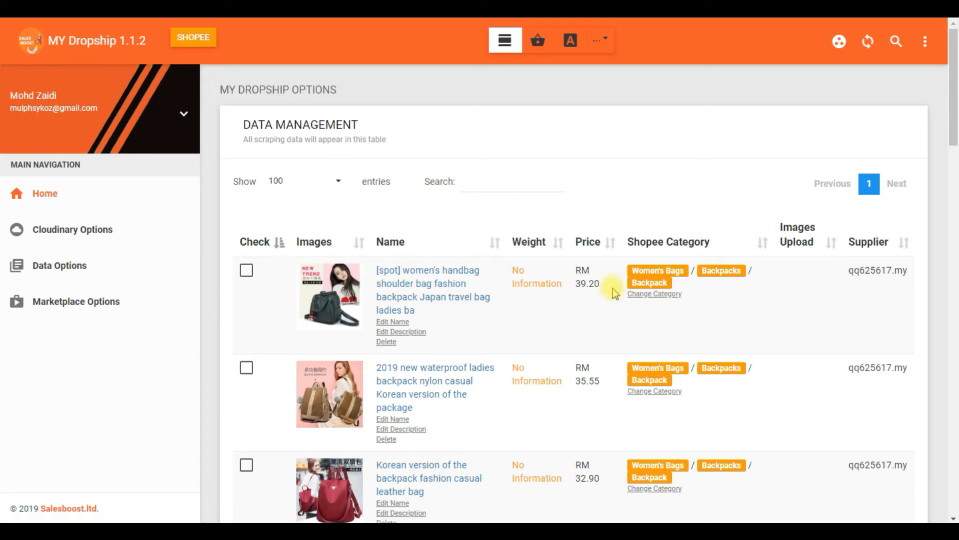
pyautogui.scroll(-1, 526, 343)
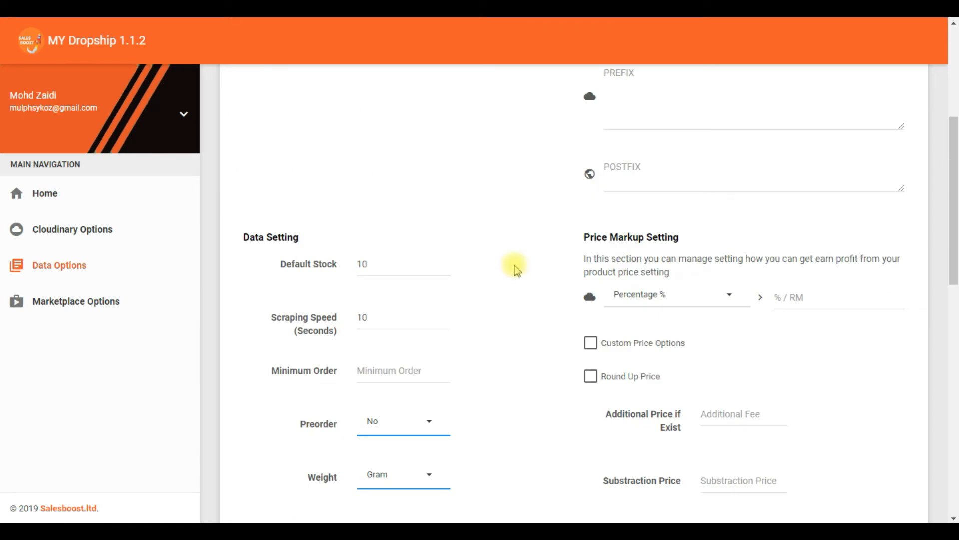
pyautogui.scroll(-8, 510, 289)
pyautogui.scroll(-1, 518, 336)
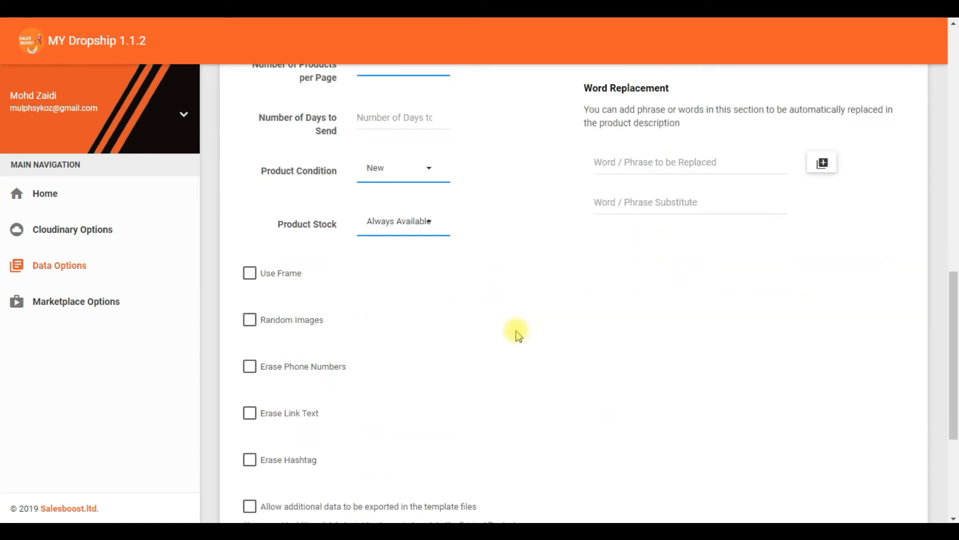
# Enable the Use Frame option and review the Cloudinary account fields and the image overlay options
pyautogui.click(250, 274)
pyautogui.click(850, 71)
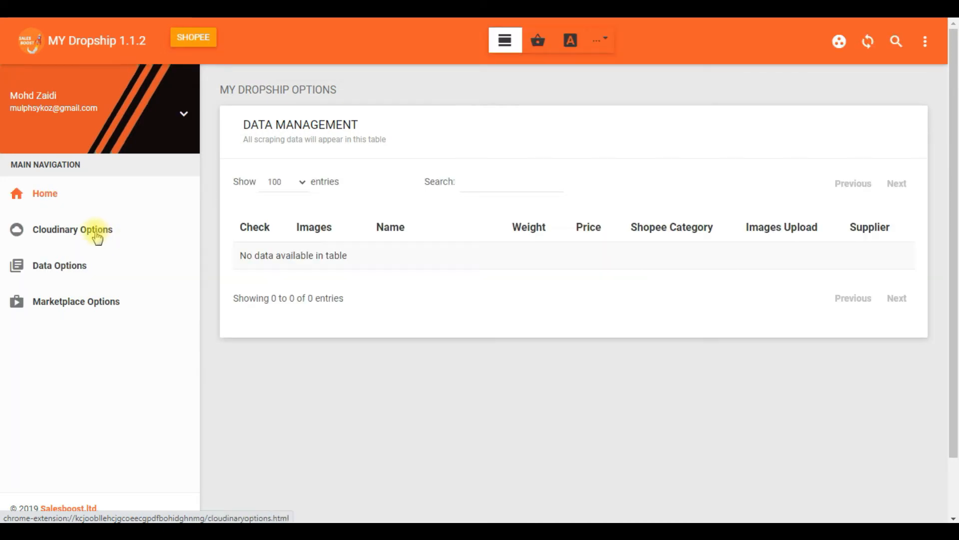
pyautogui.click(96, 234)
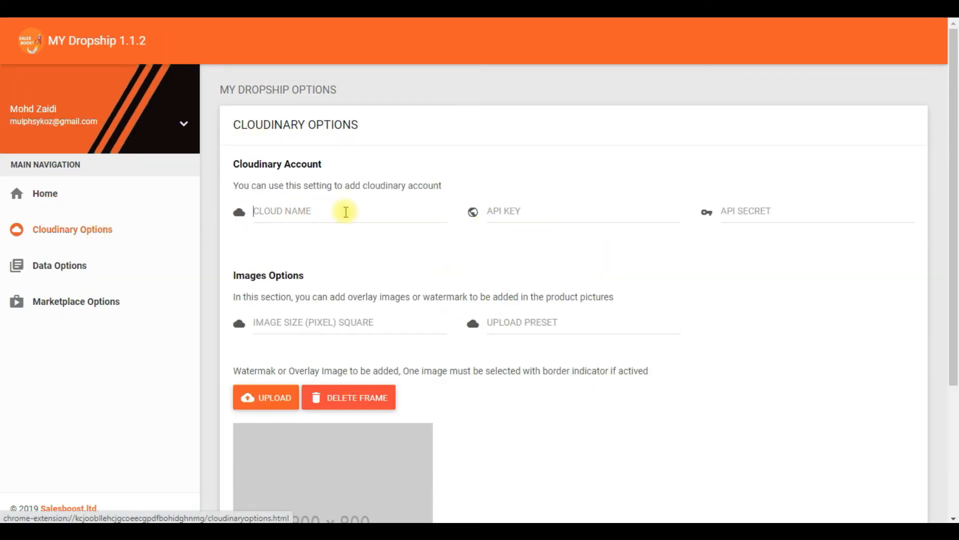
pyautogui.click(547, 221)
pyautogui.click(751, 211)
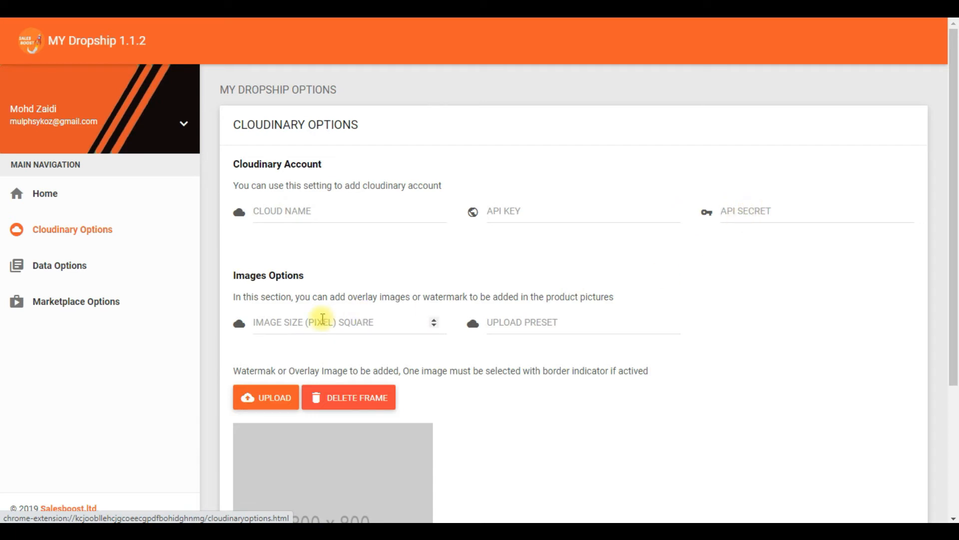
pyautogui.scroll(-3, 557, 339)
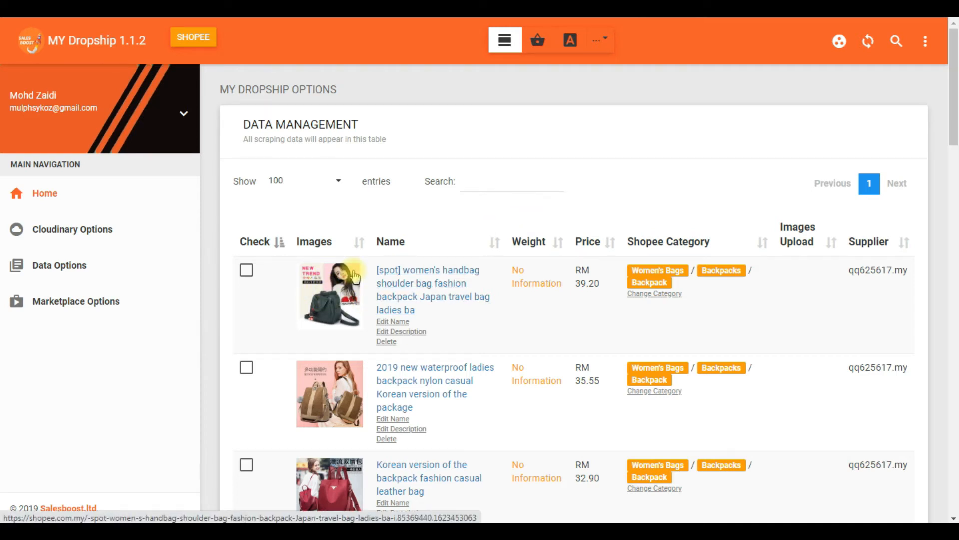
# Open the first product's Shopee page in a new tab and view it
pyautogui.middleClick(322, 302)
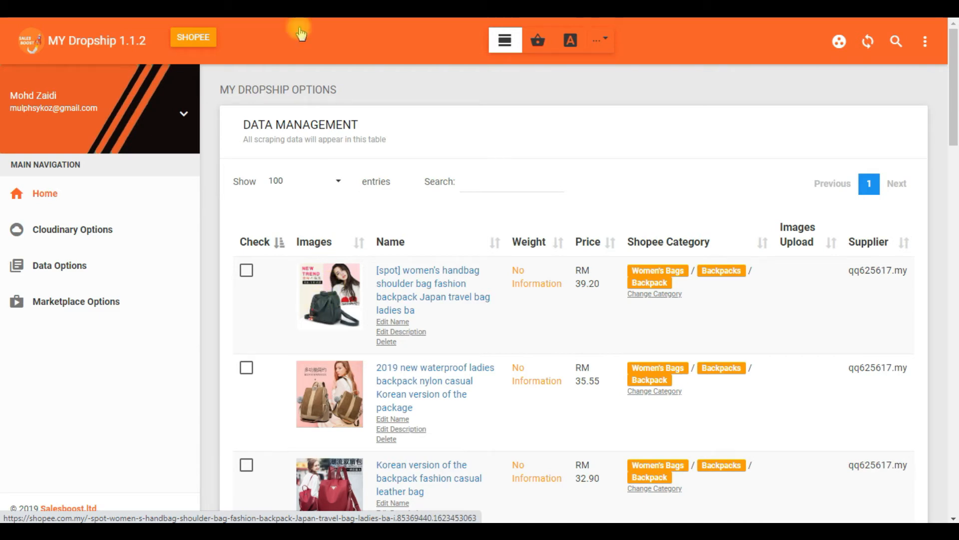
pyautogui.click(300, 8)
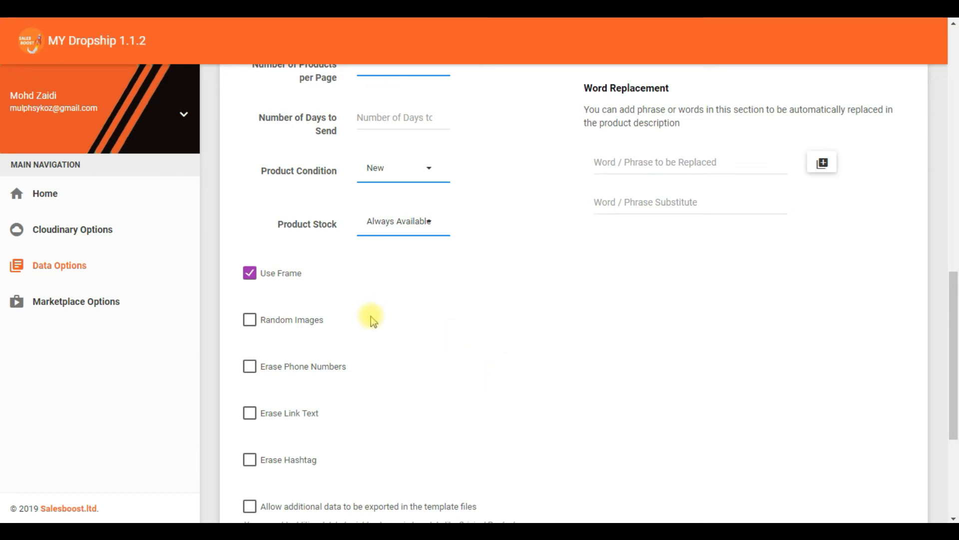
# Disable the Use Frame option and enable Erase Phone Numbers in the data settings
pyautogui.scroll(-1, 379, 323)
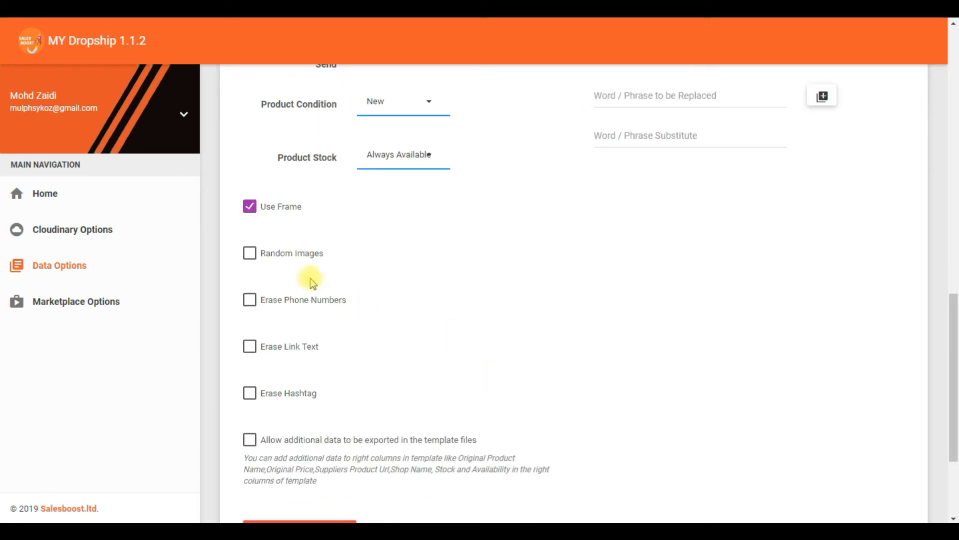
pyautogui.click(250, 207)
pyautogui.click(249, 299)
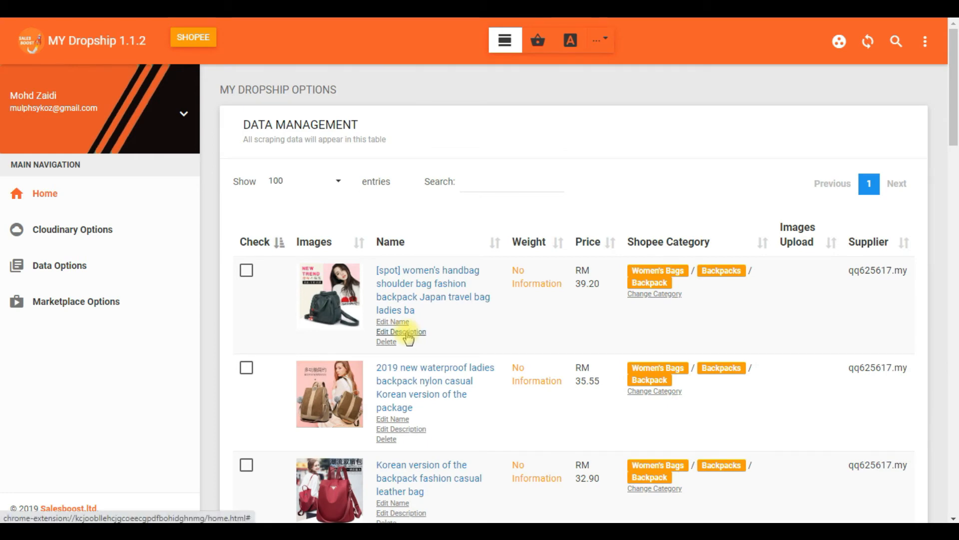
# Open the first product's description and examine the places where a supplier could include phone numbers or links
pyautogui.click(405, 333)
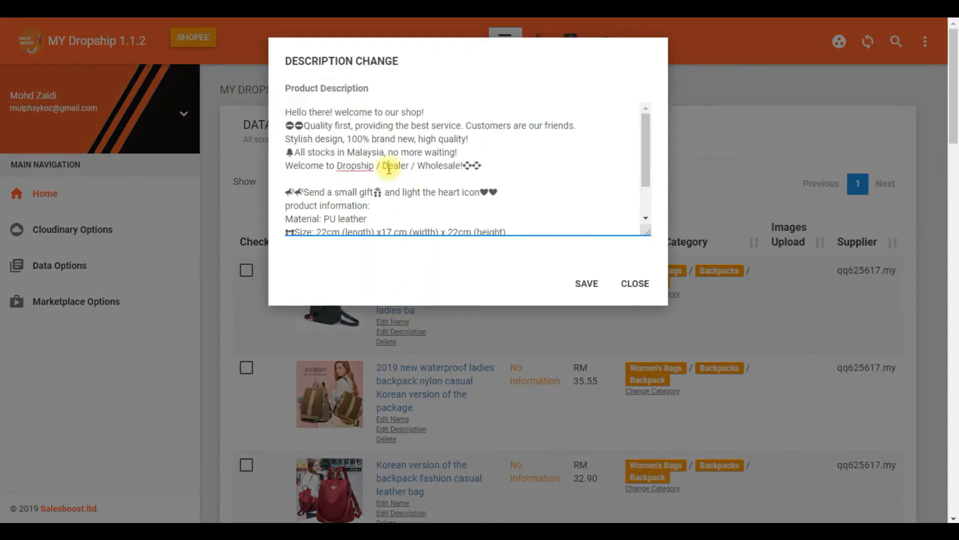
pyautogui.click(389, 170)
pyautogui.scroll(-1, 492, 177)
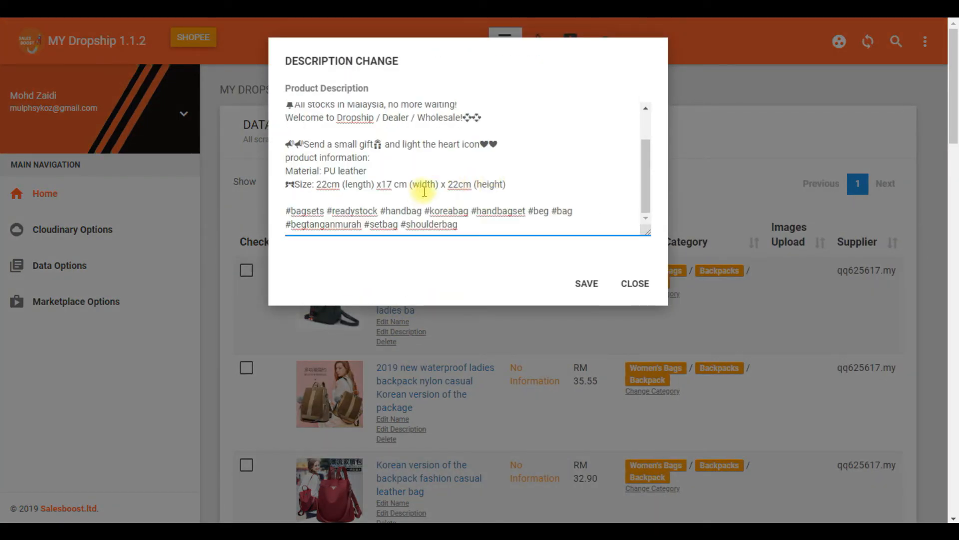
pyautogui.moveTo(520, 186); pyautogui.dragTo(368, 129)
pyautogui.click(367, 129)
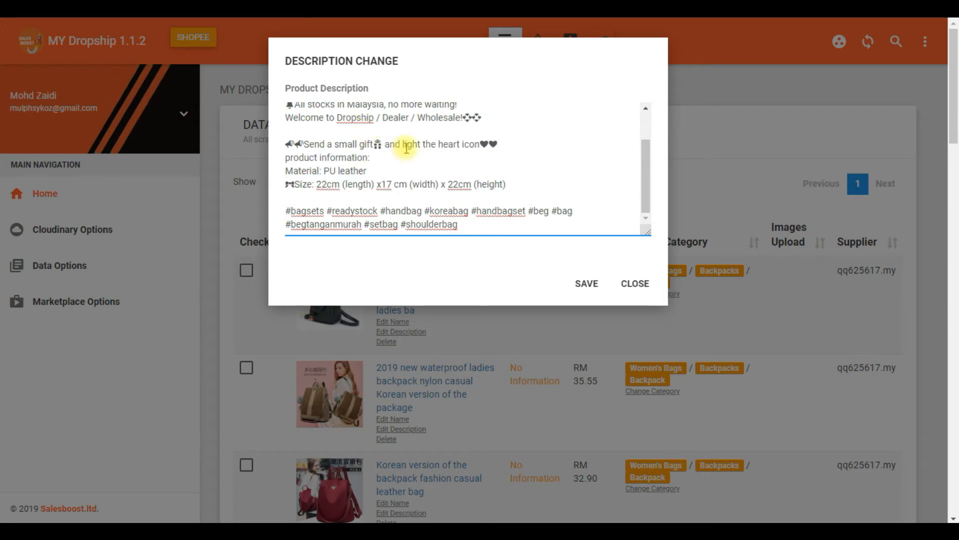
pyautogui.scroll(1, 398, 144)
pyautogui.click(395, 138)
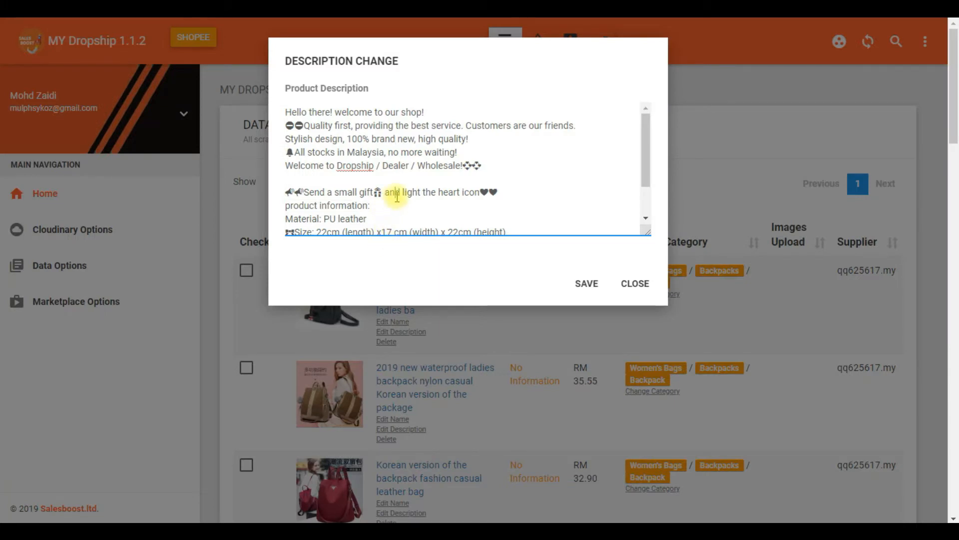
pyautogui.scroll(-1, 400, 200)
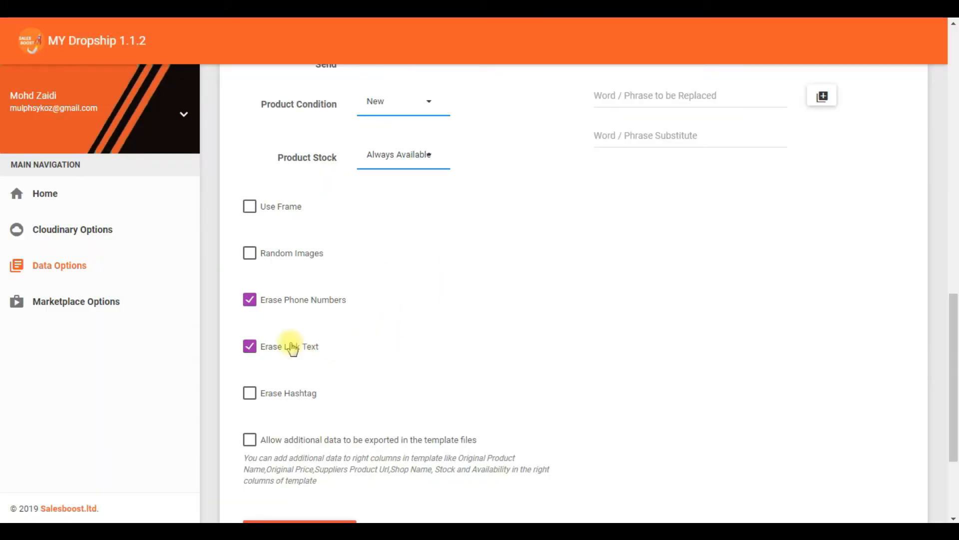
# Enable Erase Link Text and Erase Hashtag, and check the hashtags in the first product's description before closing it
pyautogui.click(250, 393)
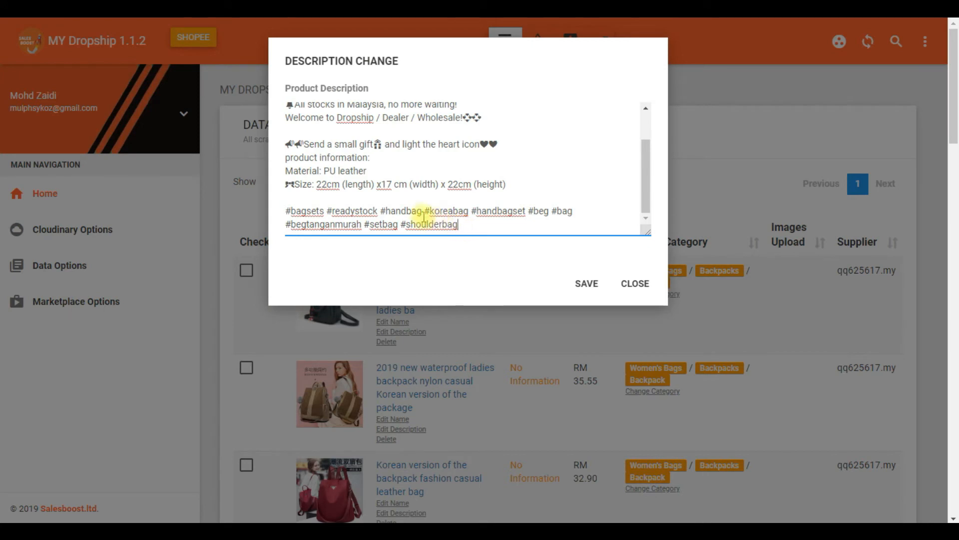
pyautogui.moveTo(423, 216); pyautogui.dragTo(458, 224)
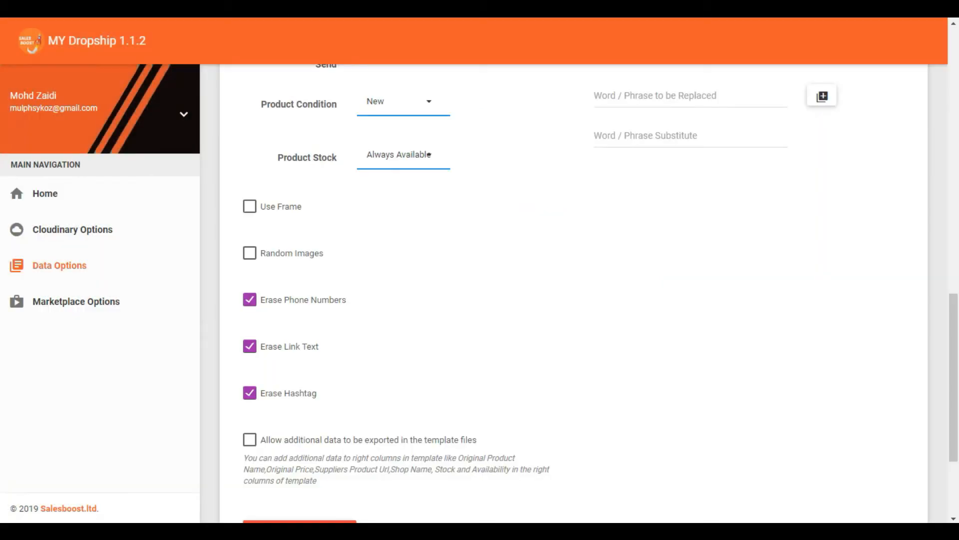
pyautogui.scroll(-3, 400, 352)
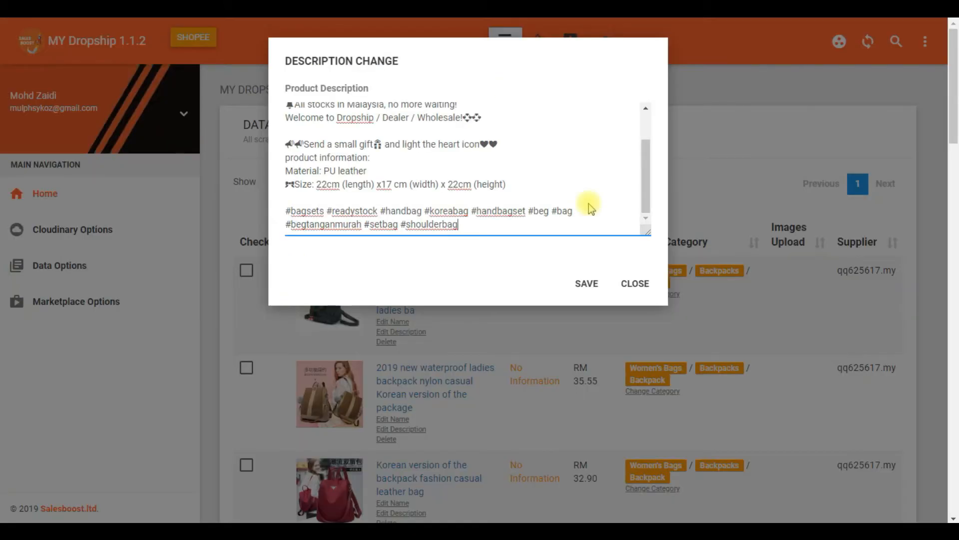
pyautogui.click(632, 285)
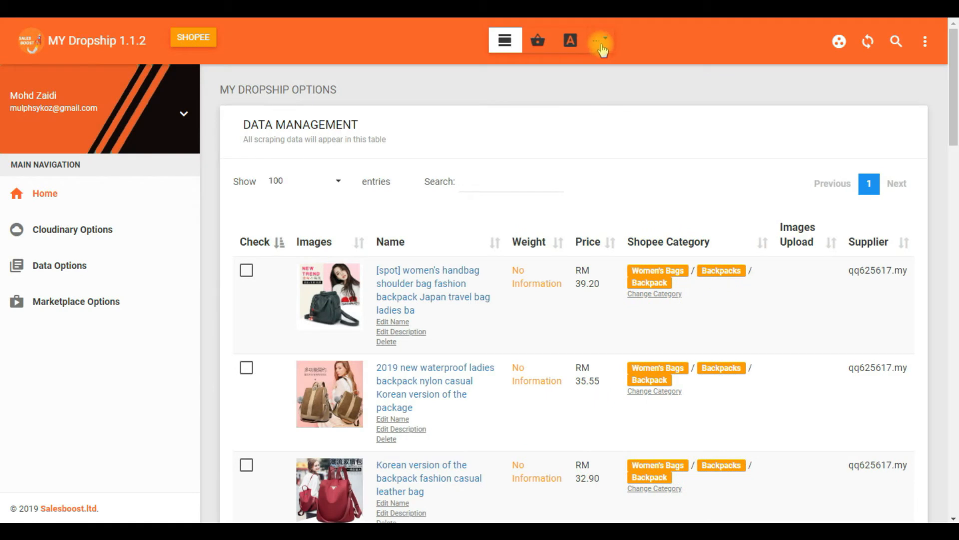
# Look through the product list's additional actions and the Shopee export options
pyautogui.click(603, 40)
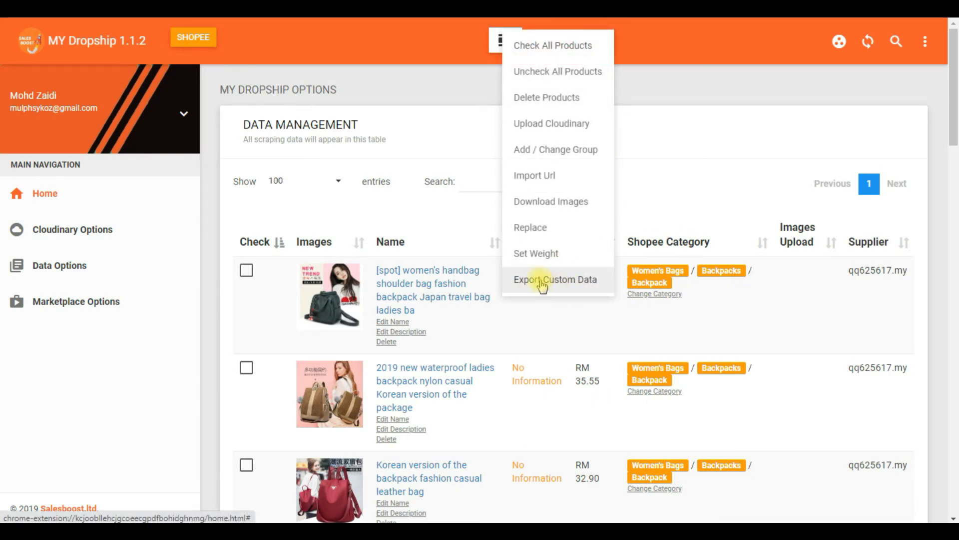
pyautogui.click(207, 40)
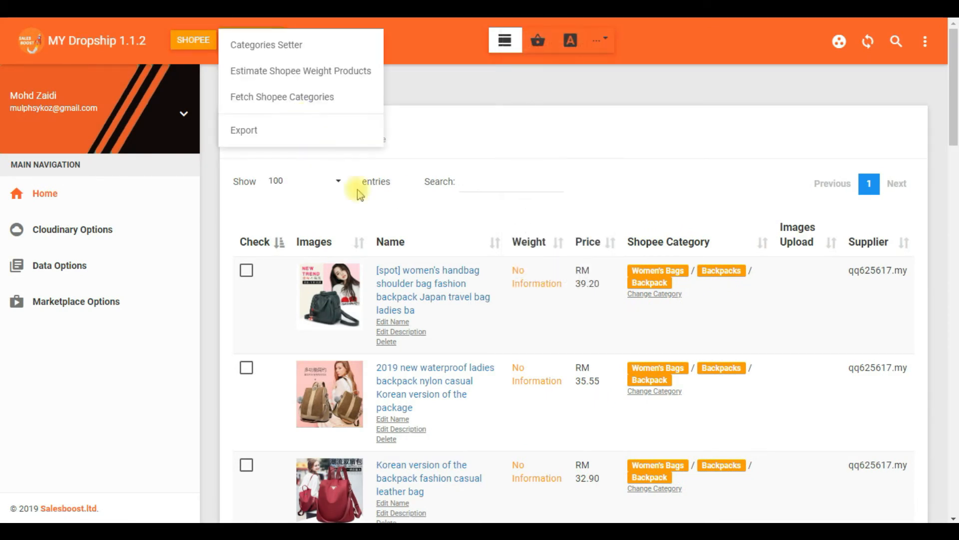
pyautogui.click(260, 134)
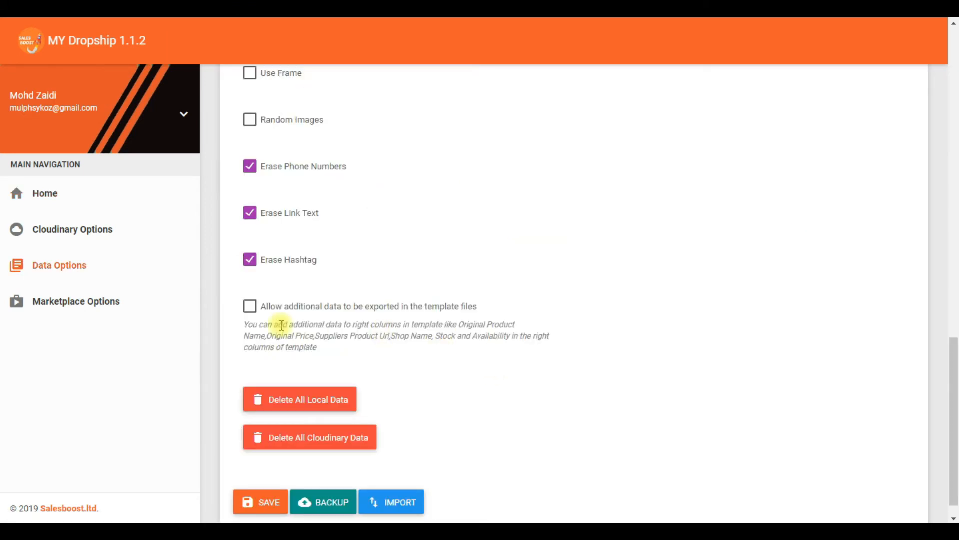
# Try the option that allows additional data to be exported in the template files
pyautogui.click(250, 307)
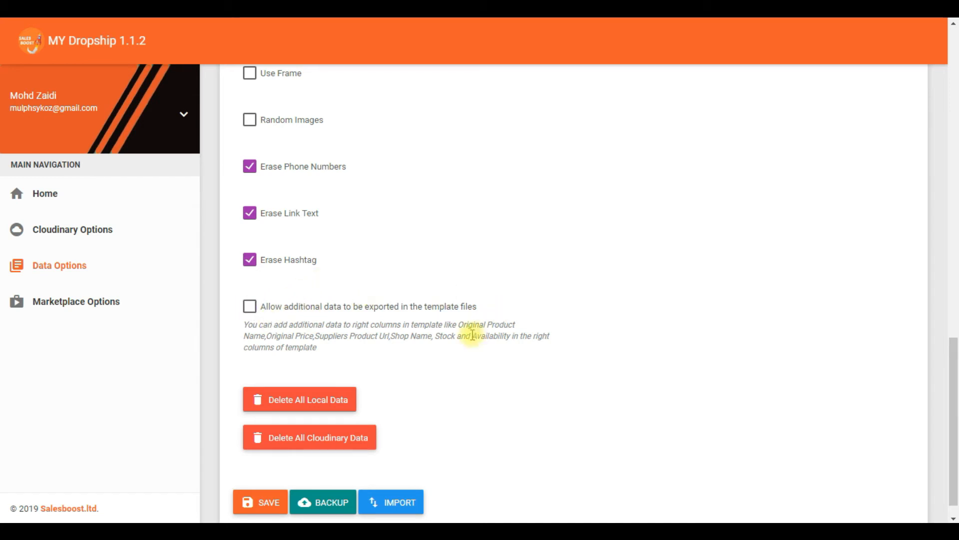
pyautogui.click(250, 306)
pyautogui.click(251, 308)
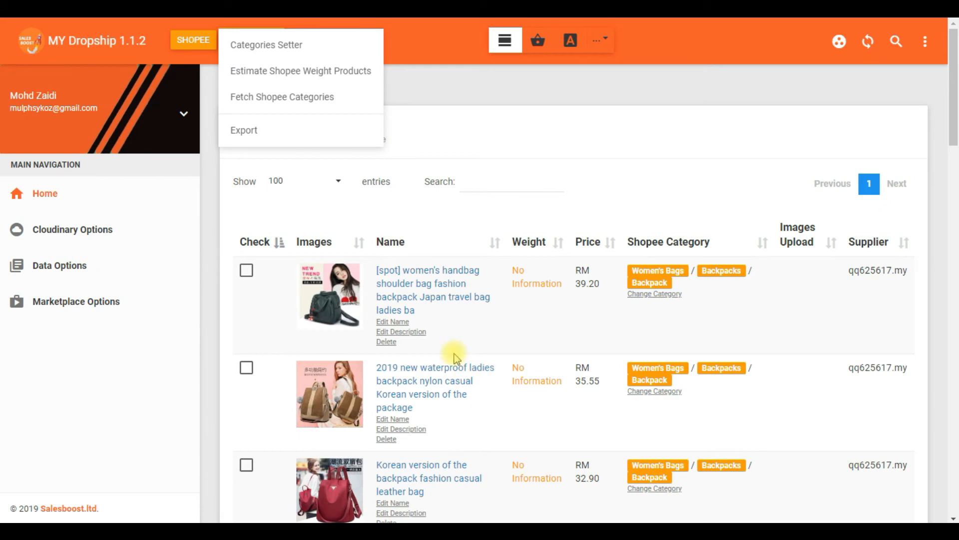
# Look through the scraped products in the data management list
pyautogui.scroll(-10, 455, 356)
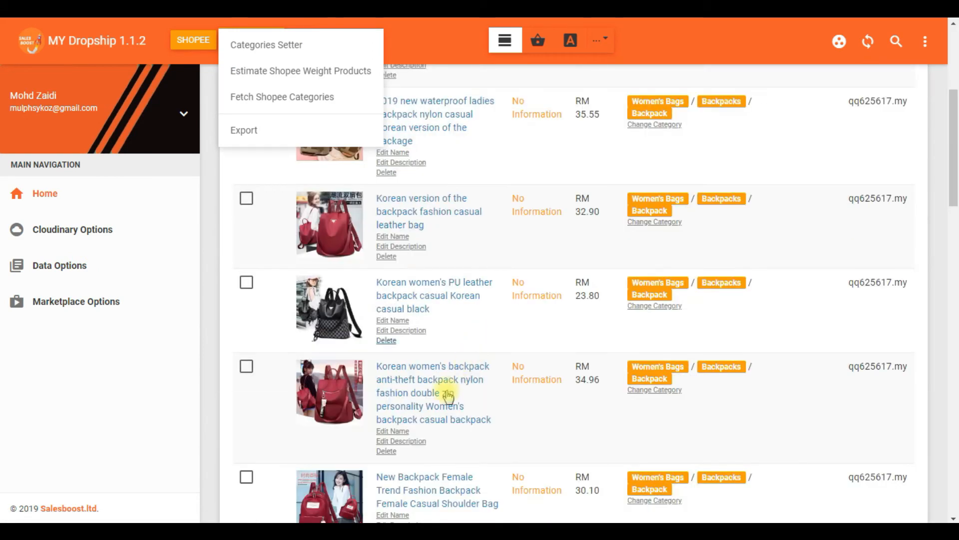
pyautogui.click(215, 331)
pyautogui.scroll(10, 483, 324)
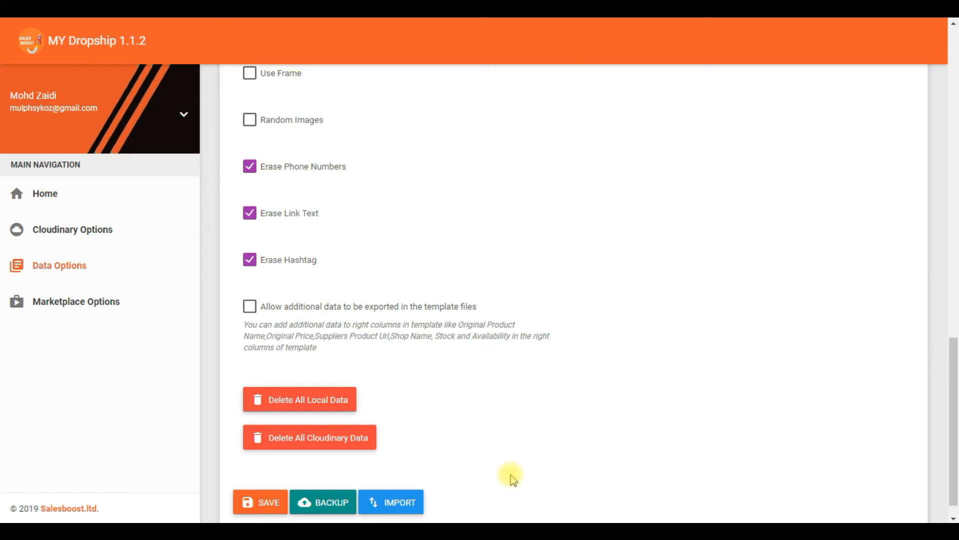
# Find the Price Markup Setting section in the data options
pyautogui.scroll(15, 511, 475)
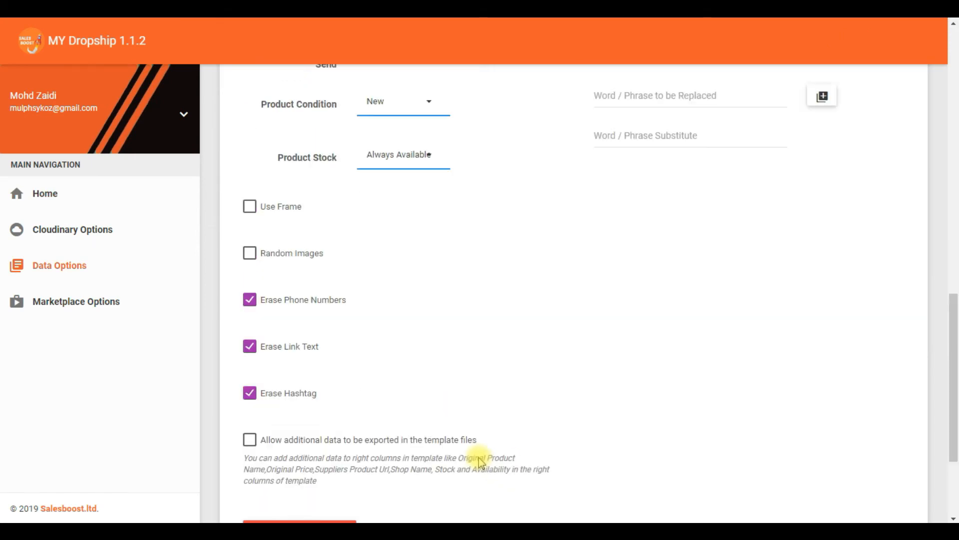
pyautogui.scroll(-6, 532, 432)
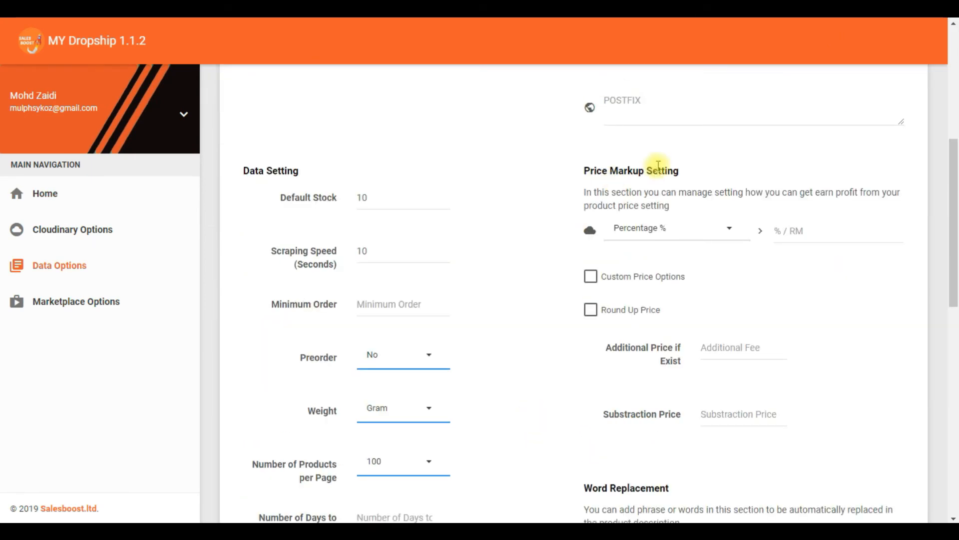
pyautogui.scroll(4, 652, 174)
pyautogui.scroll(-1, 709, 302)
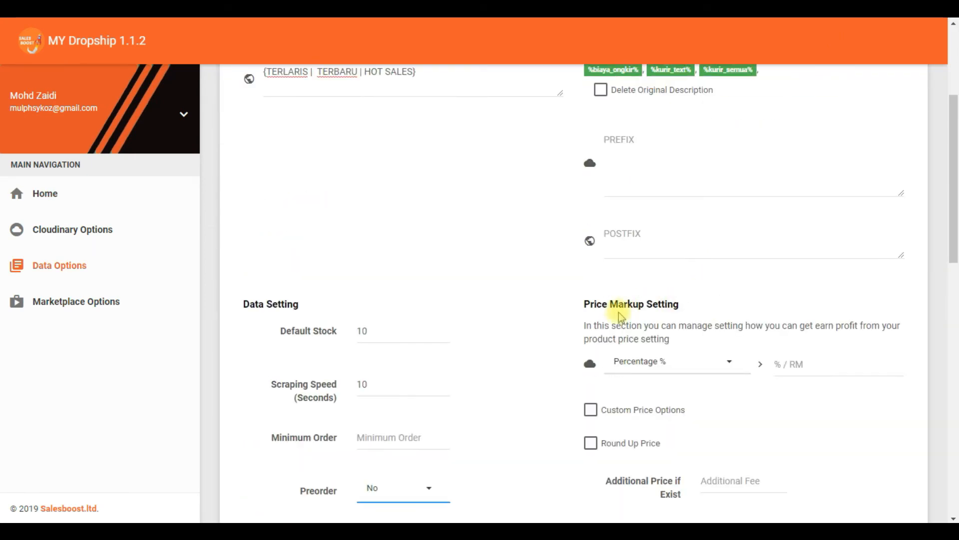
pyautogui.moveTo(592, 305); pyautogui.dragTo(692, 312)
pyautogui.click(692, 312)
pyautogui.scroll(-2, 692, 312)
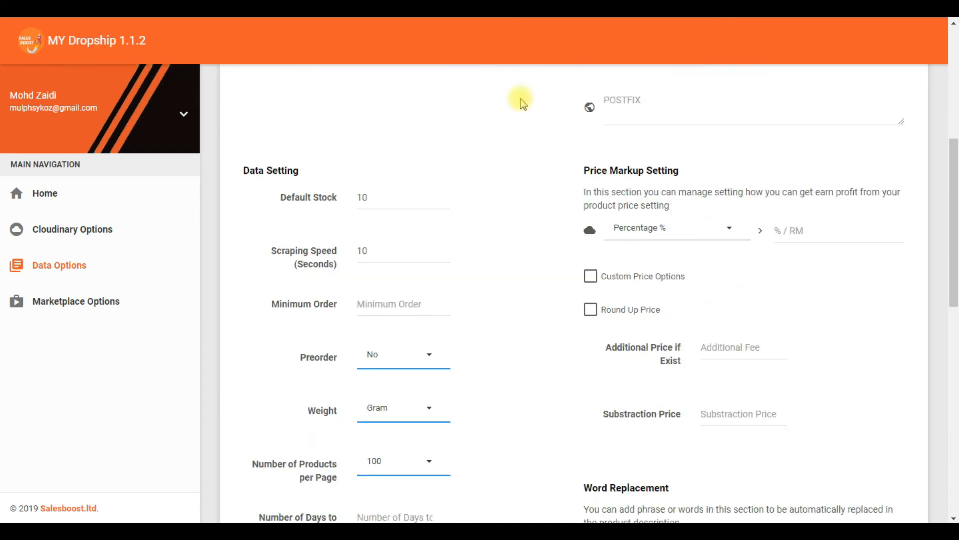
# Check the first product's price in the data management list
pyautogui.hotkey('ctrl', 'Tab')
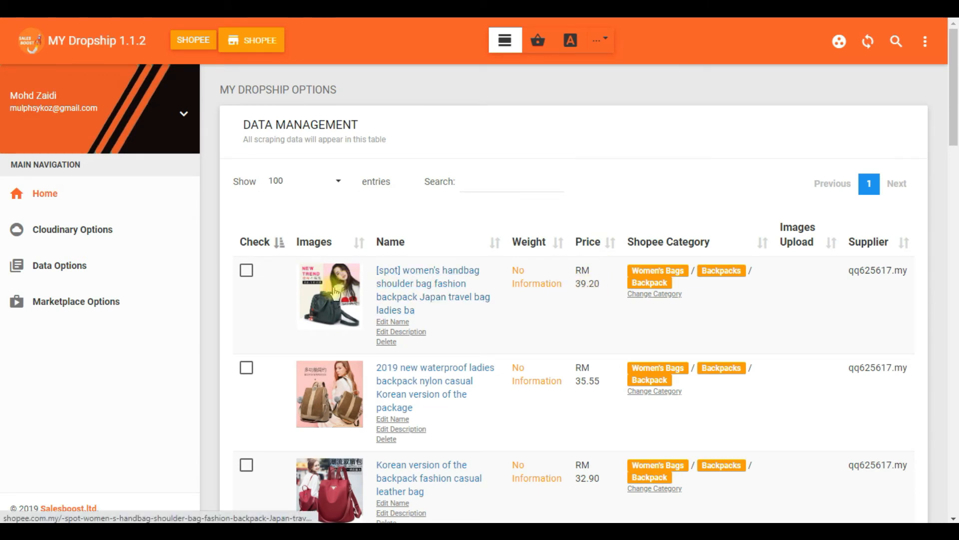
pyautogui.moveTo(599, 283); pyautogui.dragTo(577, 284)
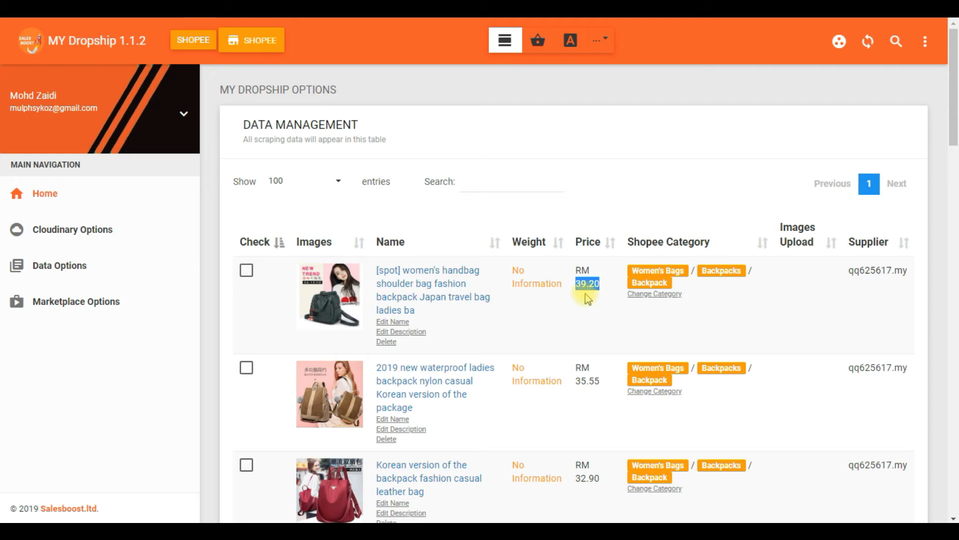
pyautogui.click(585, 293)
pyautogui.moveTo(576, 283)
pyautogui.mouseDown()
pyautogui.moveTo(590, 284)
pyautogui.moveTo(575, 284)
pyautogui.mouseUp()
pyautogui.click(595, 297)
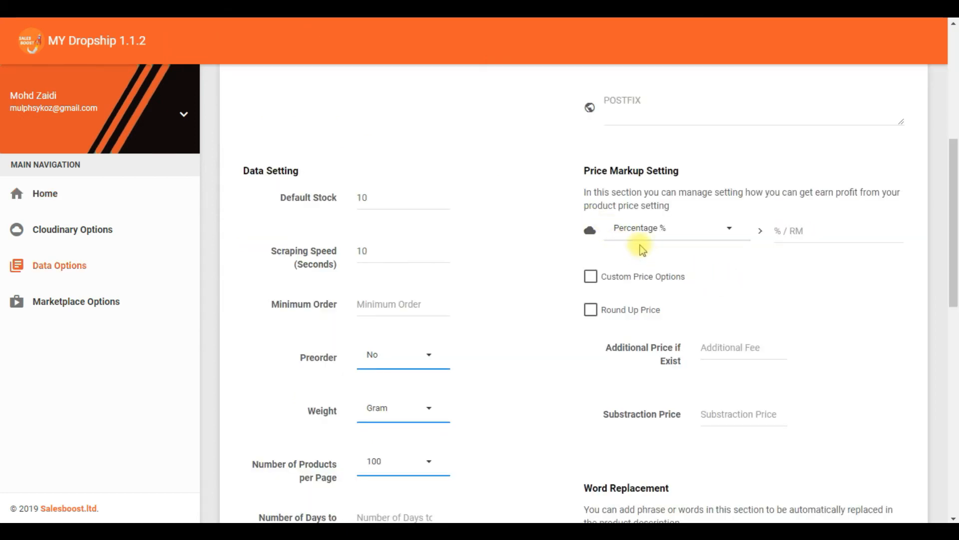
# Set the price markup type to Percentage % with a value of 10
pyautogui.click(728, 232)
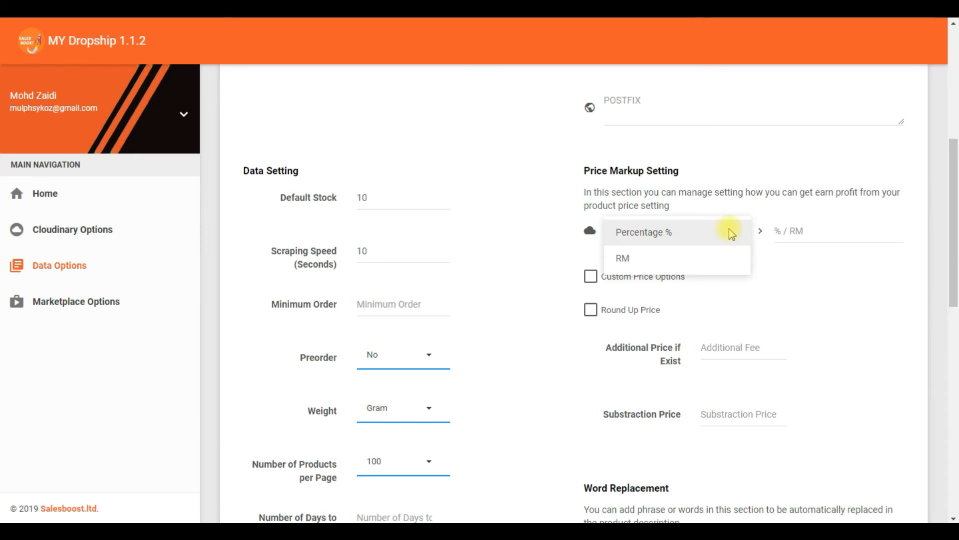
pyautogui.click(658, 236)
pyautogui.click(802, 231)
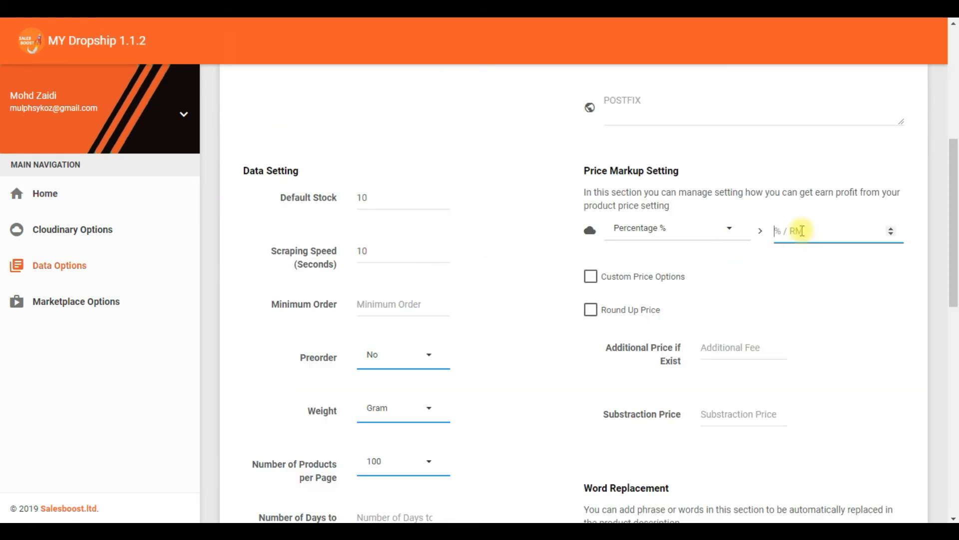
pyautogui.write('210')
pyautogui.press('BackSpace')
pyautogui.press('BackSpace')
pyautogui.press('BackSpace')
pyautogui.write('10')
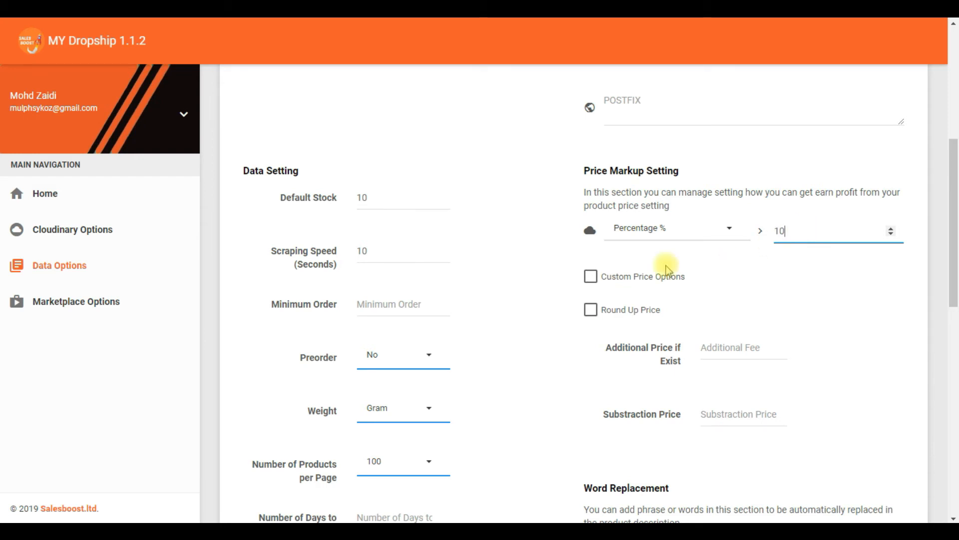
# Enable Custom Price Options and add a price range of RM 100 to RM 200 with a 10% markup
pyautogui.click(590, 276)
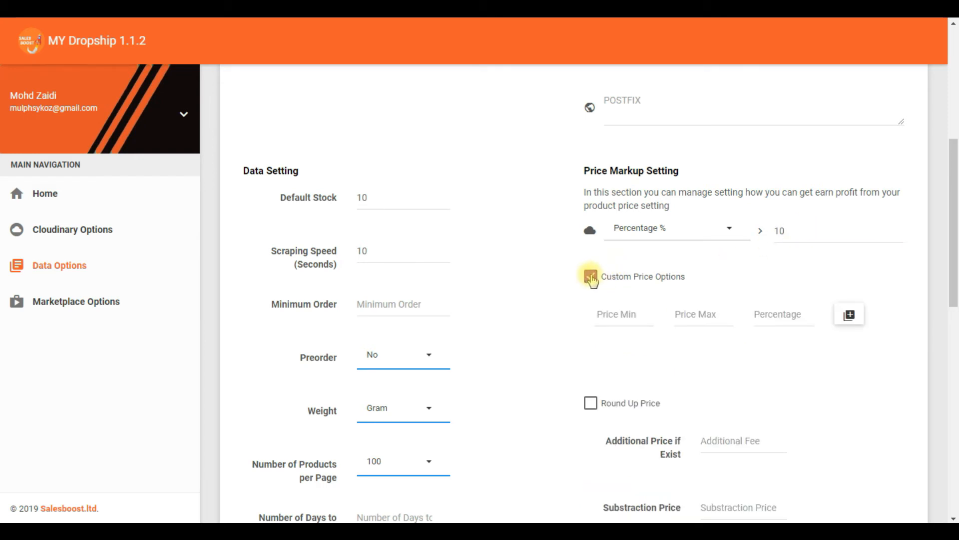
pyautogui.click(616, 313)
pyautogui.write('10')
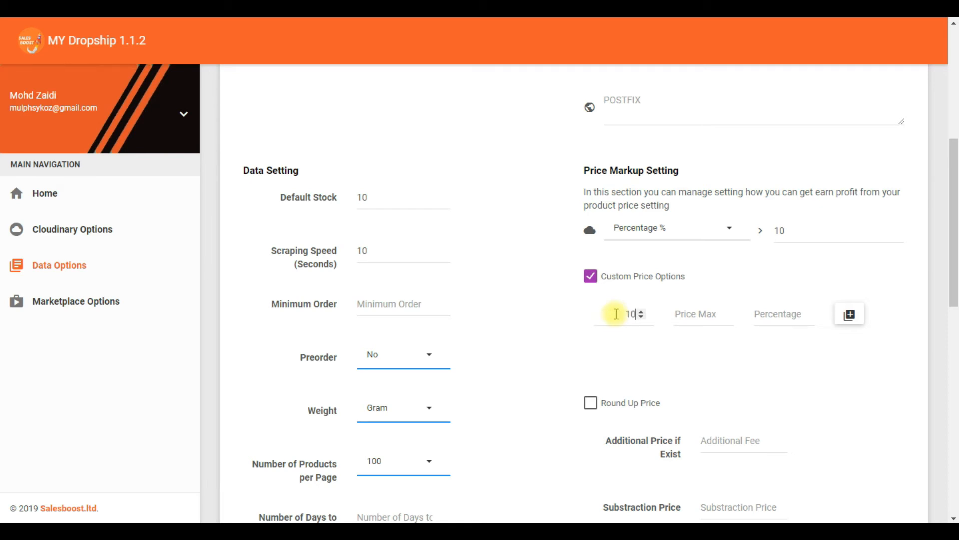
pyautogui.write('0')
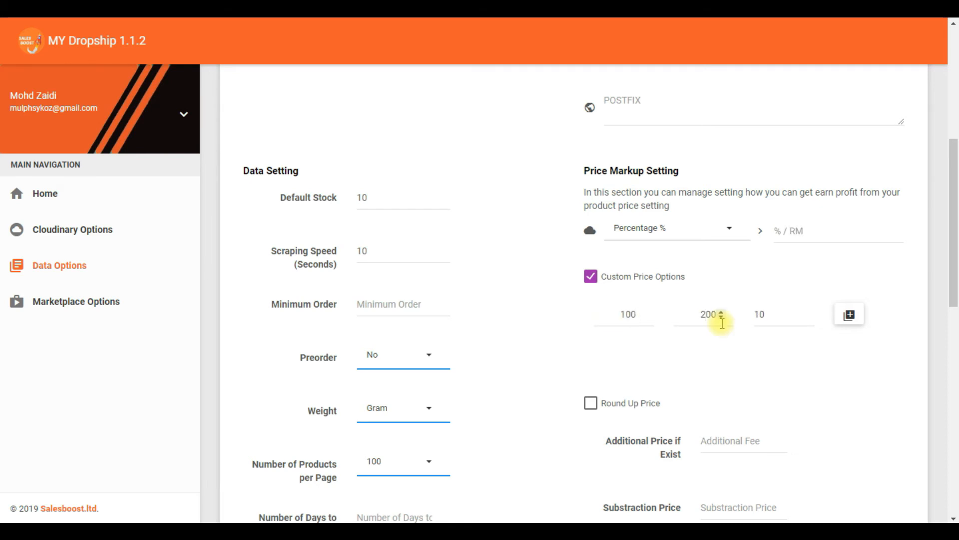
pyautogui.click(849, 314)
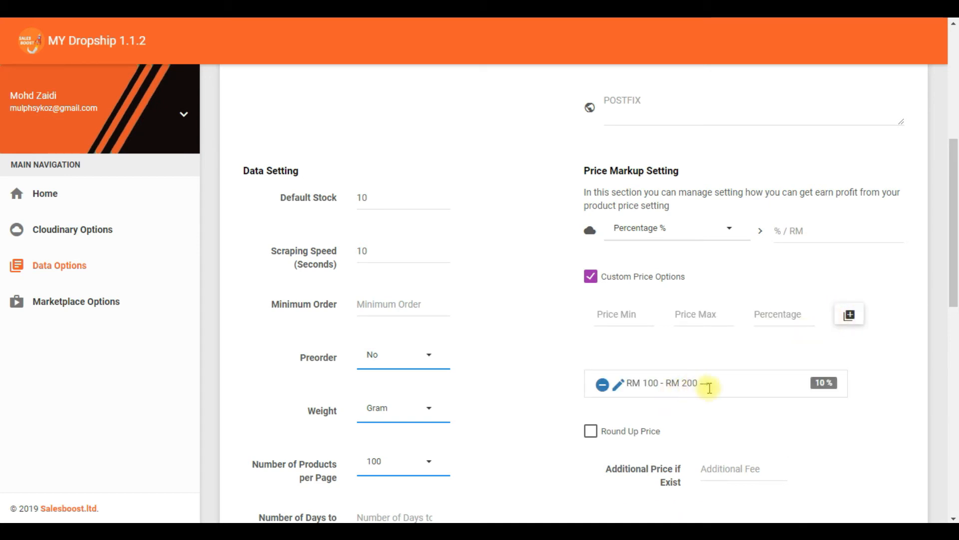
# Add a second custom price range of RM 200 to RM 300 with a 20% markup
pyautogui.click(610, 308)
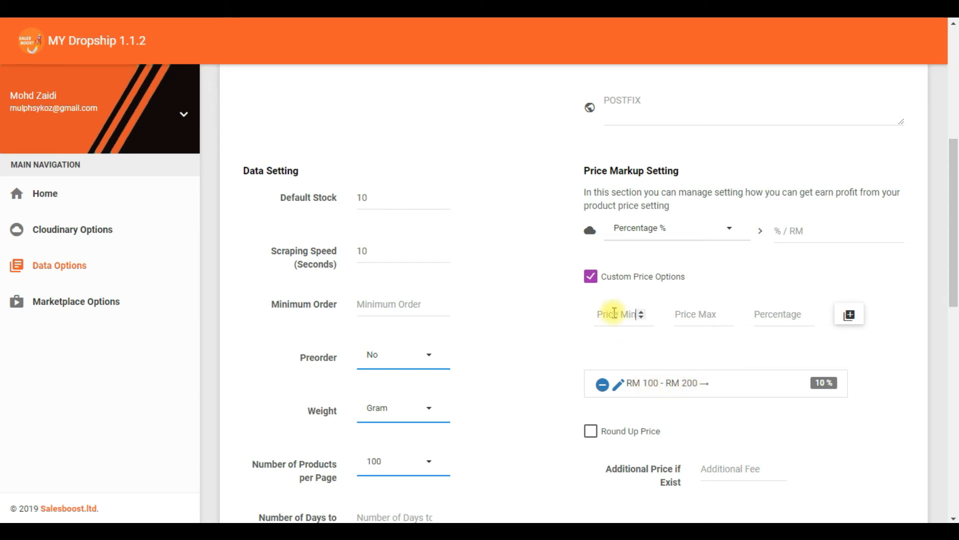
pyautogui.write('210')
pyautogui.press('BackSpace')
pyautogui.press('BackSpace')
pyautogui.press('BackSpace')
pyautogui.write('200')
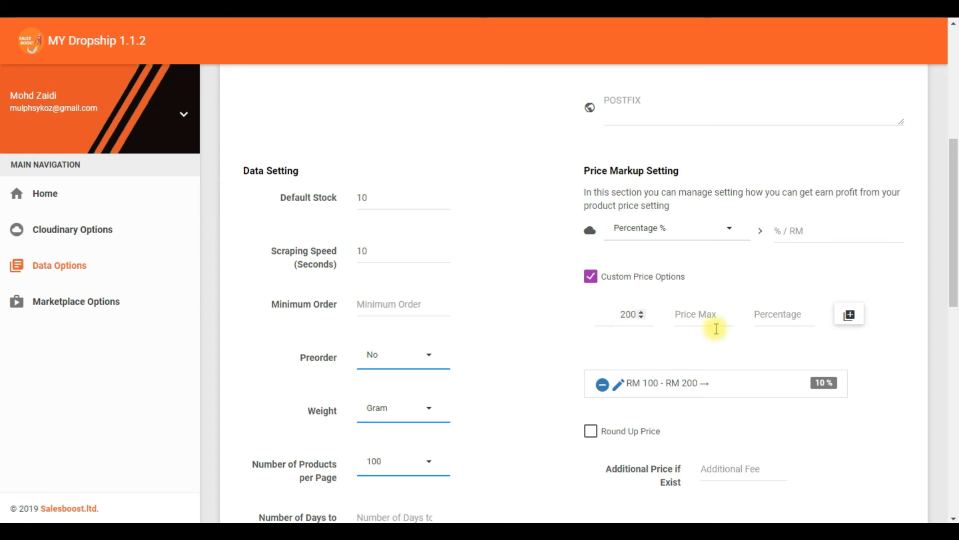
pyautogui.click(720, 318)
pyautogui.click(721, 312)
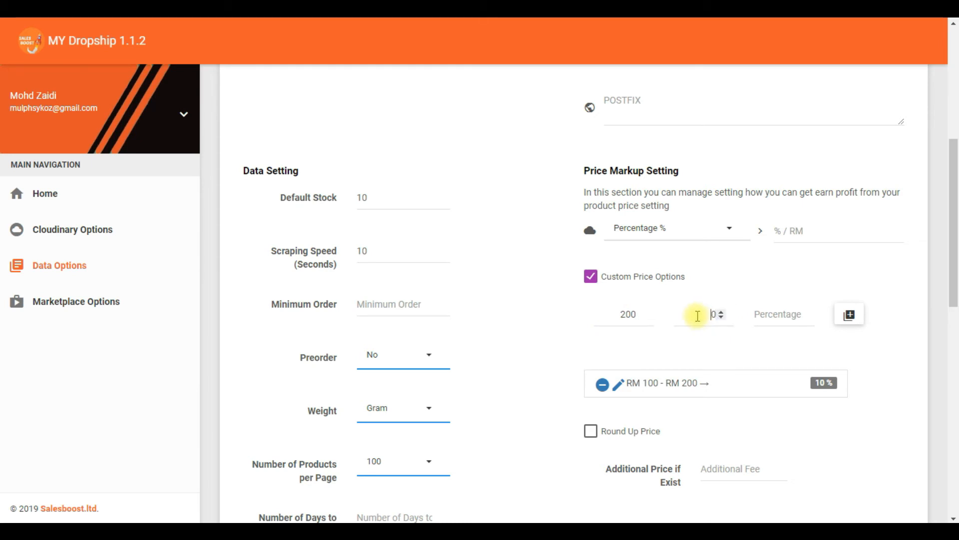
pyautogui.write('100')
pyautogui.click(772, 317)
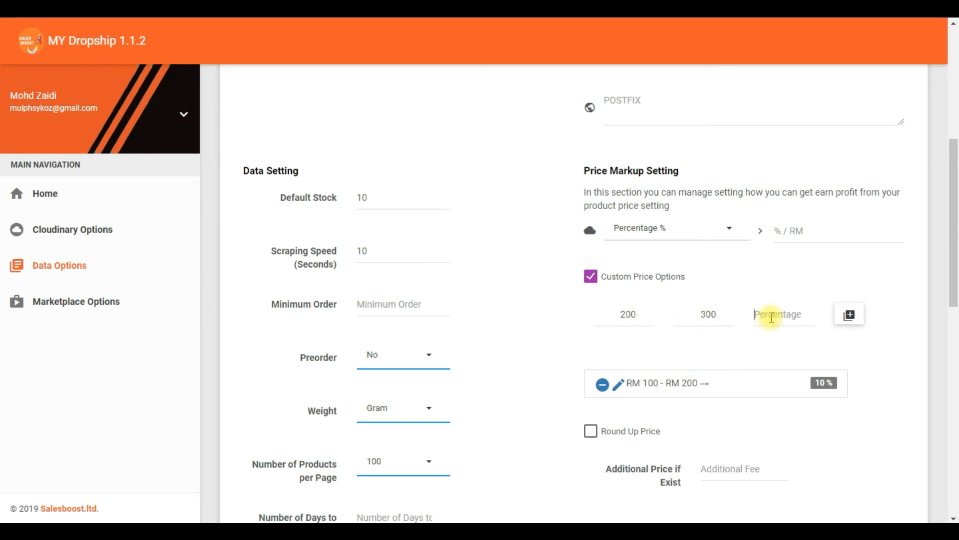
pyautogui.write('20')
pyautogui.press('Return')
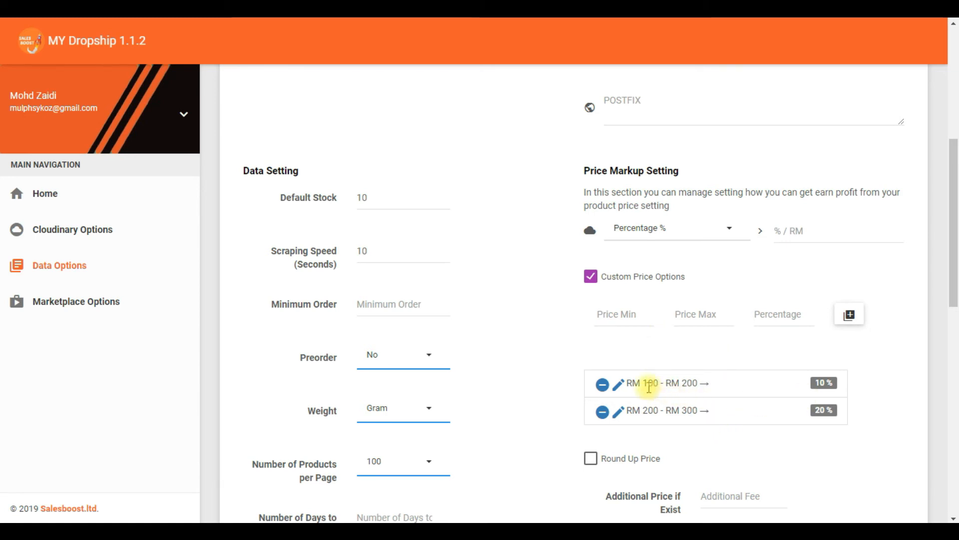
# Review the two custom price ranges and their markup percentages
pyautogui.tripleClick(675, 383)
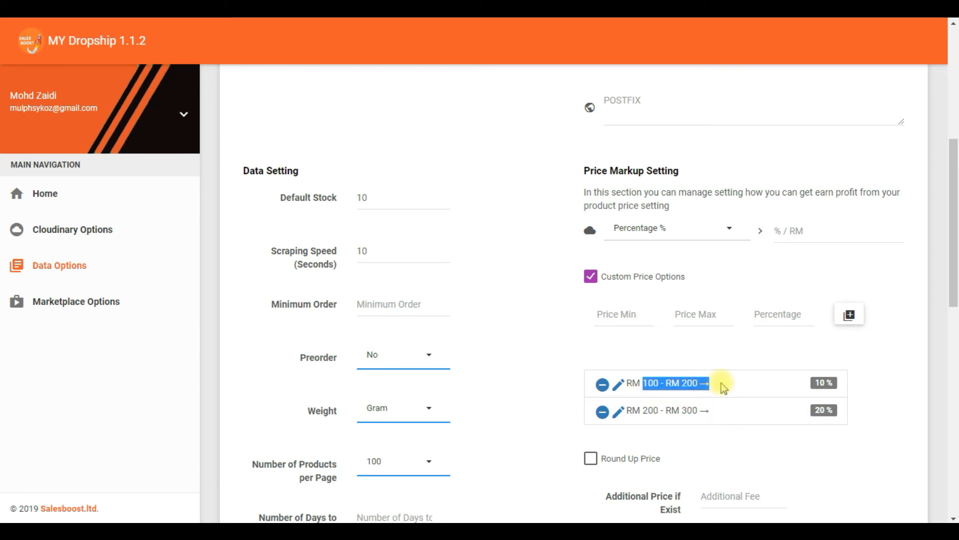
pyautogui.click(721, 383)
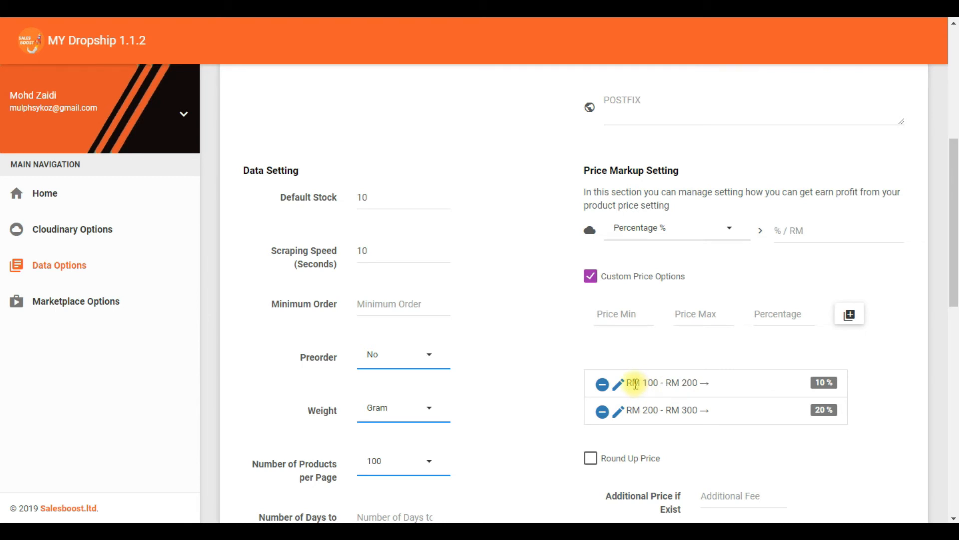
pyautogui.moveTo(632, 384); pyautogui.dragTo(698, 383)
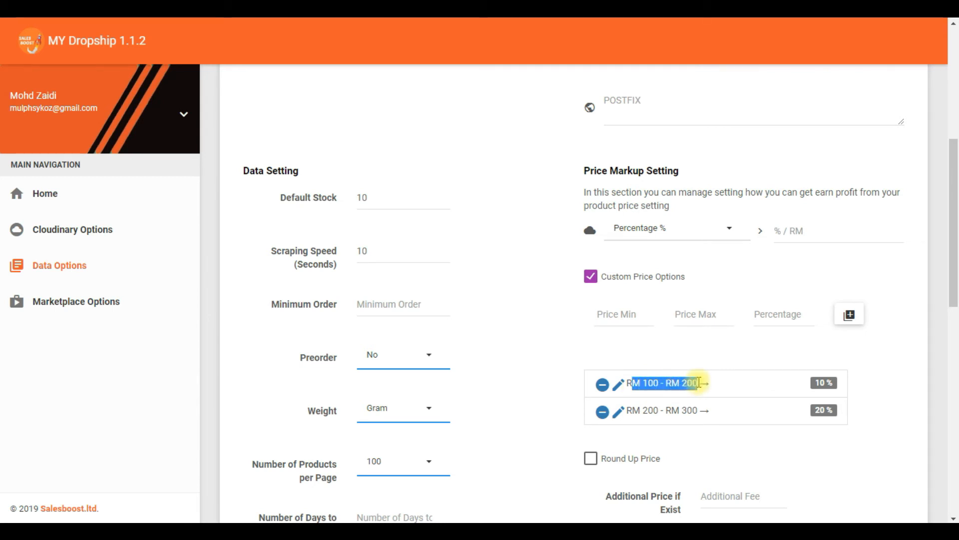
pyautogui.click(819, 382)
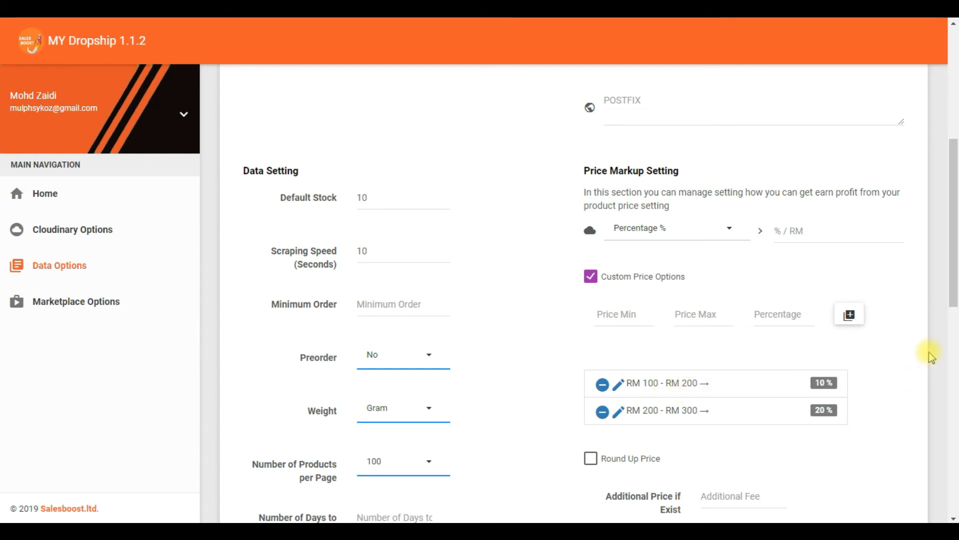
pyautogui.scroll(-3, 929, 352)
pyautogui.moveTo(648, 276); pyautogui.dragTo(695, 275)
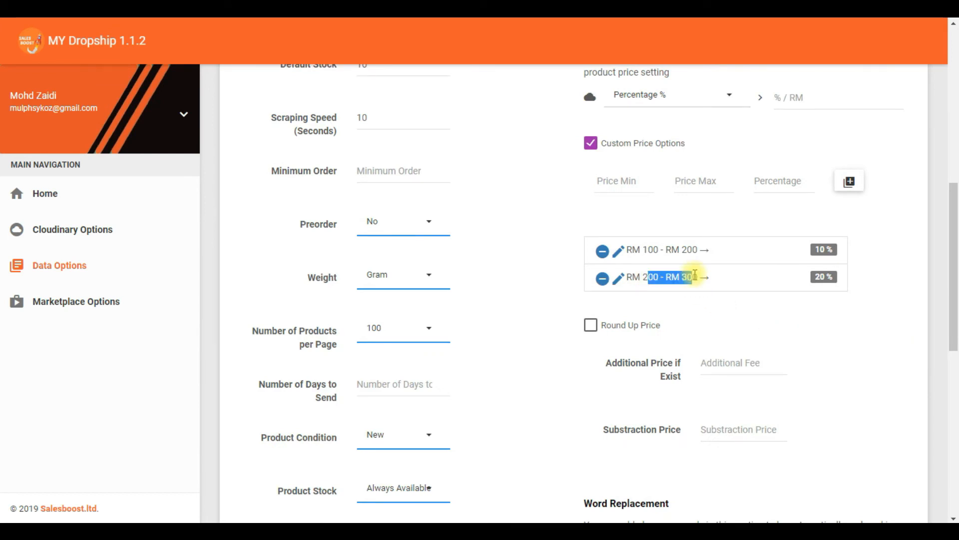
pyautogui.click(770, 277)
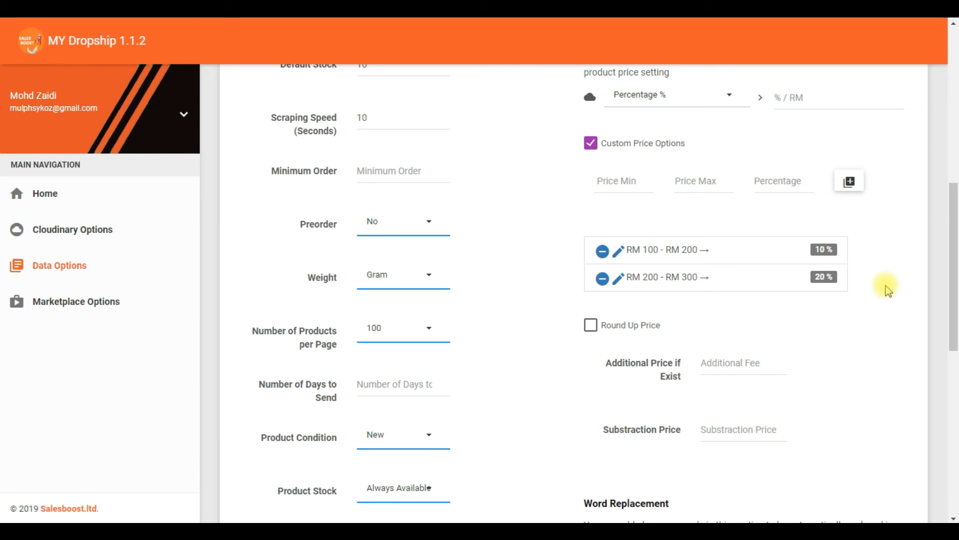
# Turn off Custom Price Options and try the Round Up Price option
pyautogui.click(589, 145)
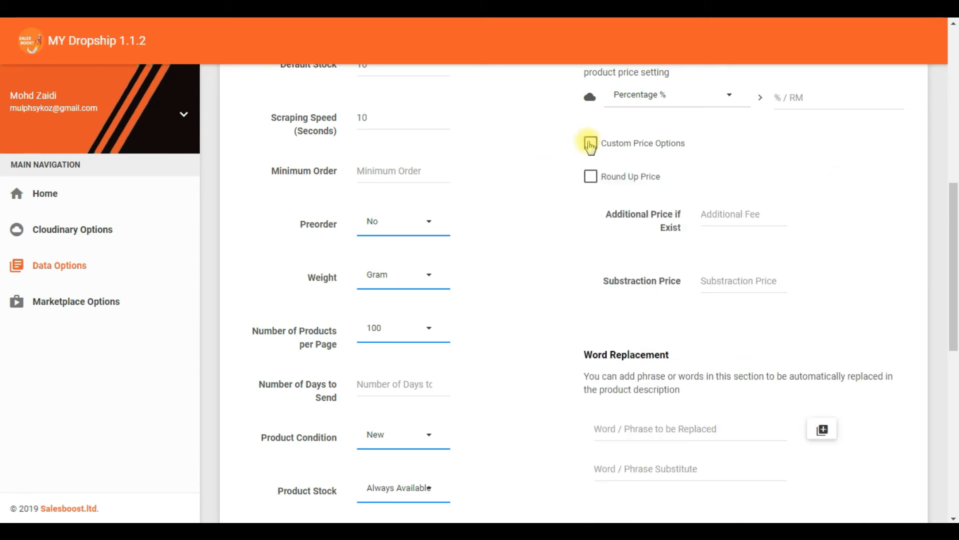
pyautogui.click(593, 178)
pyautogui.click(590, 177)
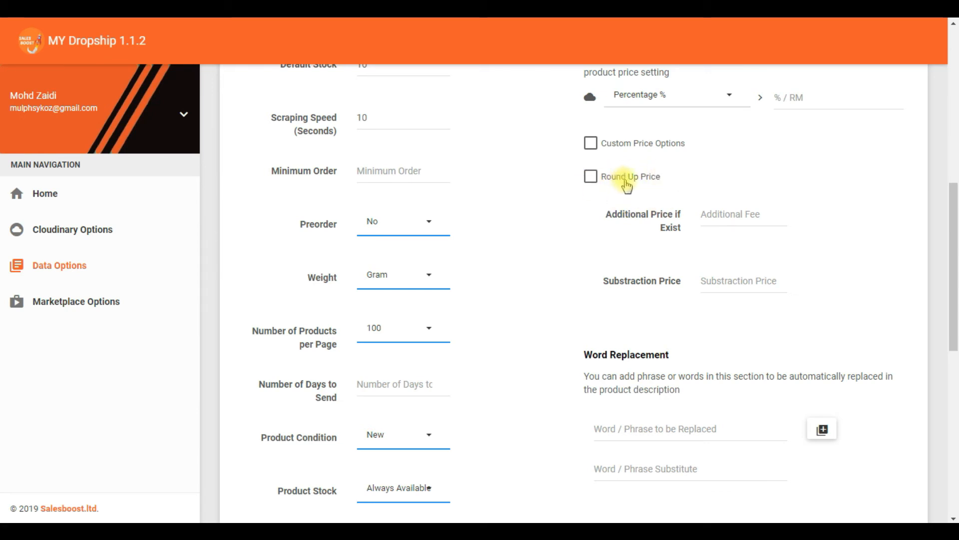
# Set the percentage price markup value to 10
pyautogui.click(720, 218)
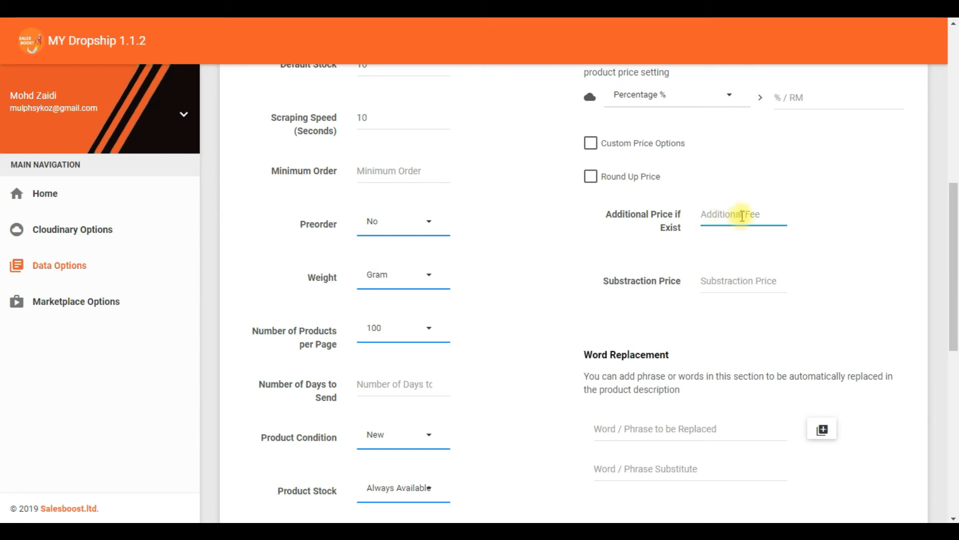
pyautogui.scroll(3, 727, 214)
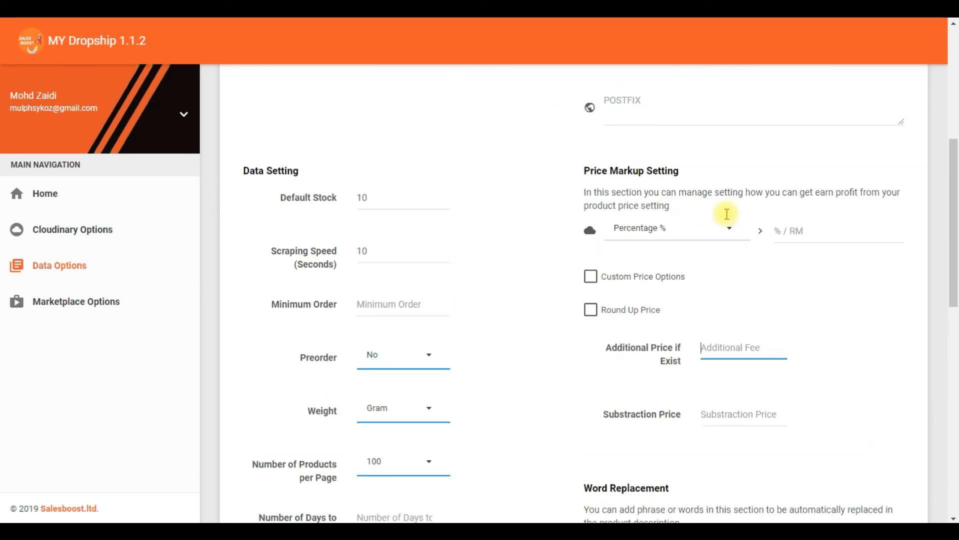
pyautogui.click(824, 232)
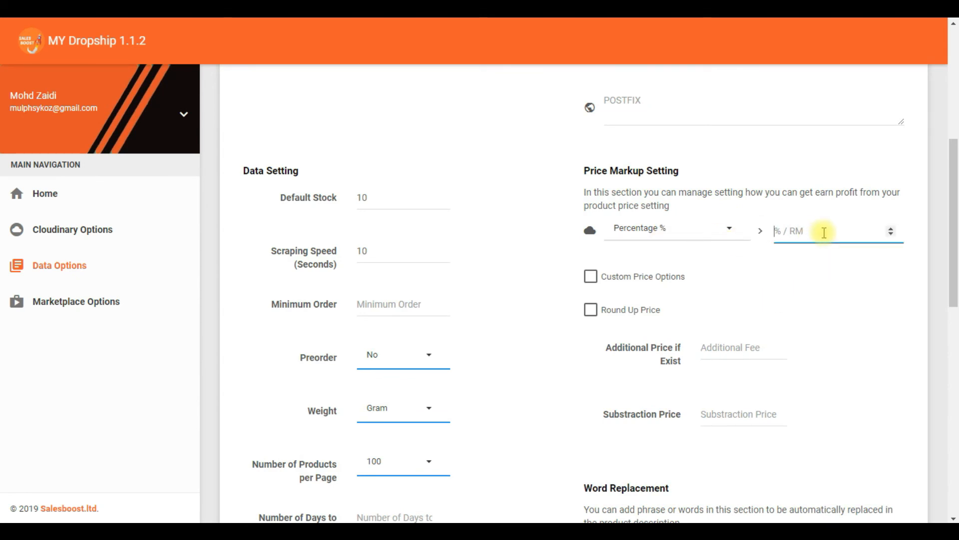
pyautogui.write('10')
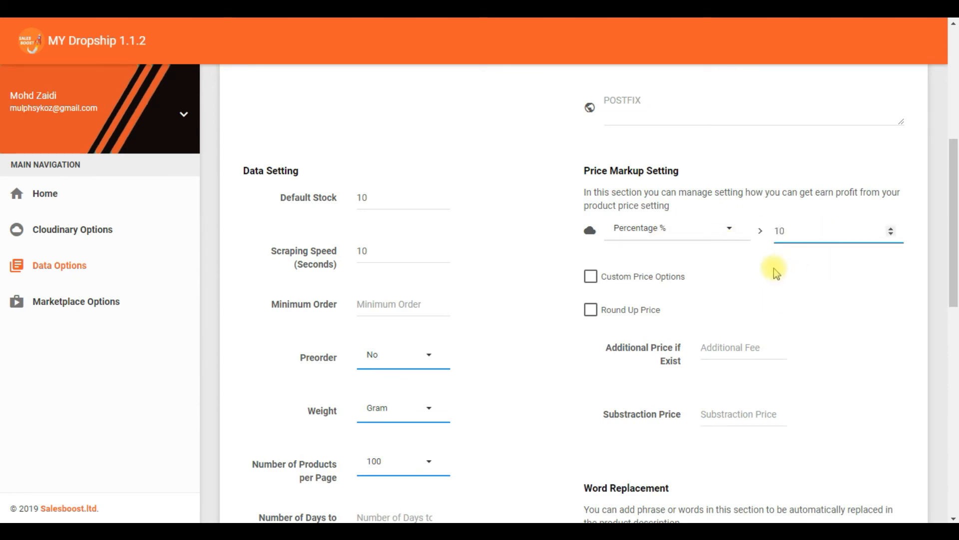
pyautogui.click(730, 261)
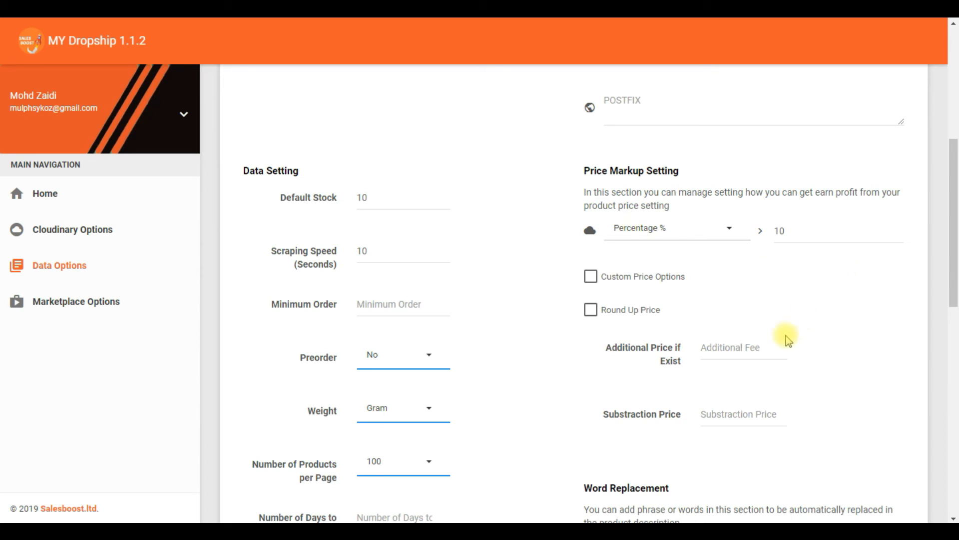
# Set the additional fee under Additional Price if Exist to 5
pyautogui.click(750, 348)
pyautogui.click(717, 346)
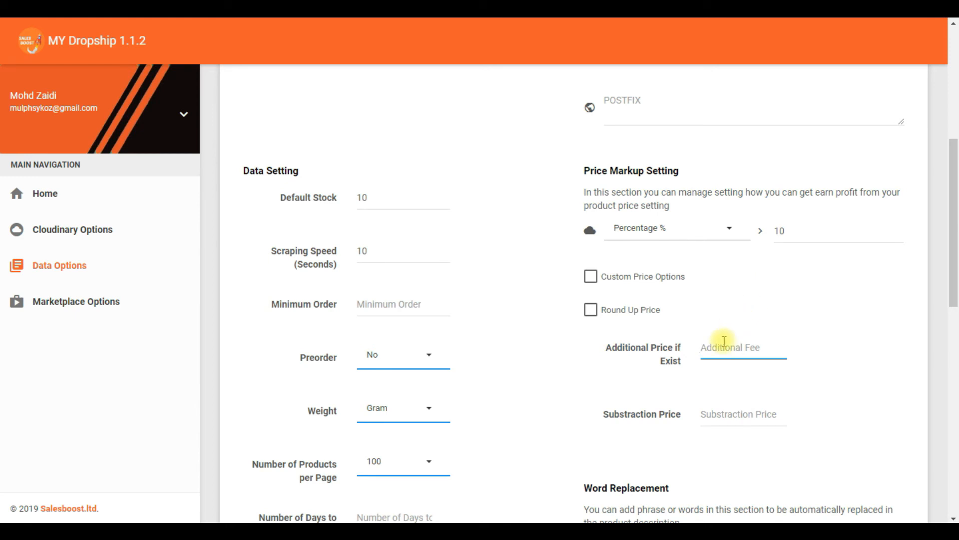
pyautogui.write('5')
pyautogui.click(816, 310)
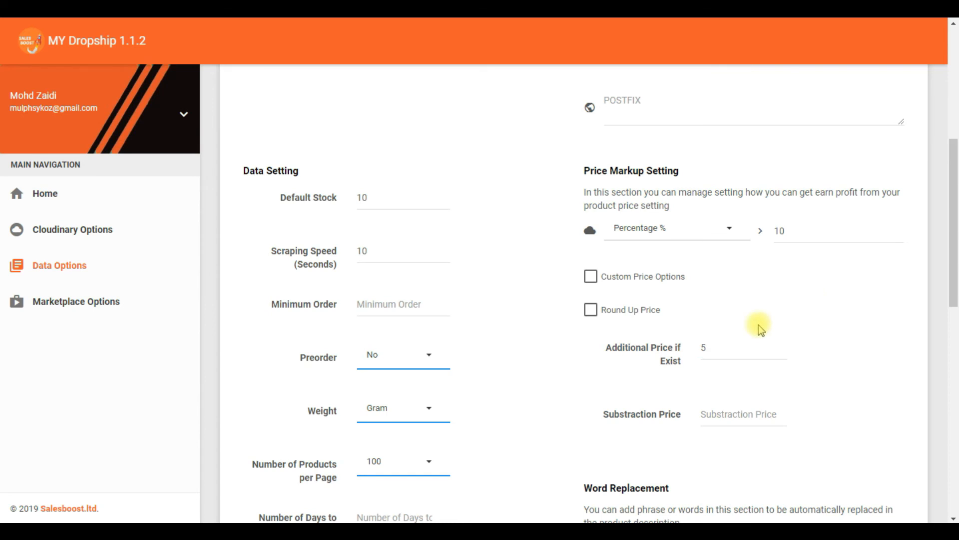
pyautogui.click(722, 345)
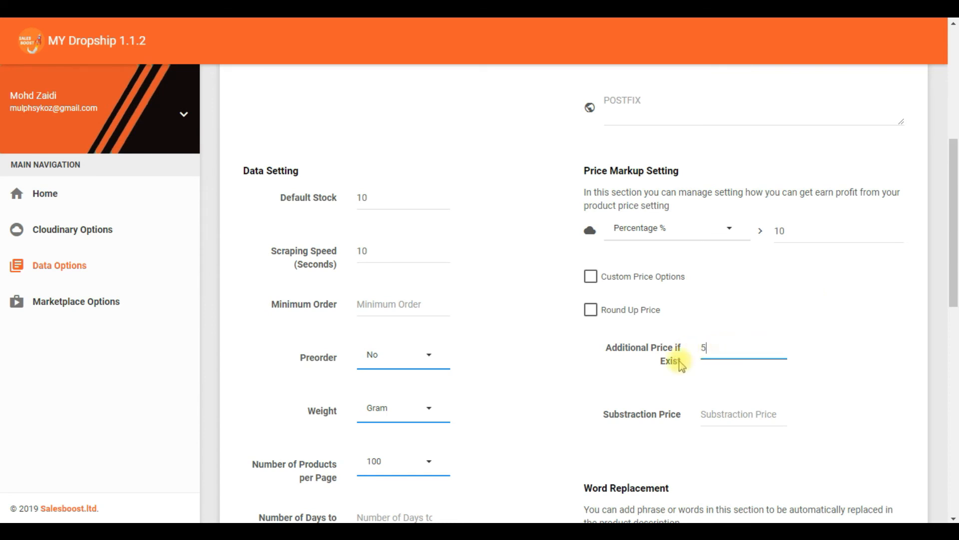
pyautogui.click(658, 359)
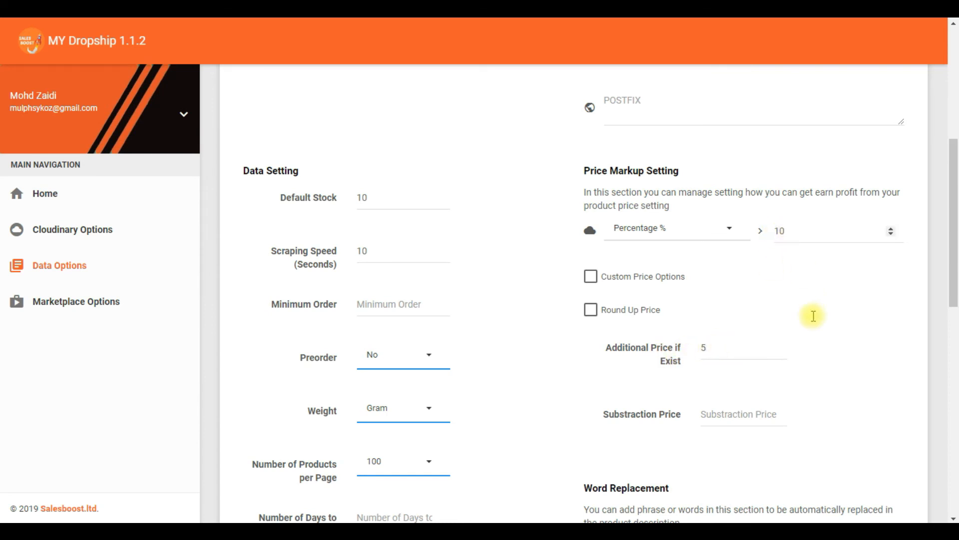
pyautogui.click(697, 350)
pyautogui.click(792, 231)
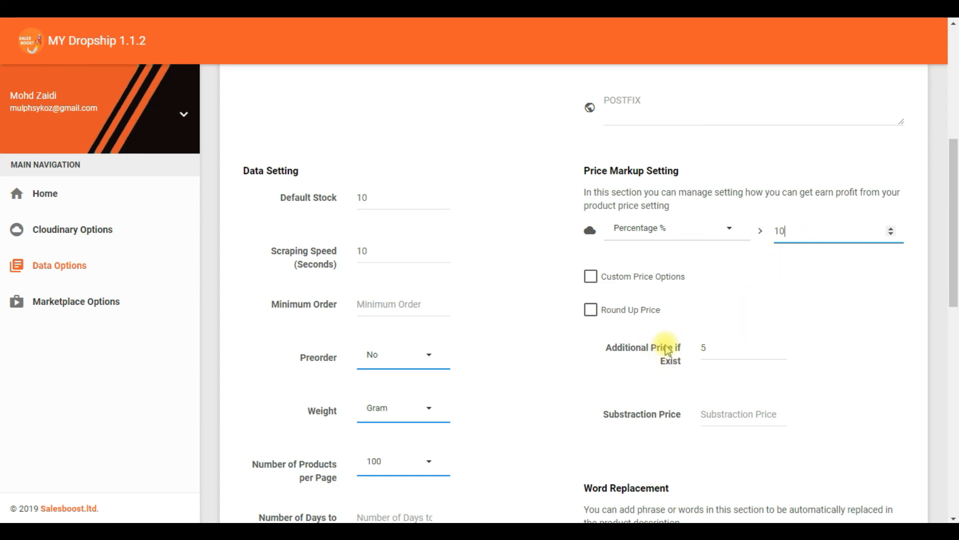
pyautogui.moveTo(775, 231)
pyautogui.mouseDown()
pyautogui.moveTo(800, 232)
pyautogui.moveTo(771, 227)
pyautogui.mouseUp()
pyautogui.click(787, 226)
pyautogui.click(804, 236)
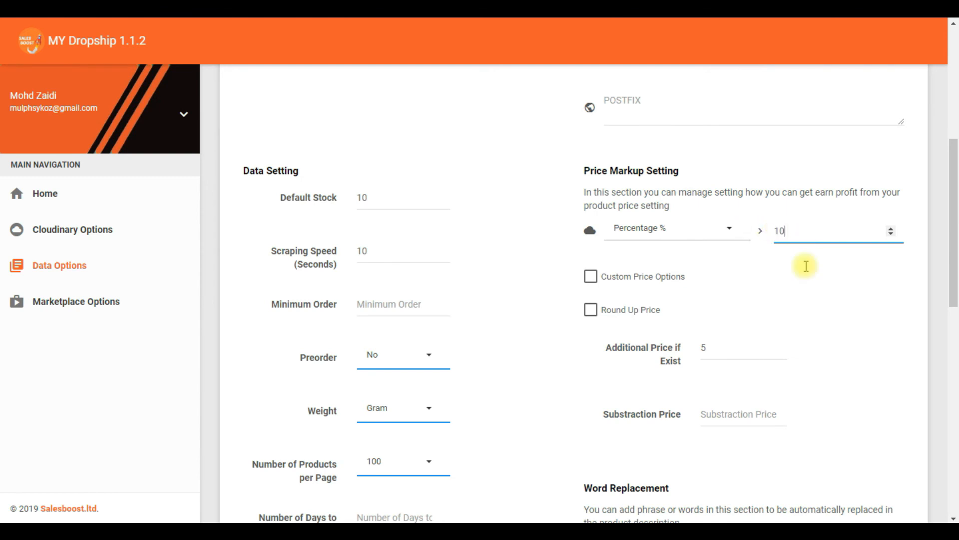
# Clear the additional fee under Additional Price if Exist
pyautogui.click(807, 293)
pyautogui.scroll(-3, 791, 291)
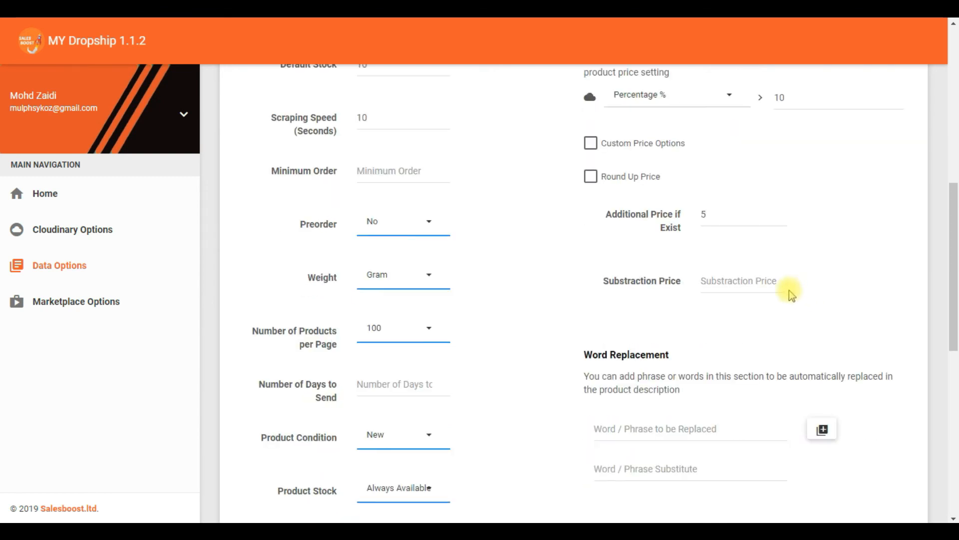
pyautogui.click(716, 218)
pyautogui.moveTo(712, 216); pyautogui.dragTo(697, 218)
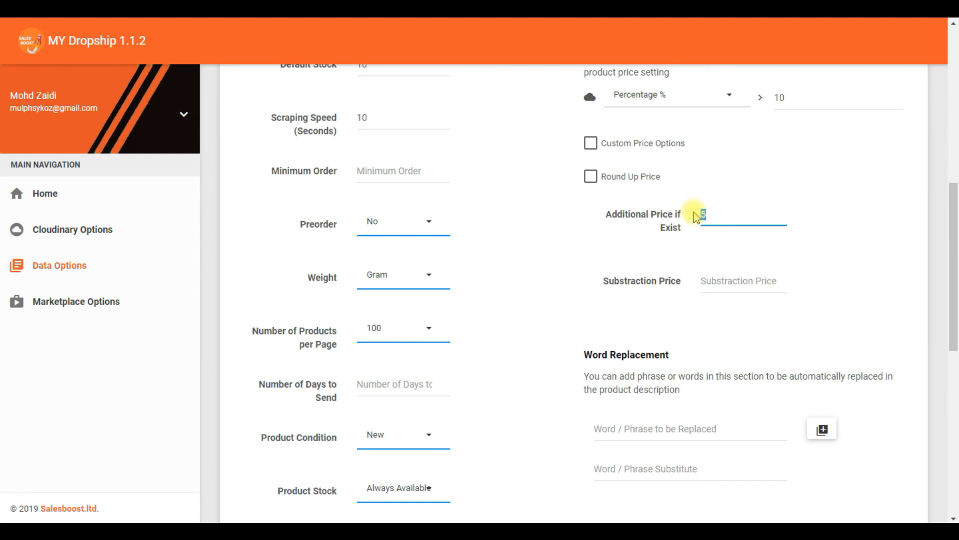
pyautogui.press('BackSpace')
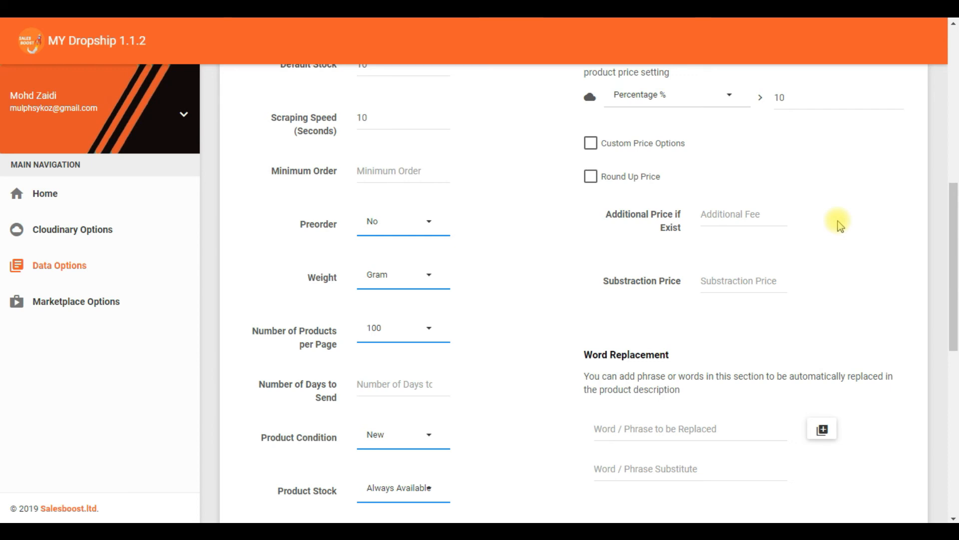
# Try a Substraction Price of 1 and clear the value again
pyautogui.click(804, 97)
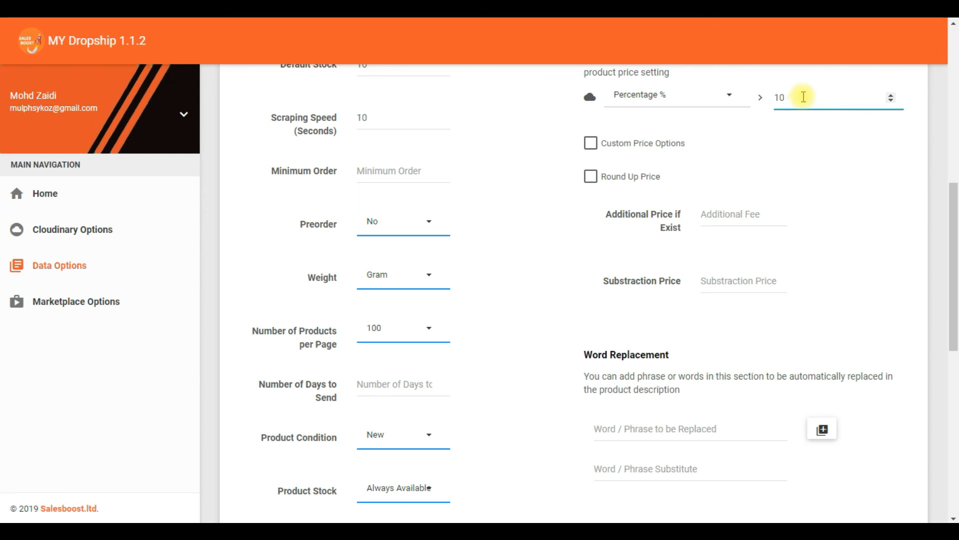
pyautogui.click(733, 220)
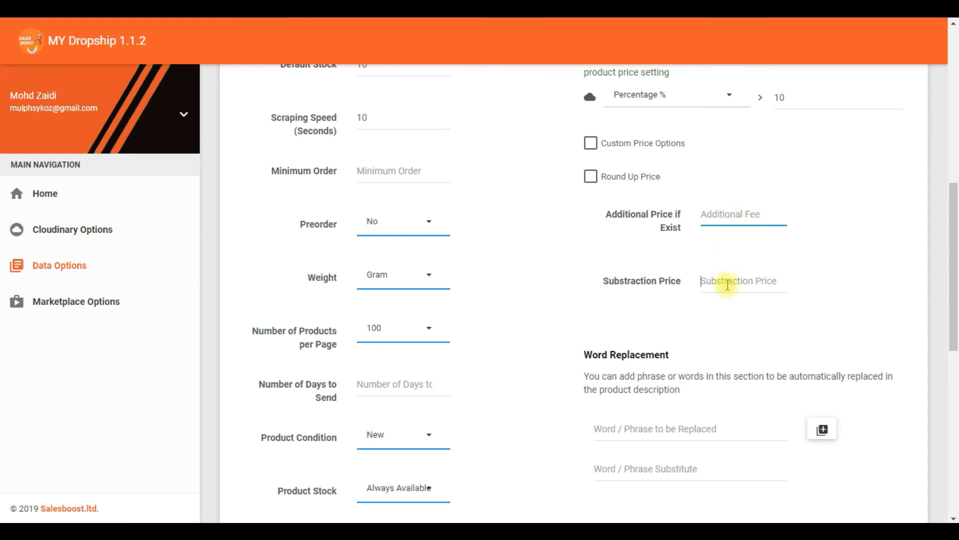
pyautogui.click(719, 215)
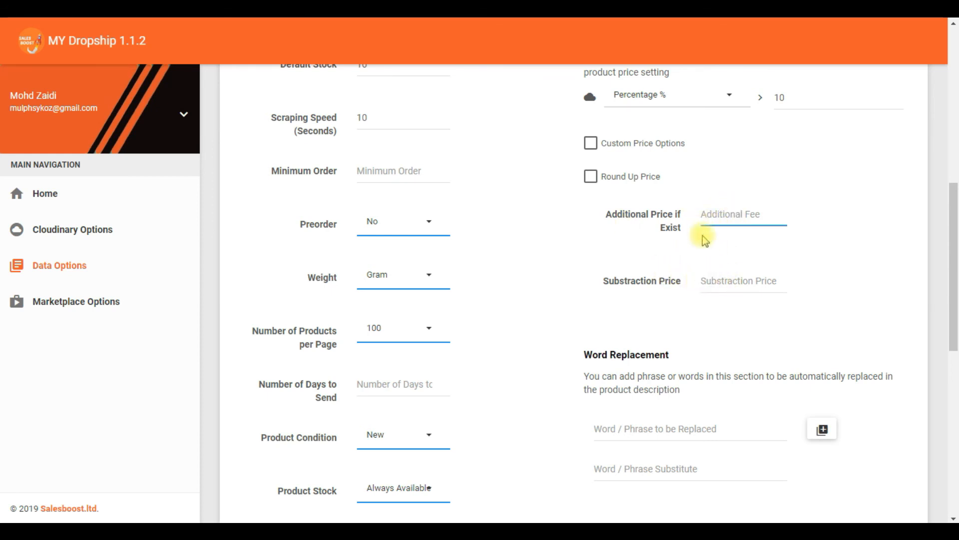
pyautogui.click(714, 283)
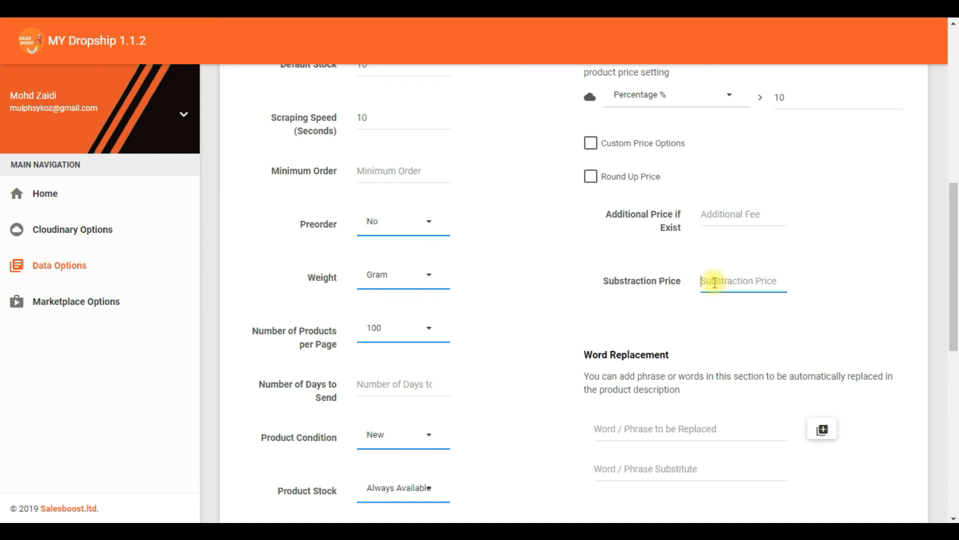
pyautogui.click(795, 99)
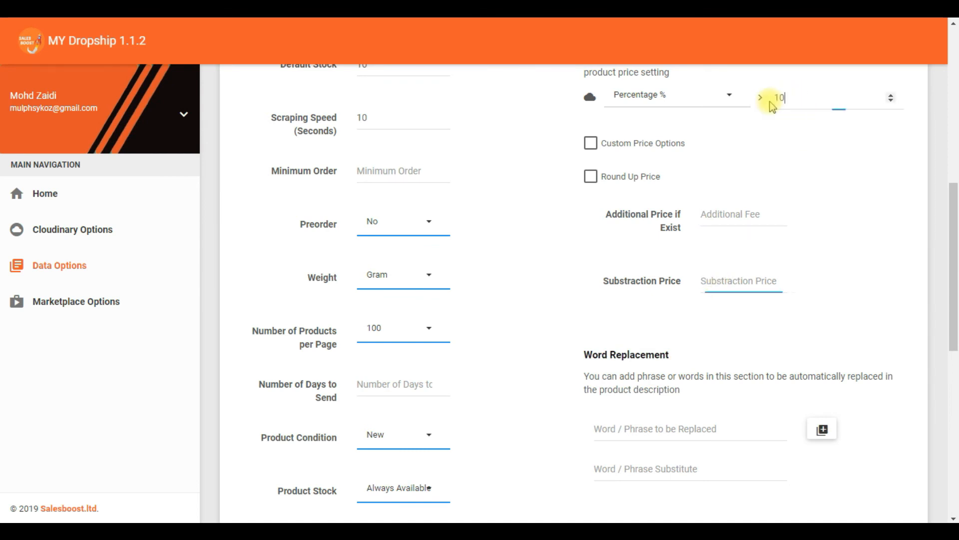
pyautogui.click(724, 282)
pyautogui.write('1')
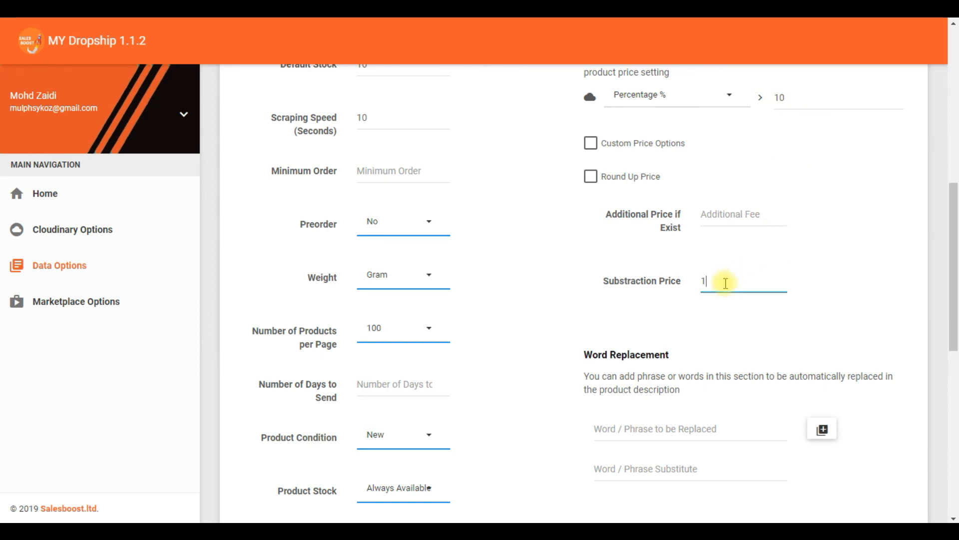
pyautogui.click(640, 300)
pyautogui.doubleClick(702, 282)
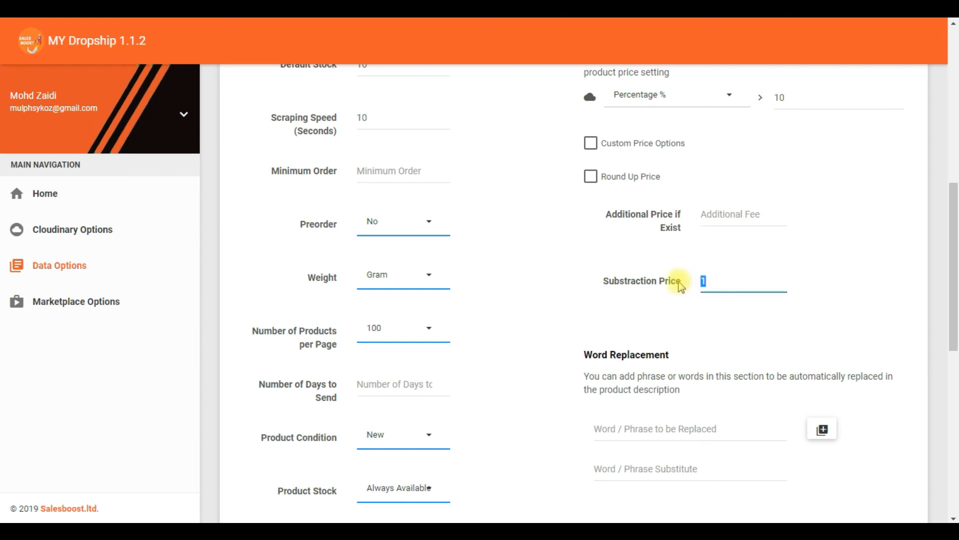
pyautogui.press('BackSpace')
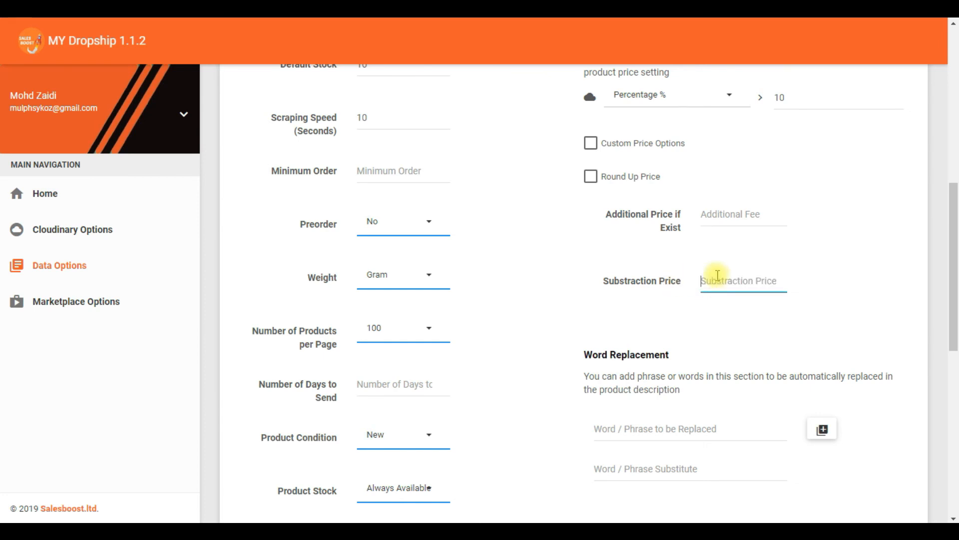
# Compare the Additional Price if Exist and Substraction Price settings
pyautogui.click(646, 314)
pyautogui.moveTo(614, 281); pyautogui.dragTo(701, 291)
pyautogui.click(646, 310)
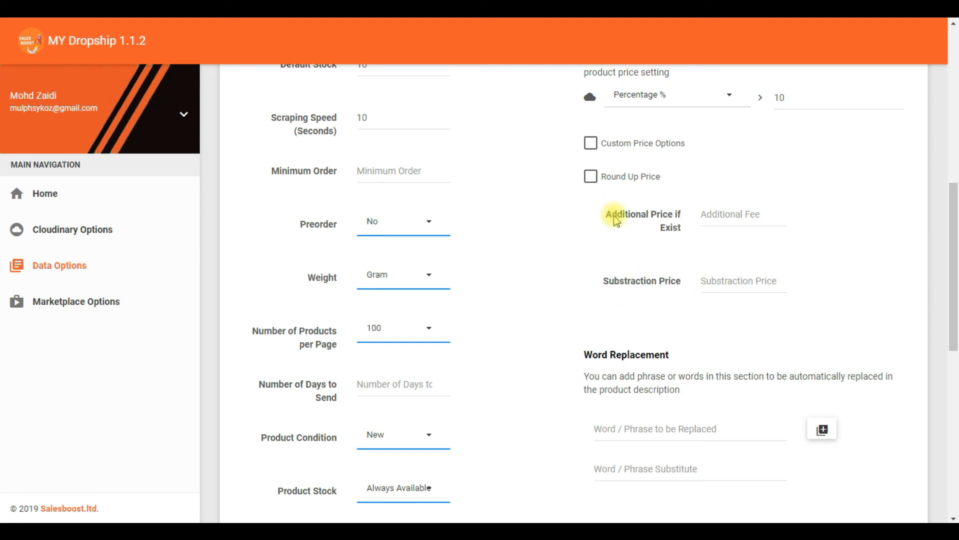
pyautogui.moveTo(608, 212); pyautogui.dragTo(697, 223)
pyautogui.click(654, 251)
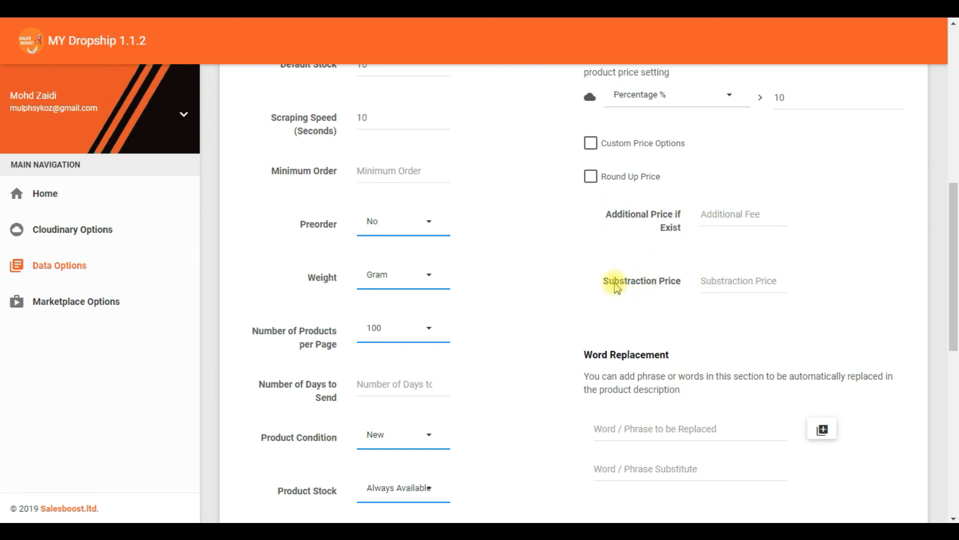
pyautogui.moveTo(617, 287); pyautogui.dragTo(664, 310)
pyautogui.click(663, 312)
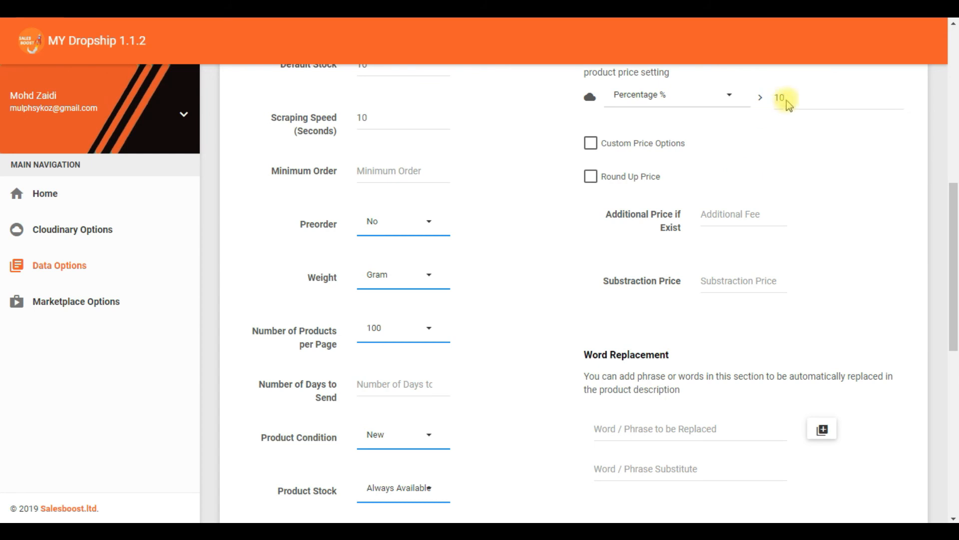
# Check the Word Replacement section and examine the first listed product's description for replaceable phrases such as "Send a small gift"
pyautogui.scroll(-3, 636, 321)
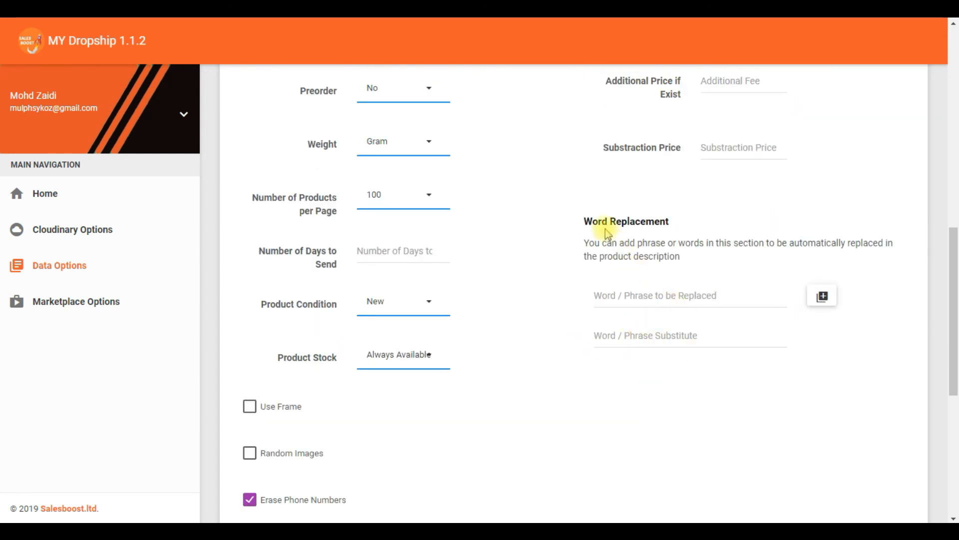
pyautogui.moveTo(595, 219); pyautogui.dragTo(699, 221)
pyautogui.click(699, 221)
pyautogui.click(694, 295)
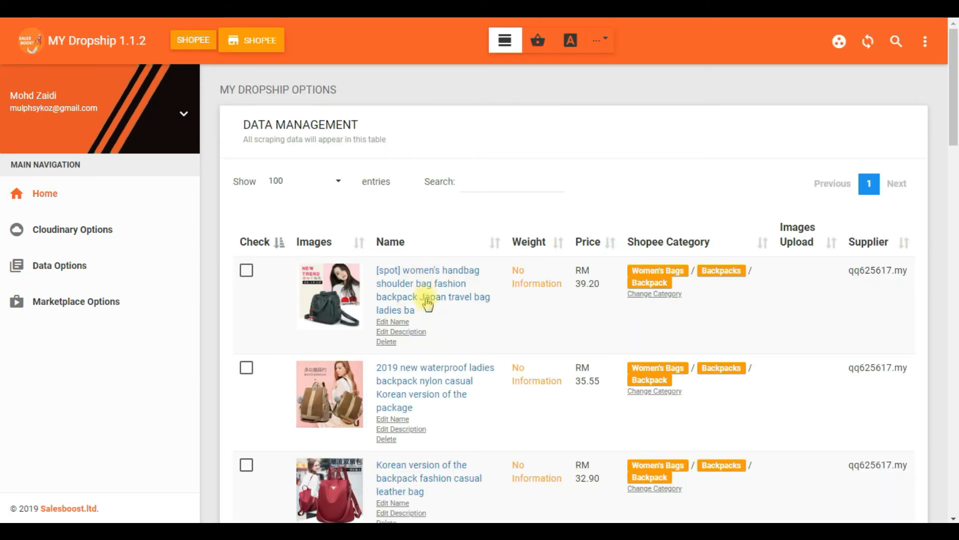
pyautogui.click(399, 332)
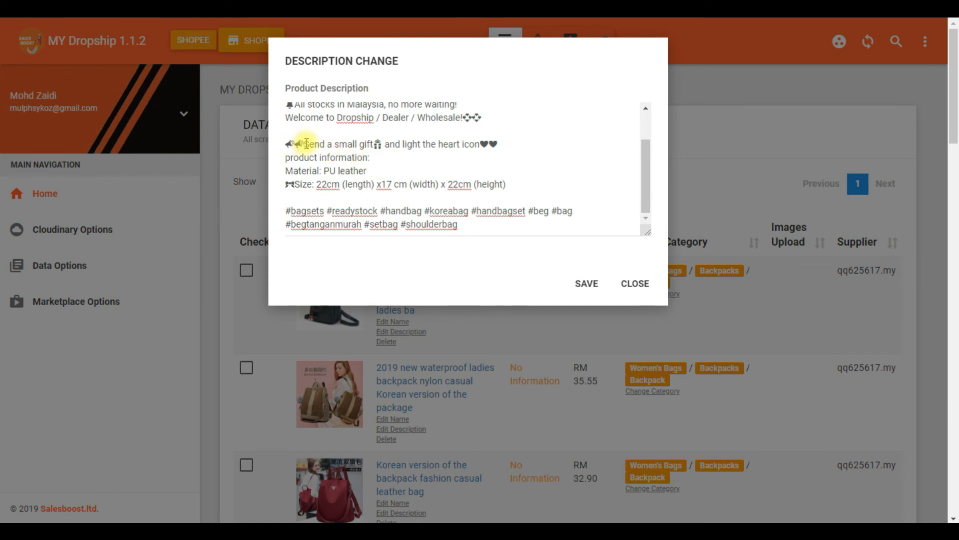
pyautogui.moveTo(306, 143); pyautogui.dragTo(371, 145)
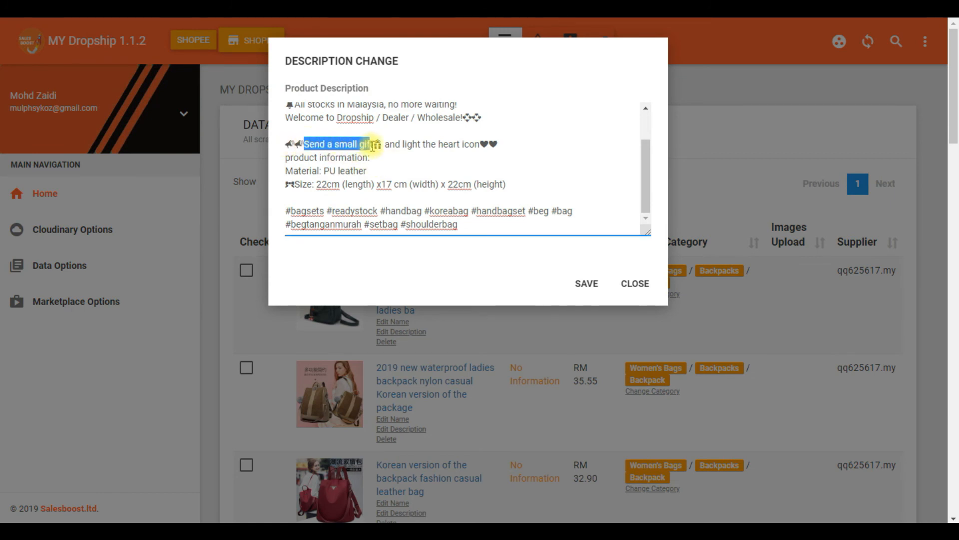
pyautogui.click(374, 145)
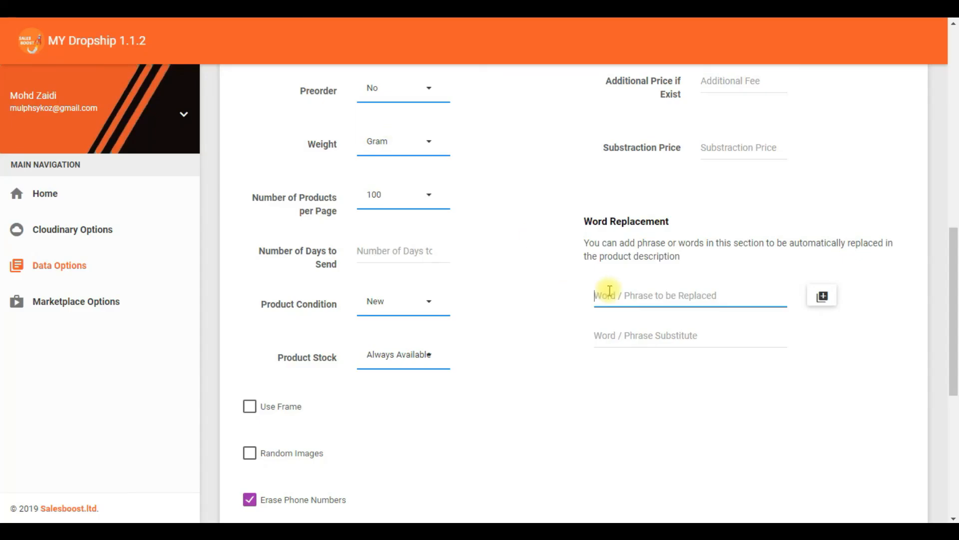
# Add a word replacement rule that substitutes "Kedai saya" with "Kedai kami" in product descriptions
pyautogui.click(632, 336)
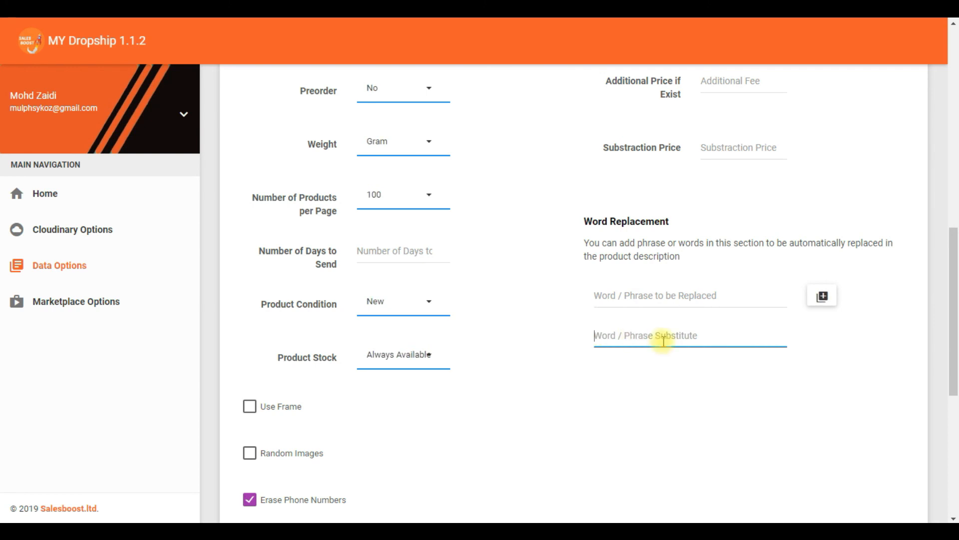
pyautogui.click(663, 296)
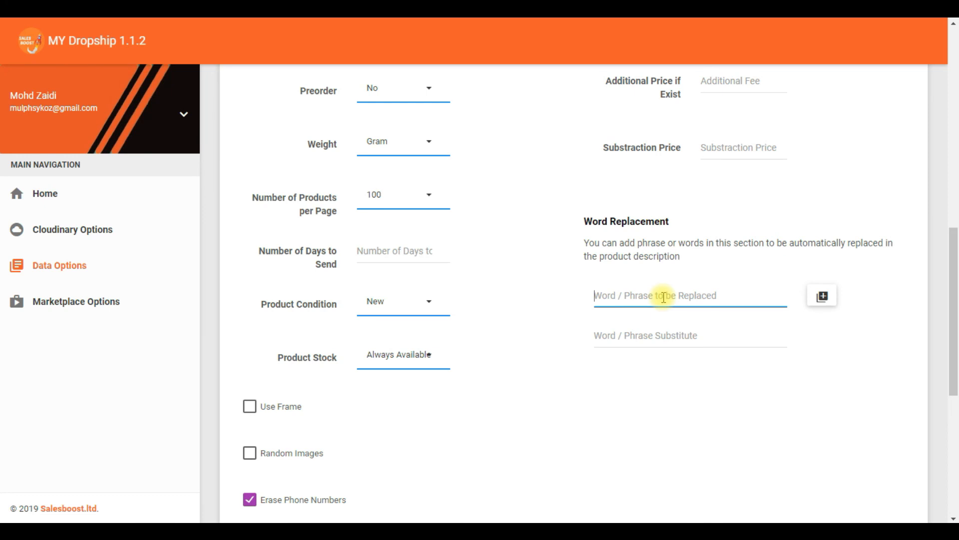
pyautogui.write('KEdai saya')
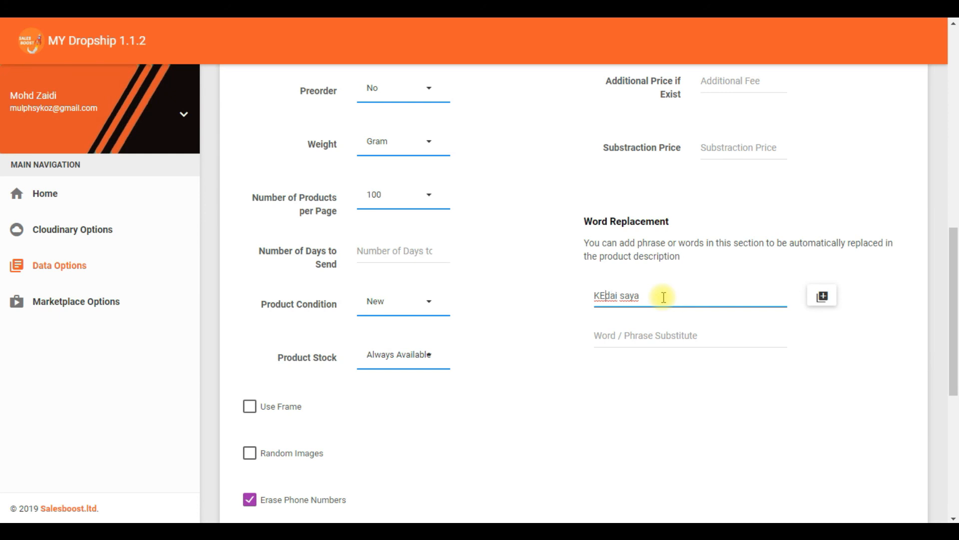
pyautogui.press('BackSpace')
pyautogui.write('e')
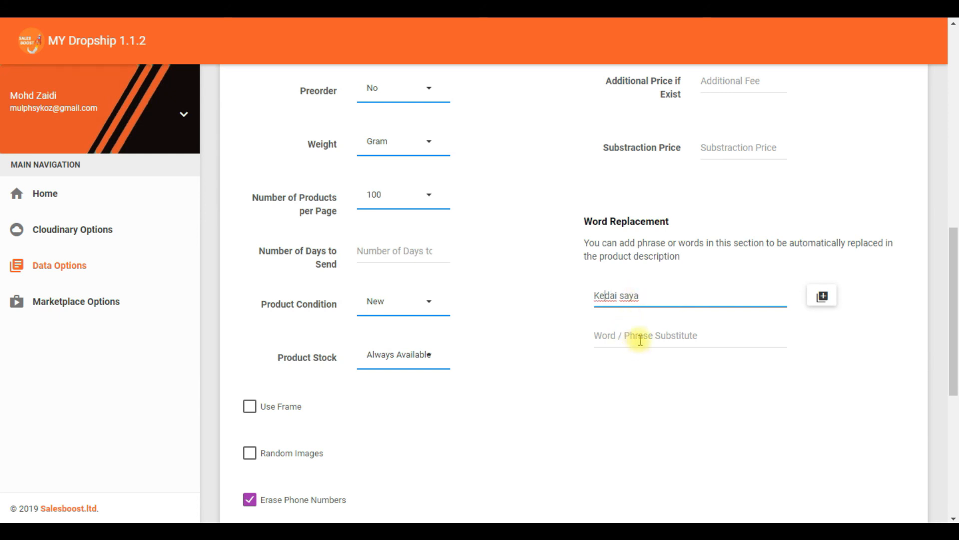
pyautogui.click(640, 336)
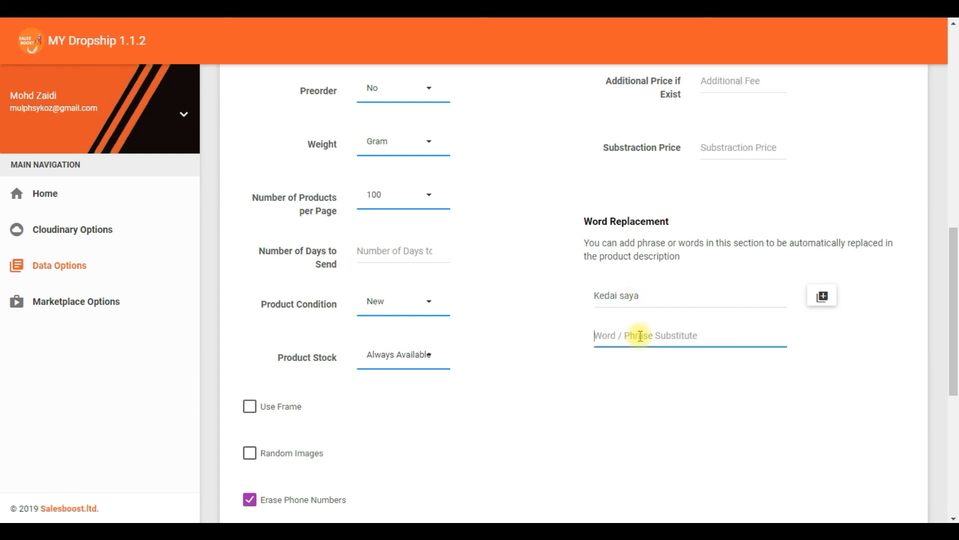
pyautogui.write('Kedai kami')
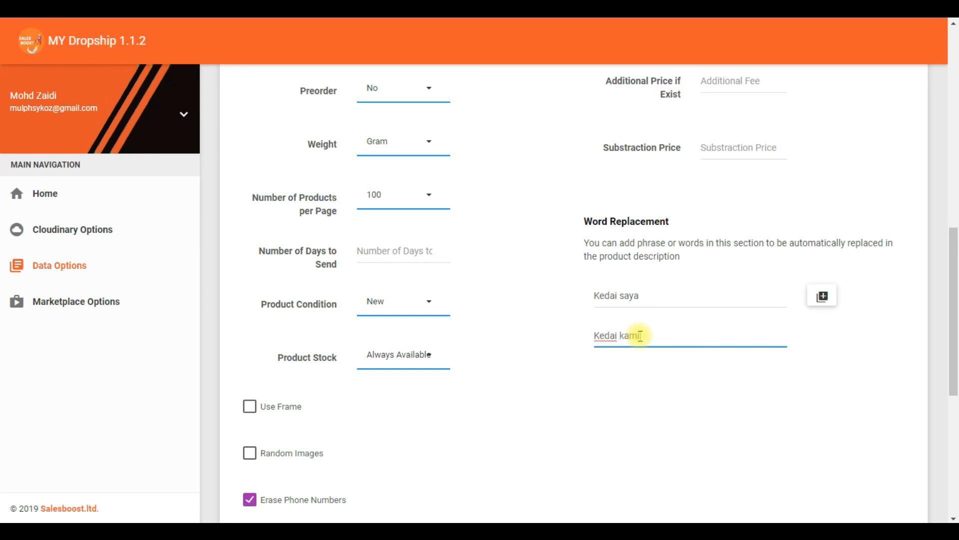
pyautogui.press('Return')
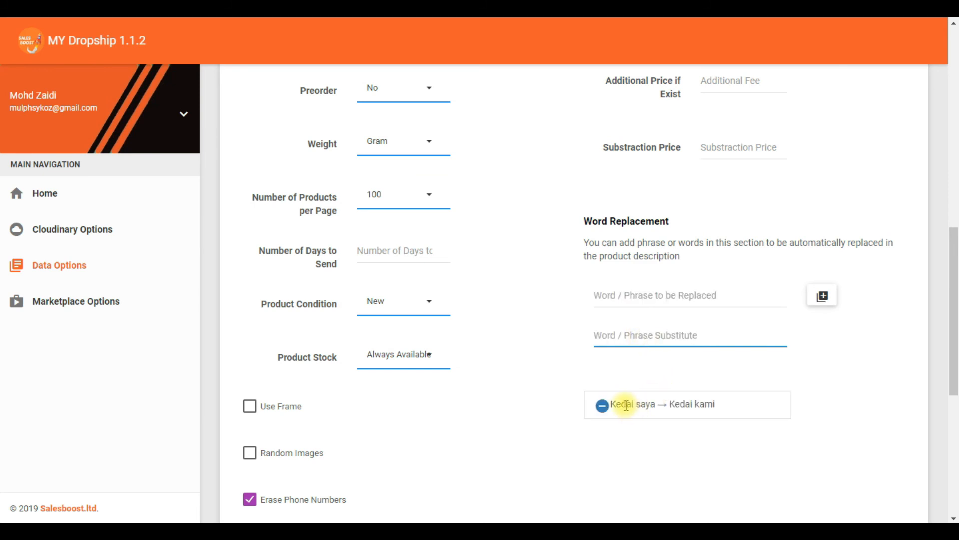
# Review the new word replacement rule and all the data options through to the end of the page
pyautogui.moveTo(616, 404); pyautogui.dragTo(718, 403)
pyautogui.click(680, 401)
pyautogui.click(724, 430)
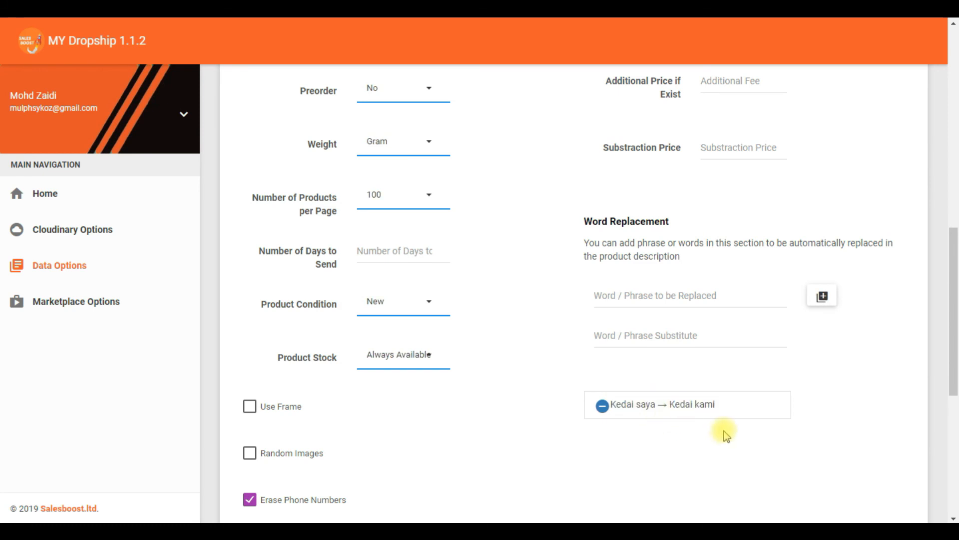
pyautogui.scroll(-7, 661, 318)
pyautogui.scroll(13, 661, 319)
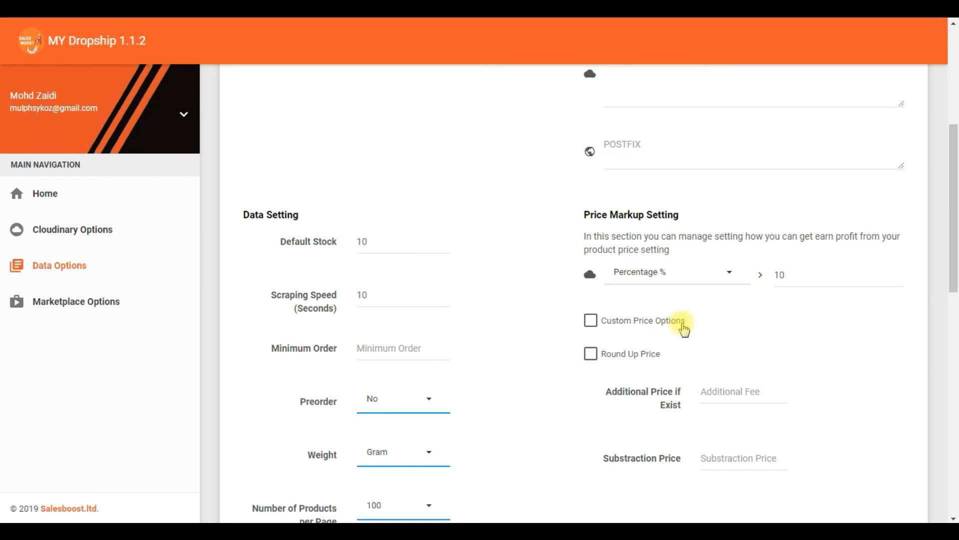
pyautogui.scroll(5, 684, 325)
pyautogui.scroll(-14, 713, 321)
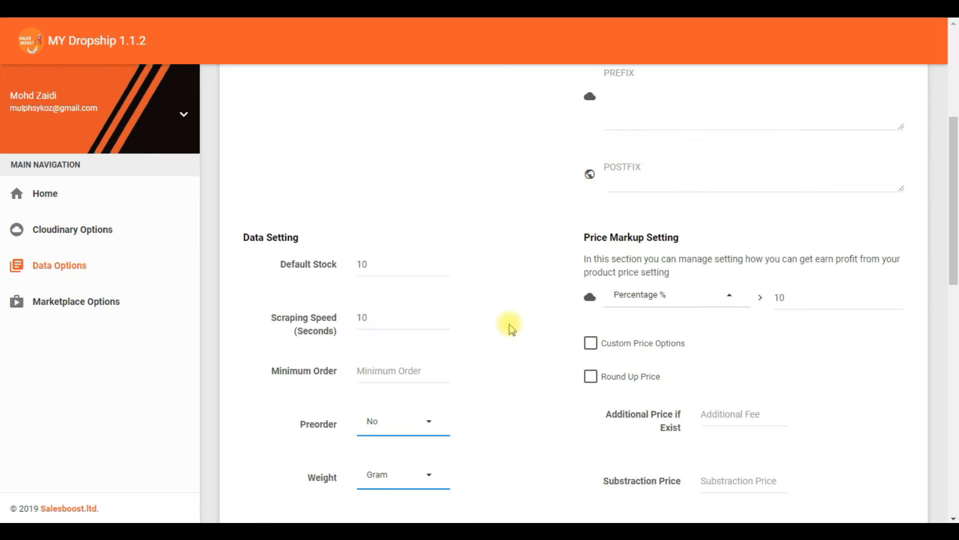
pyautogui.scroll(-3, 697, 346)
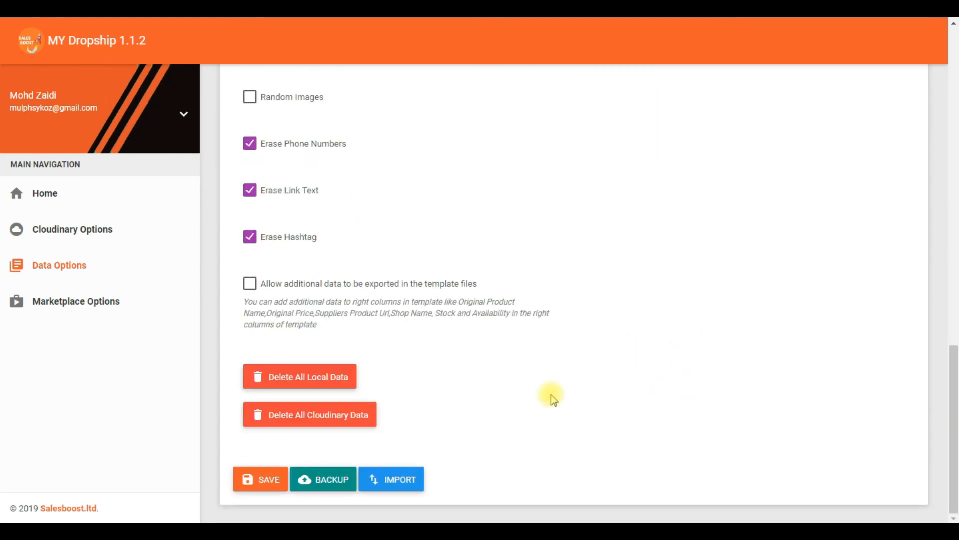
pyautogui.scroll(8, 530, 353)
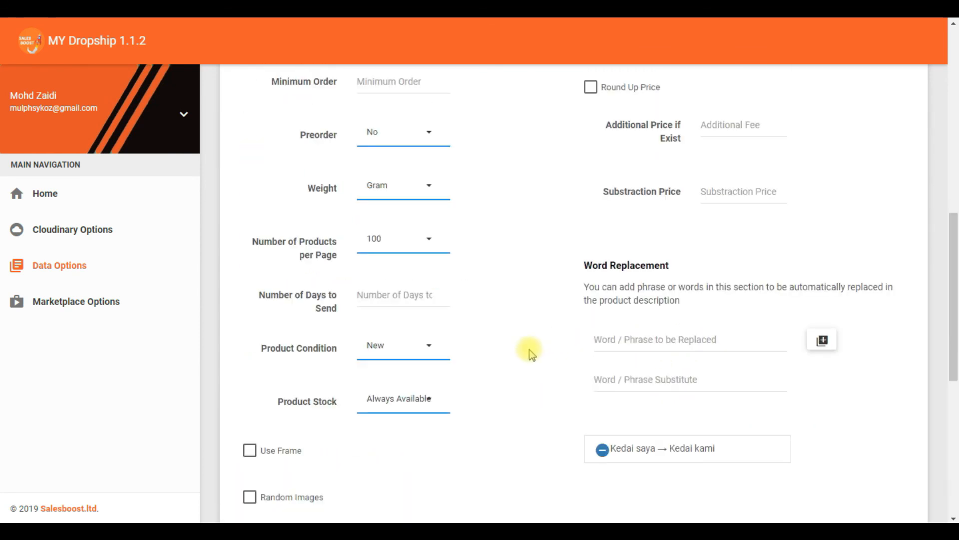
pyautogui.scroll(-8, 529, 352)
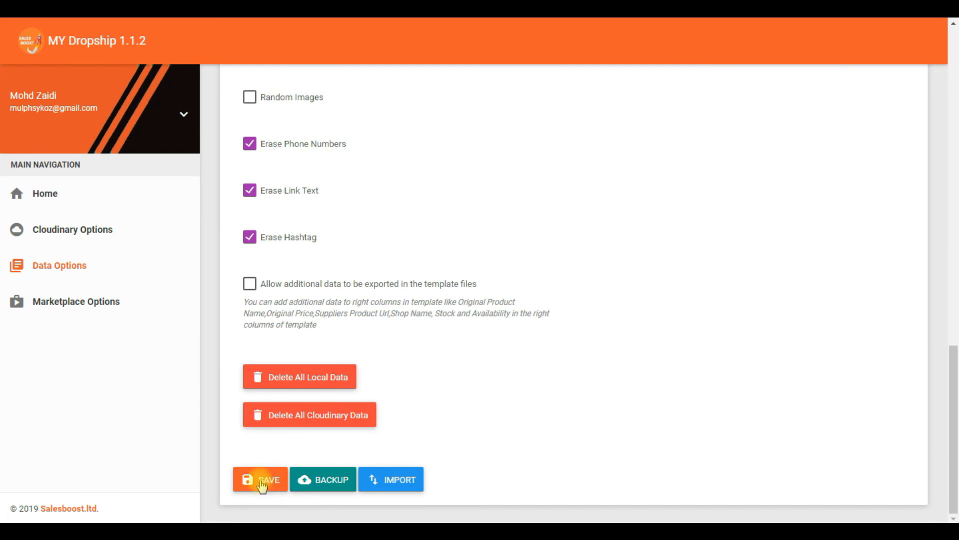
# Save the data options and look over the settings on the whole page
pyautogui.click(259, 481)
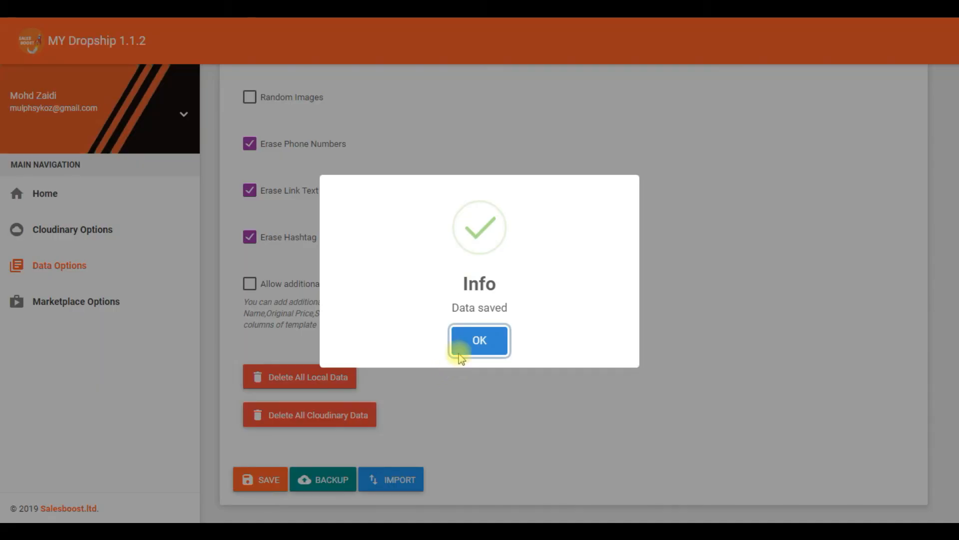
pyautogui.click(475, 341)
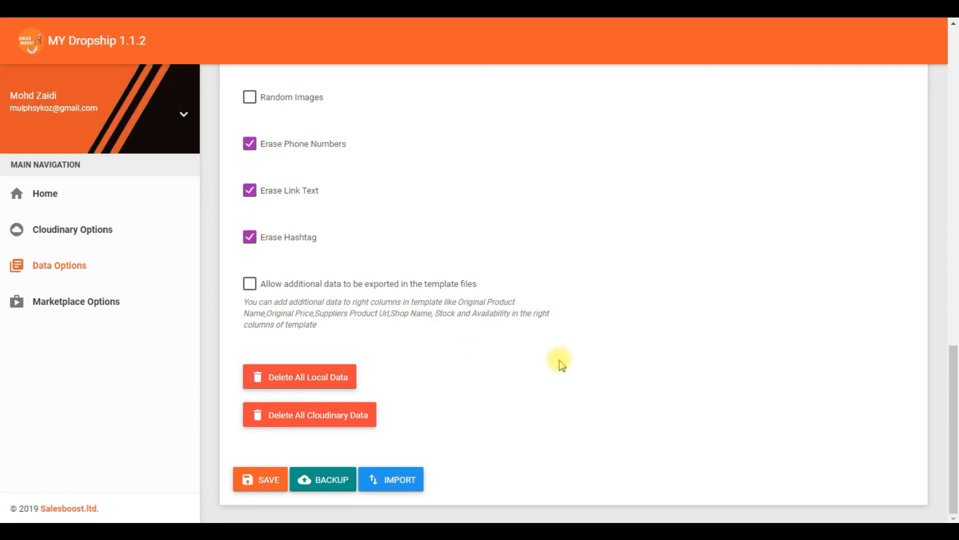
pyautogui.scroll(7, 570, 367)
pyautogui.scroll(10, 574, 374)
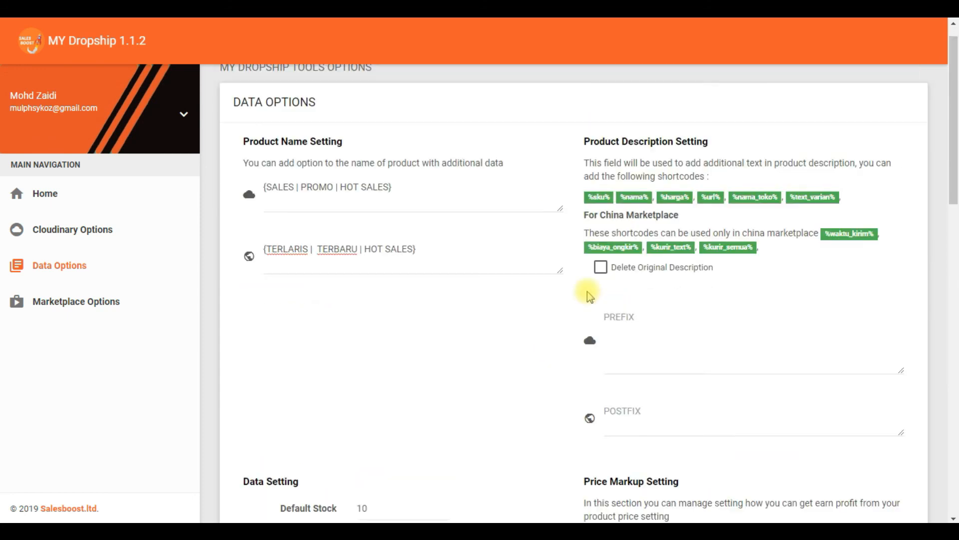
pyautogui.scroll(-15, 570, 355)
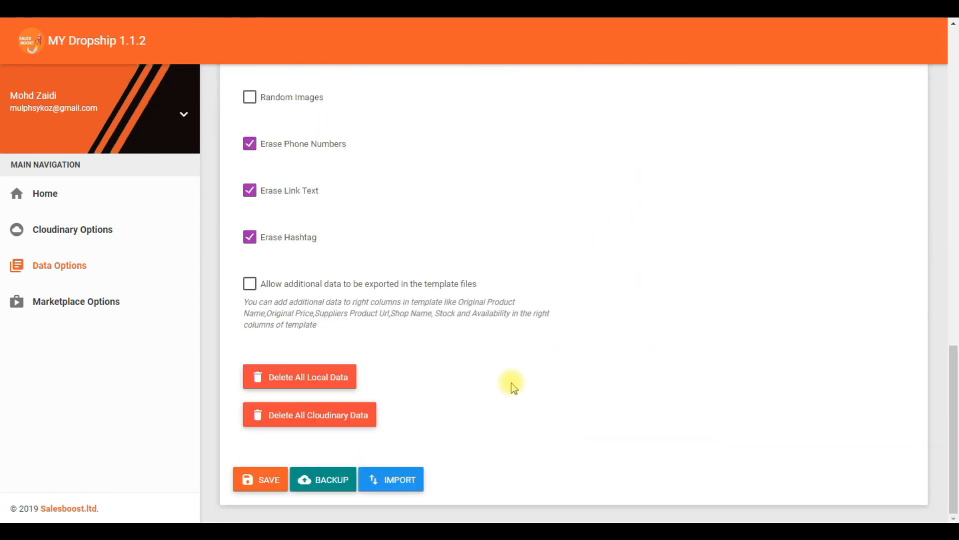
# Start a data backup, view the product list that Data Product refers to, and exclude Data Product from the backup
pyautogui.click(322, 478)
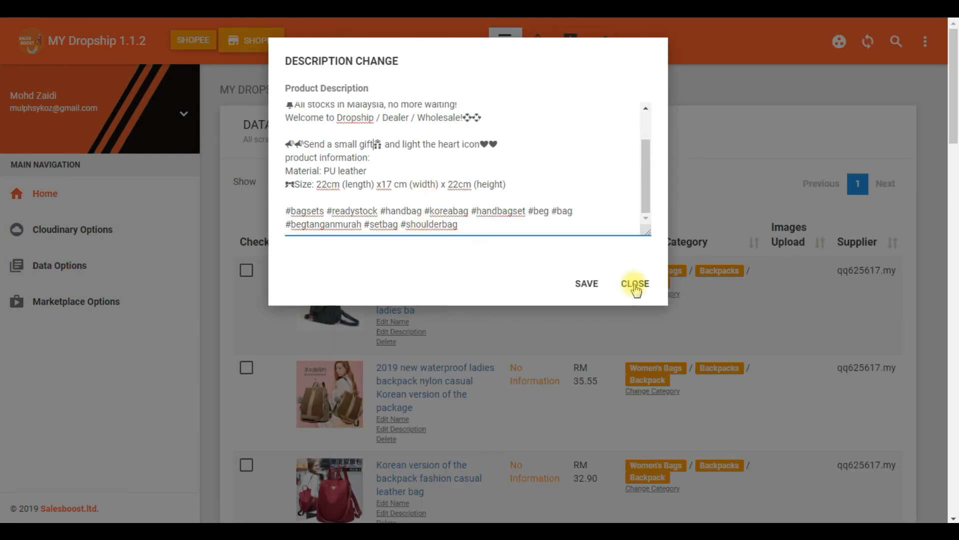
pyautogui.click(634, 285)
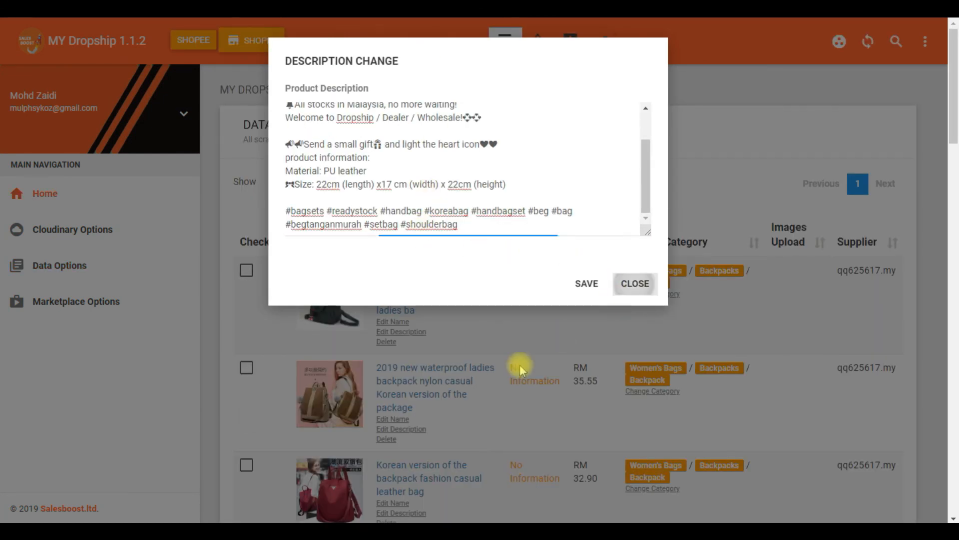
pyautogui.scroll(-5, 336, 320)
pyautogui.scroll(5, 357, 421)
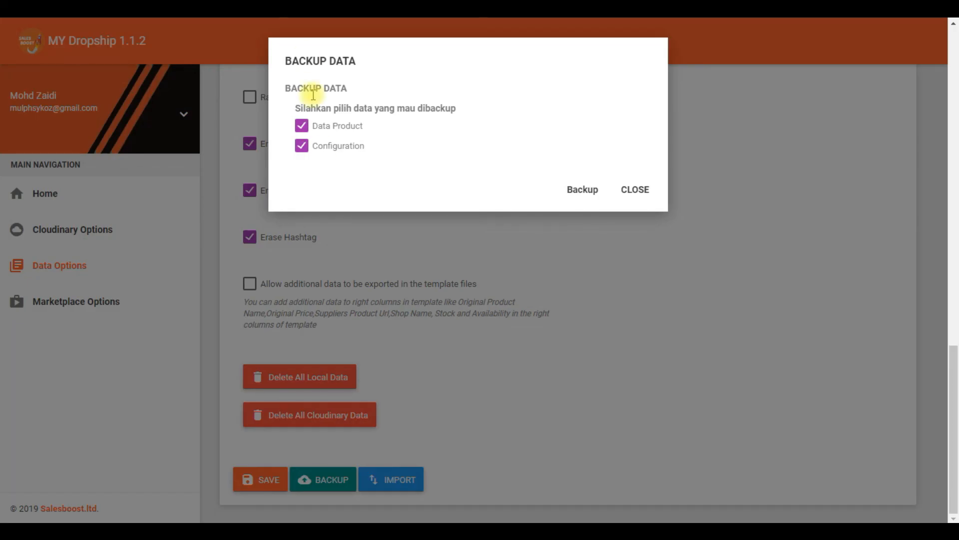
pyautogui.click(302, 125)
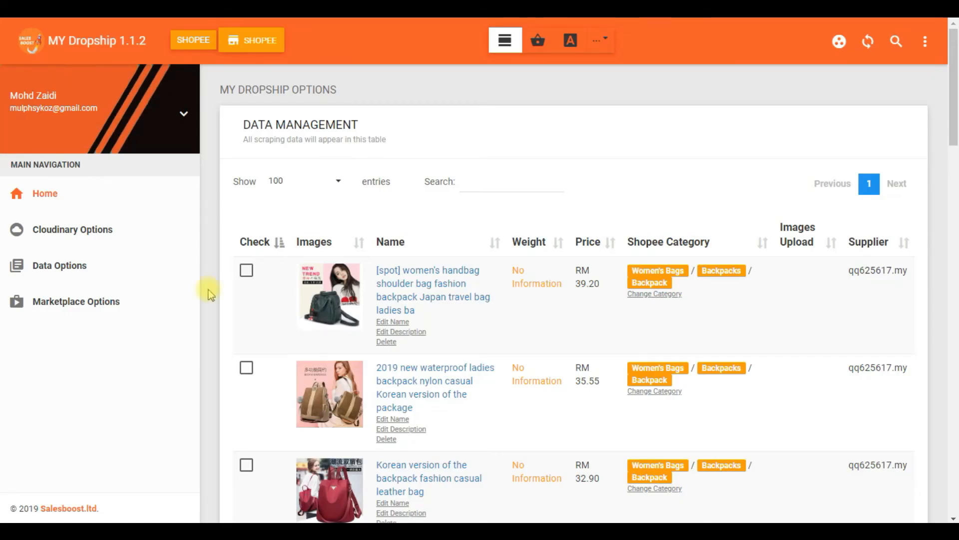
# Examine the Data Options and Cloudinary Options pages to see which settings the Configuration backup refers to
pyautogui.click(75, 267)
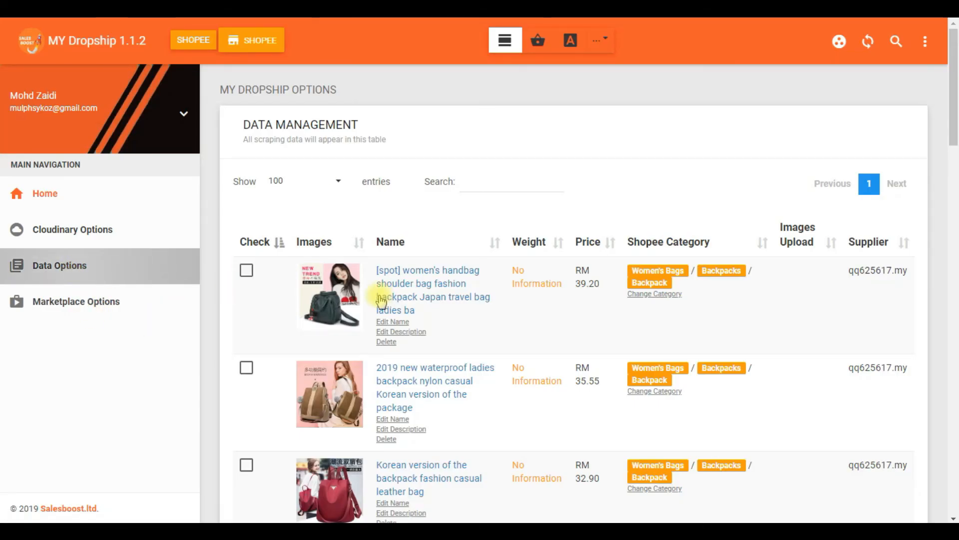
pyautogui.click(156, 264)
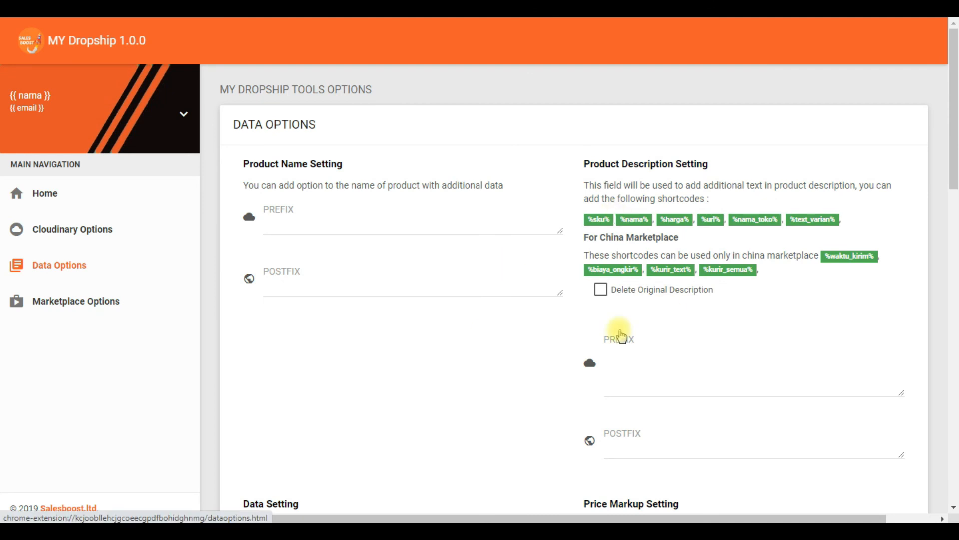
pyautogui.scroll(-5, 492, 363)
pyautogui.scroll(5, 473, 367)
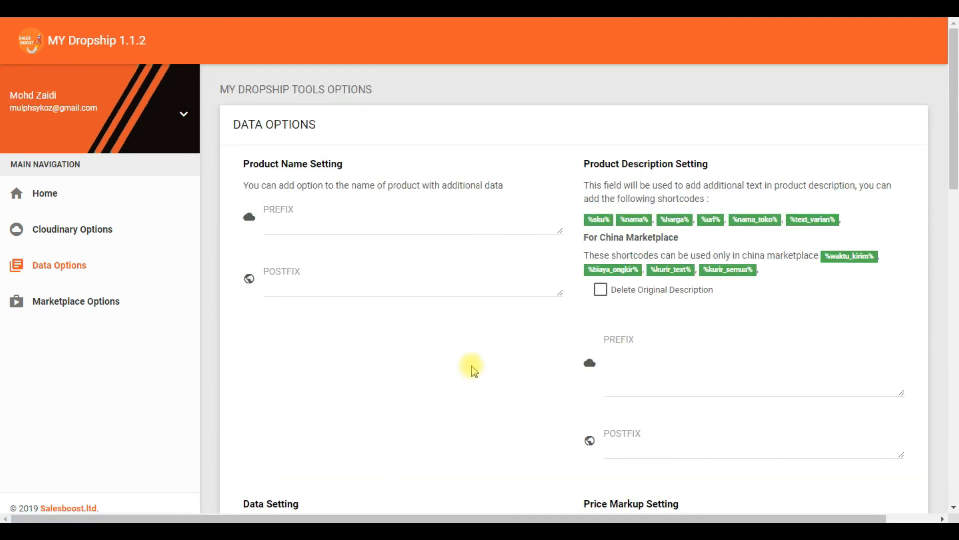
pyautogui.click(100, 235)
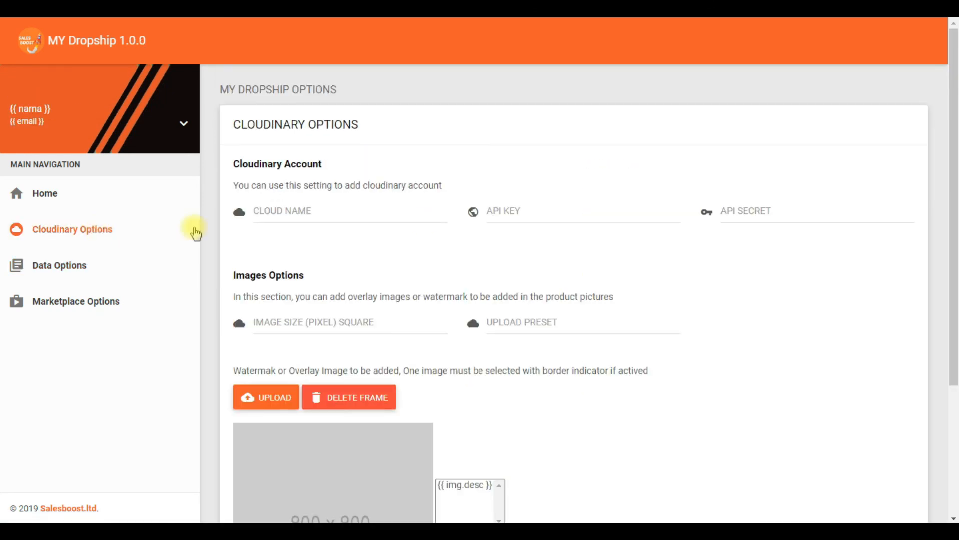
pyautogui.scroll(-3, 349, 272)
pyautogui.scroll(3, 654, 375)
pyautogui.scroll(-3, 452, 382)
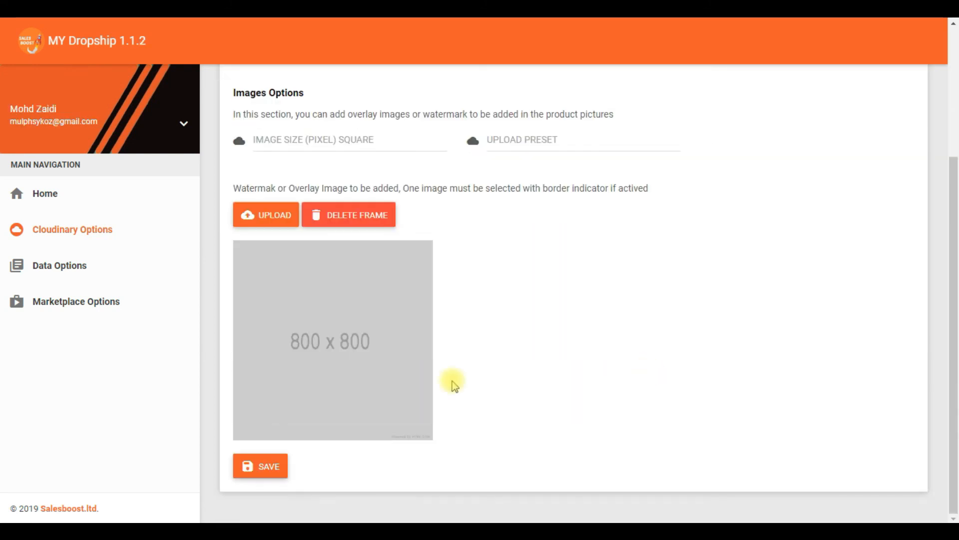
pyautogui.scroll(3, 443, 295)
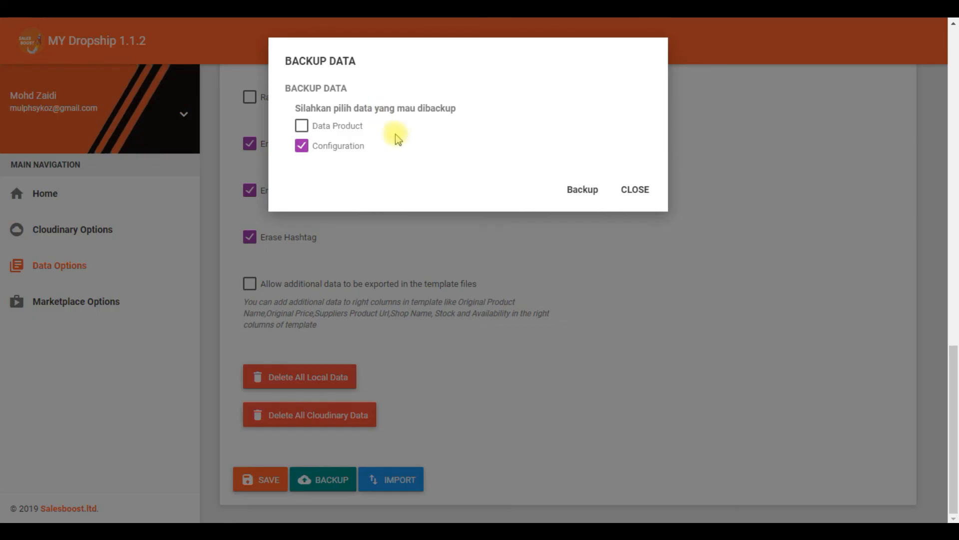
# Back up only the Configuration data to a JSON file and close the backup dialog
pyautogui.click(301, 147)
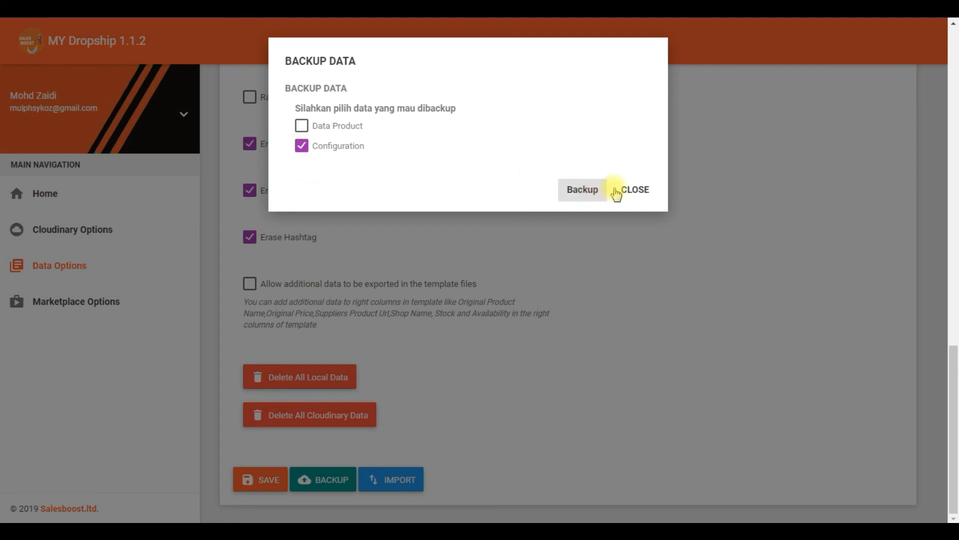
pyautogui.click(583, 190)
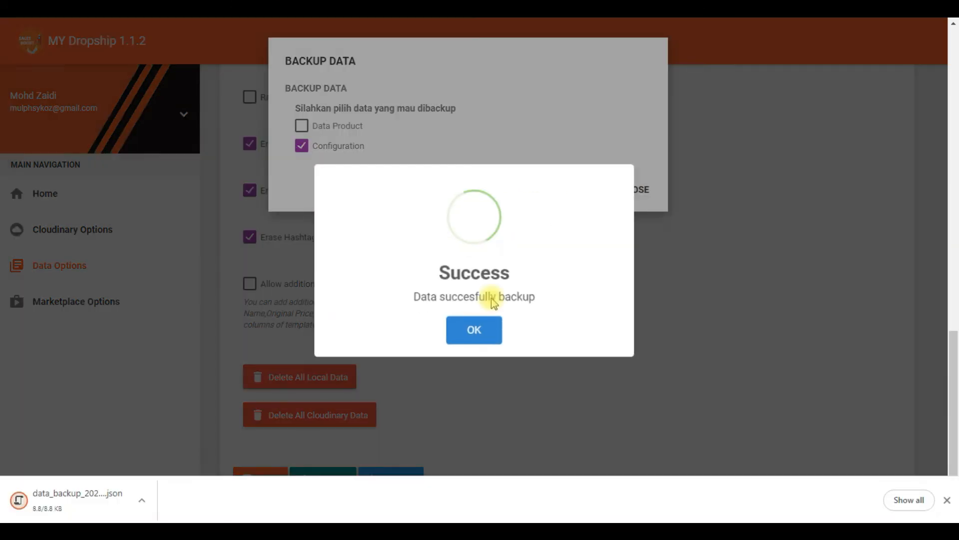
pyautogui.click(470, 332)
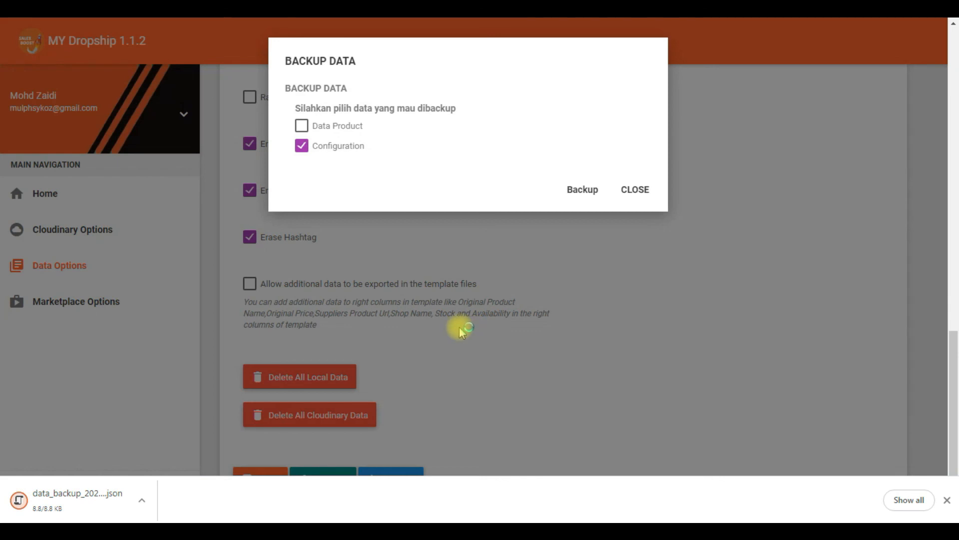
pyautogui.click(633, 191)
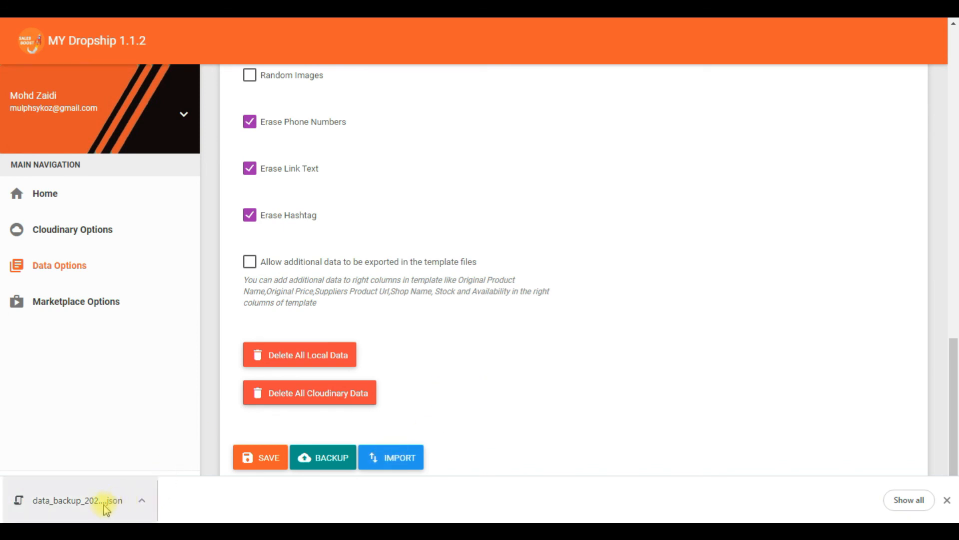
# Import the downloaded data backup JSON file with Configuration included, overwriting the existing data
pyautogui.click(397, 456)
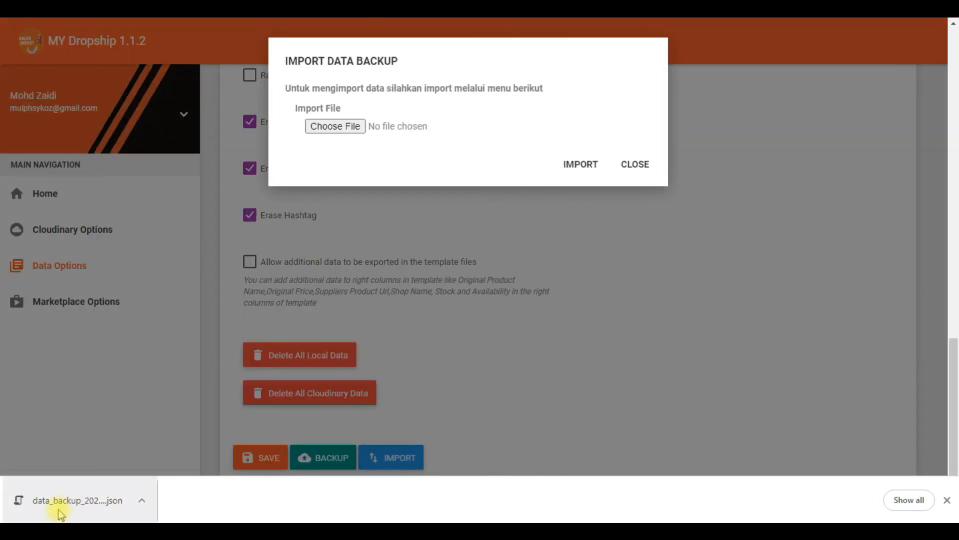
pyautogui.moveTo(60, 508); pyautogui.dragTo(417, 125)
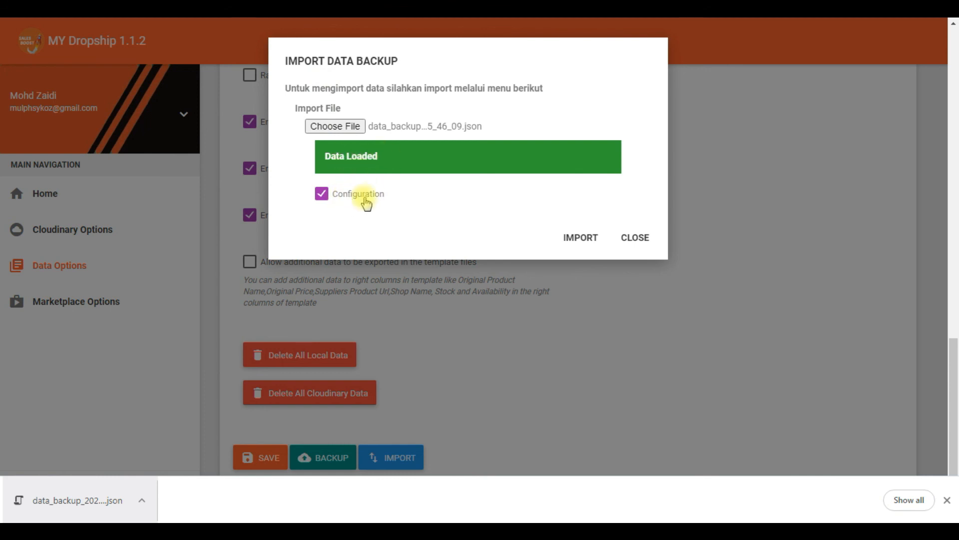
pyautogui.click(581, 237)
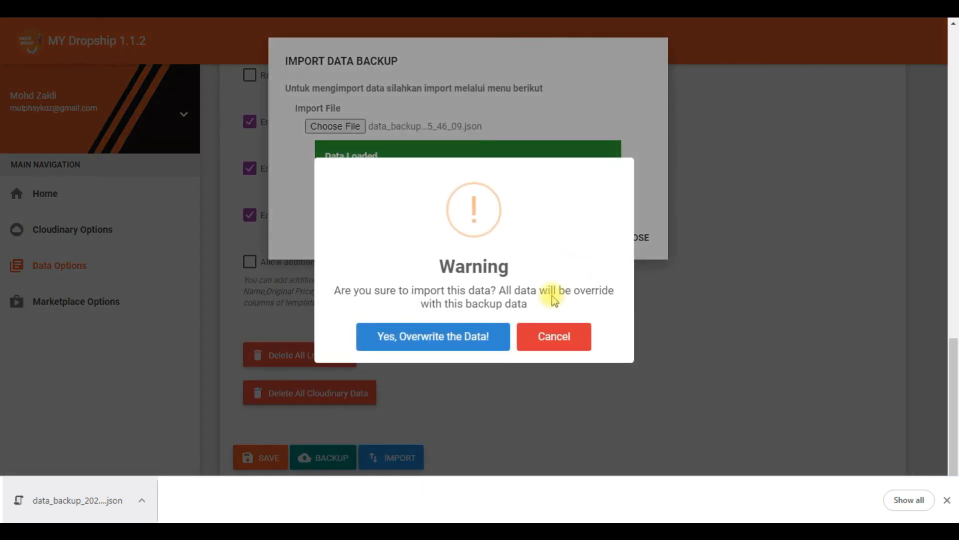
pyautogui.click(466, 334)
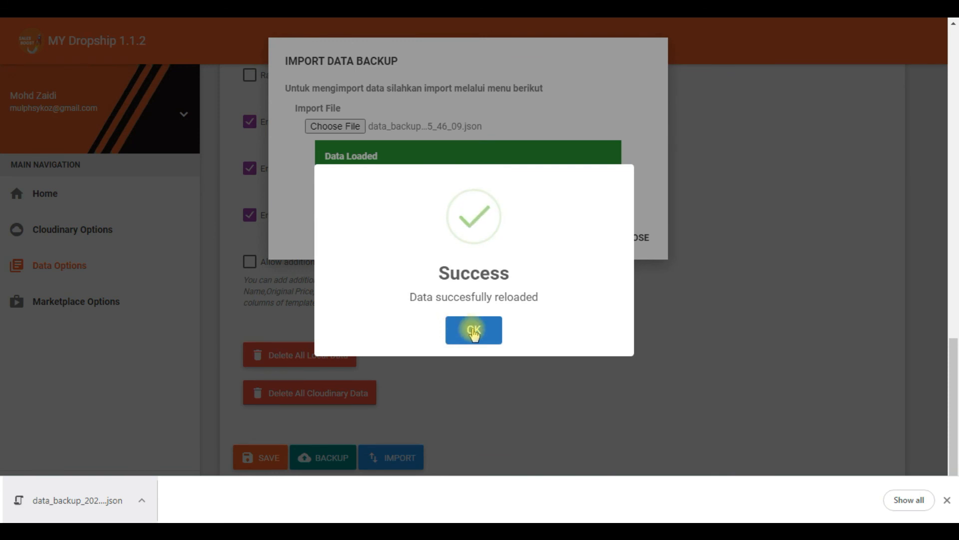
pyautogui.click(473, 330)
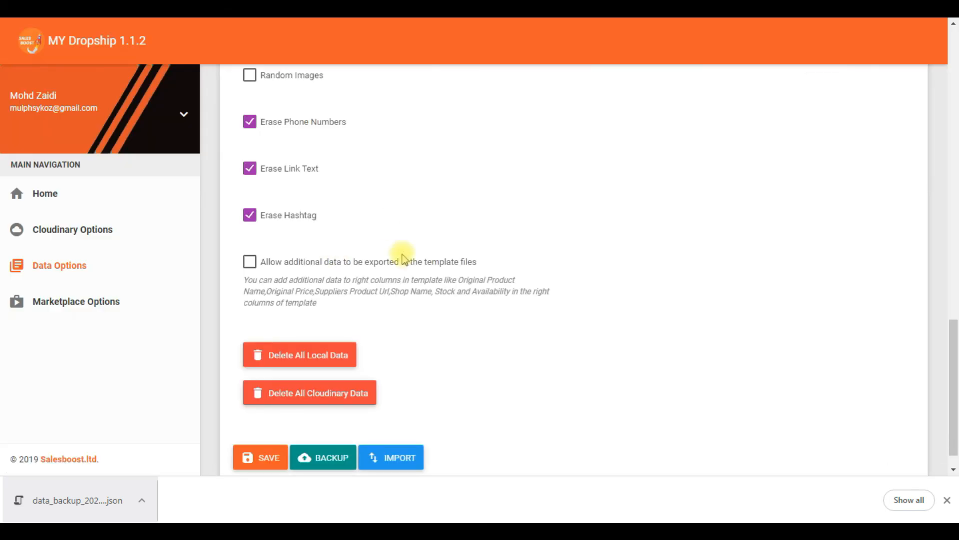
# Dismiss the download notice and review the imported data options, from the product name settings to the word replacement and erase settings
pyautogui.click(946, 500)
pyautogui.scroll(15, 533, 452)
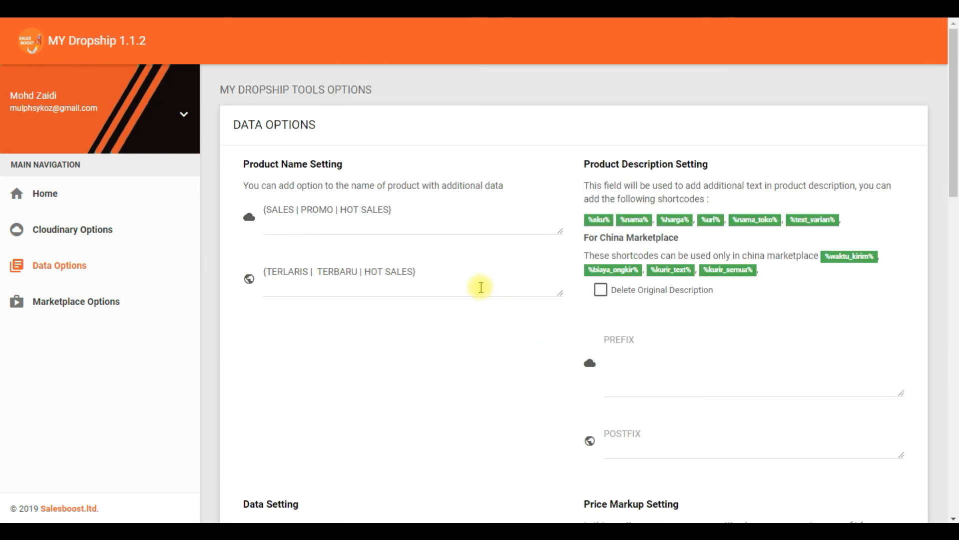
pyautogui.click(452, 270)
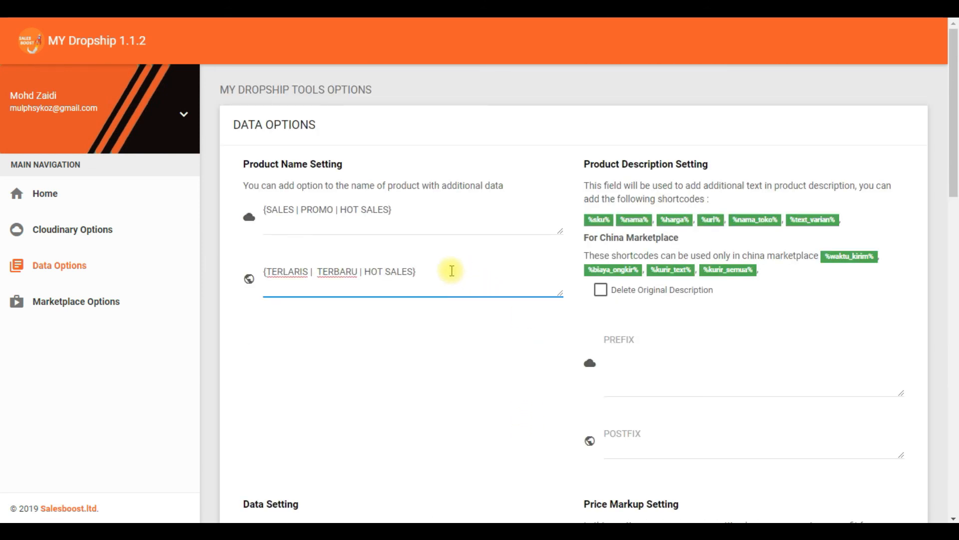
pyautogui.scroll(-15, 574, 262)
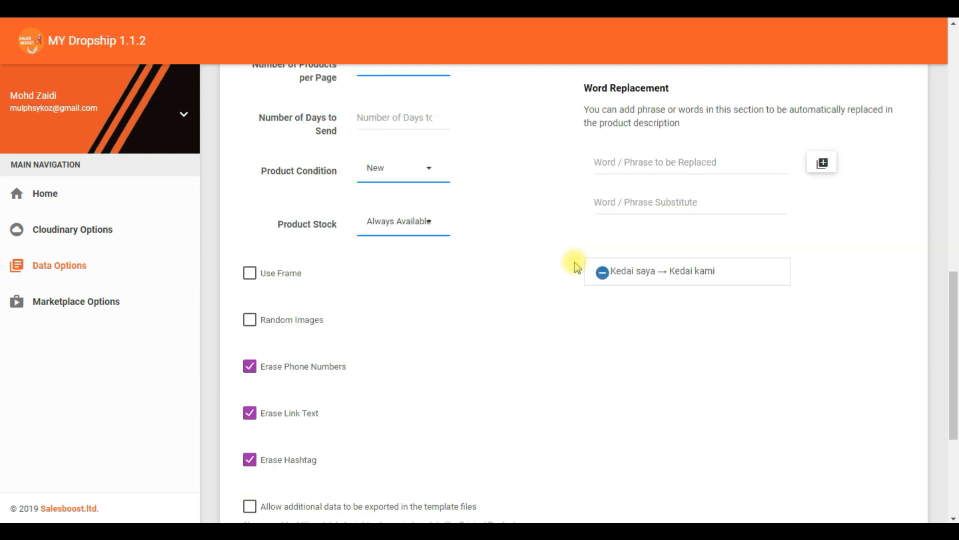
pyautogui.scroll(12, 580, 298)
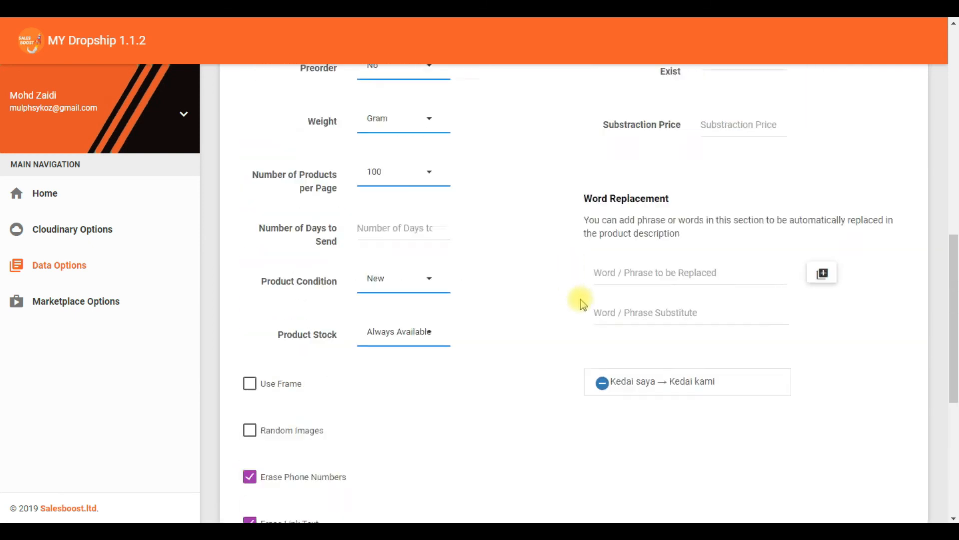
pyautogui.scroll(3, 582, 304)
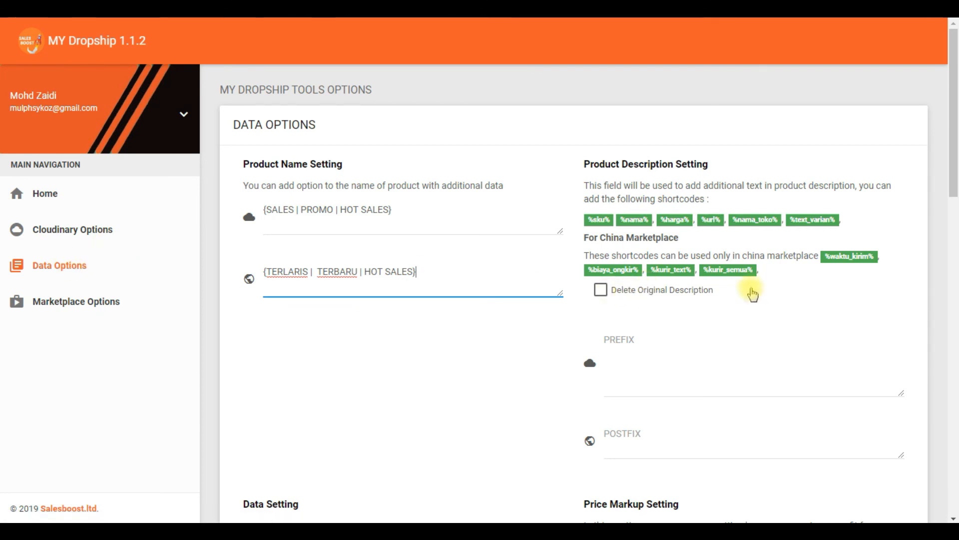
pyautogui.scroll(-8, 777, 303)
pyautogui.scroll(-11, 568, 321)
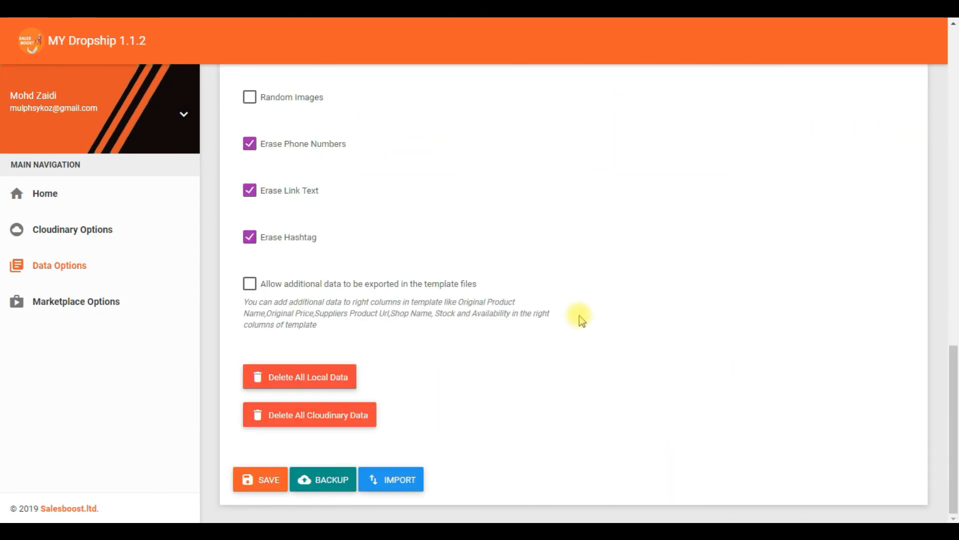
pyautogui.scroll(9, 580, 317)
pyautogui.scroll(2, 215, 284)
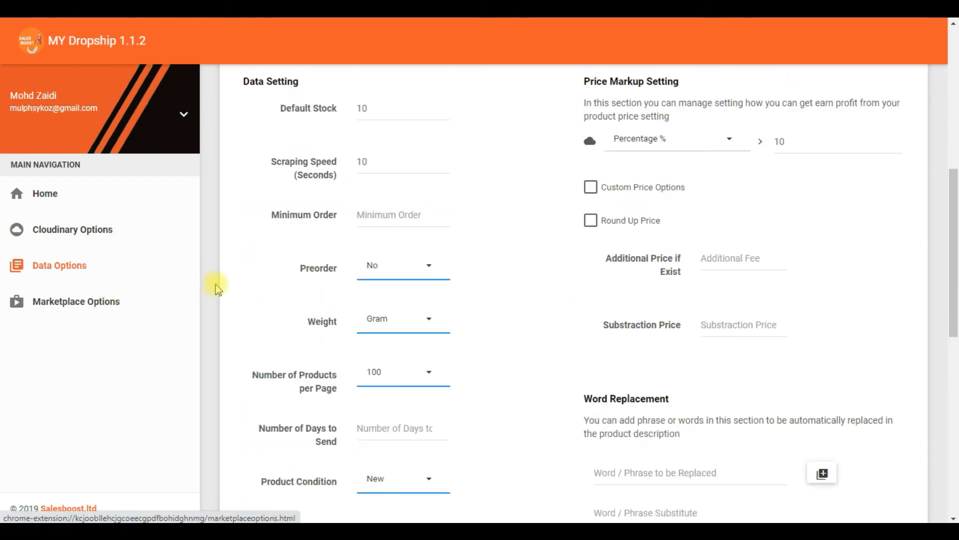
pyautogui.scroll(9, 215, 284)
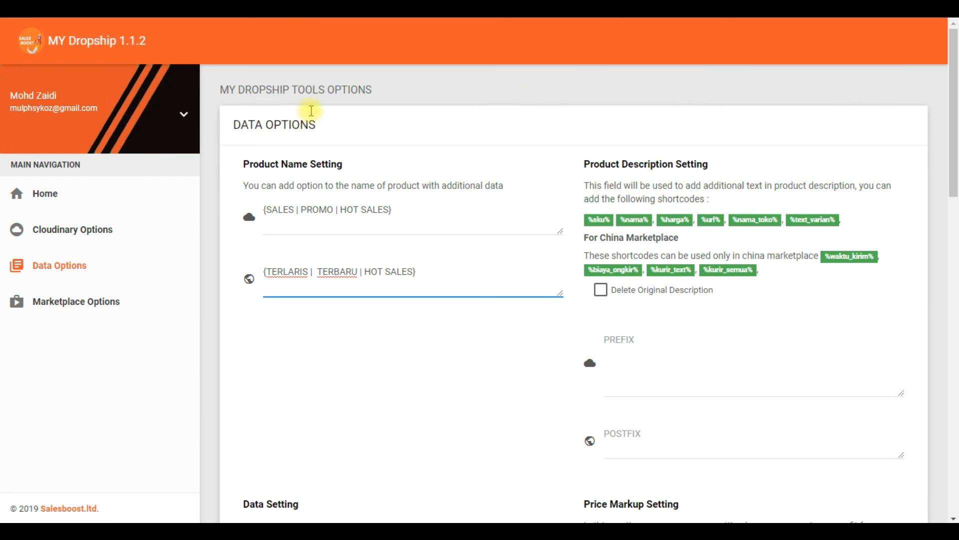
pyautogui.click(391, 93)
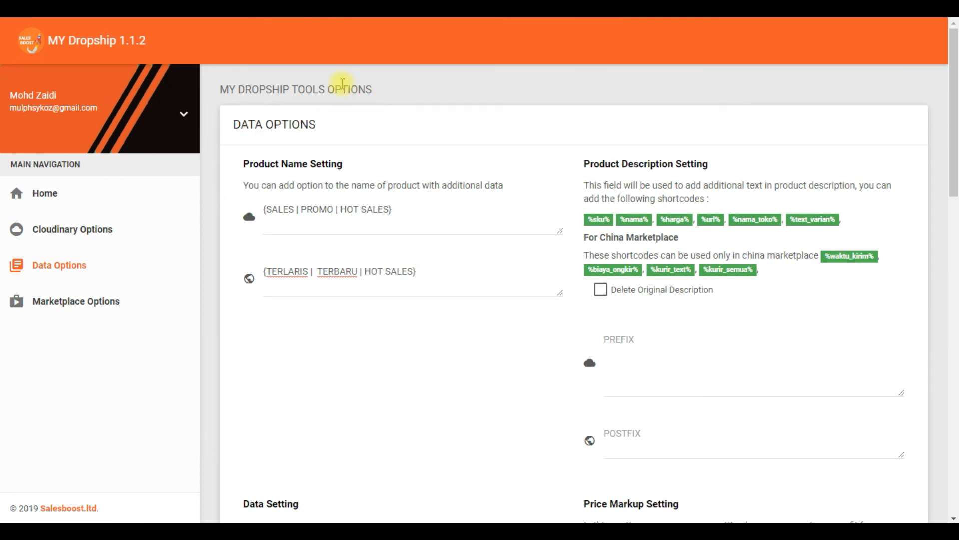
pyautogui.doubleClick(354, 89)
pyautogui.click(381, 94)
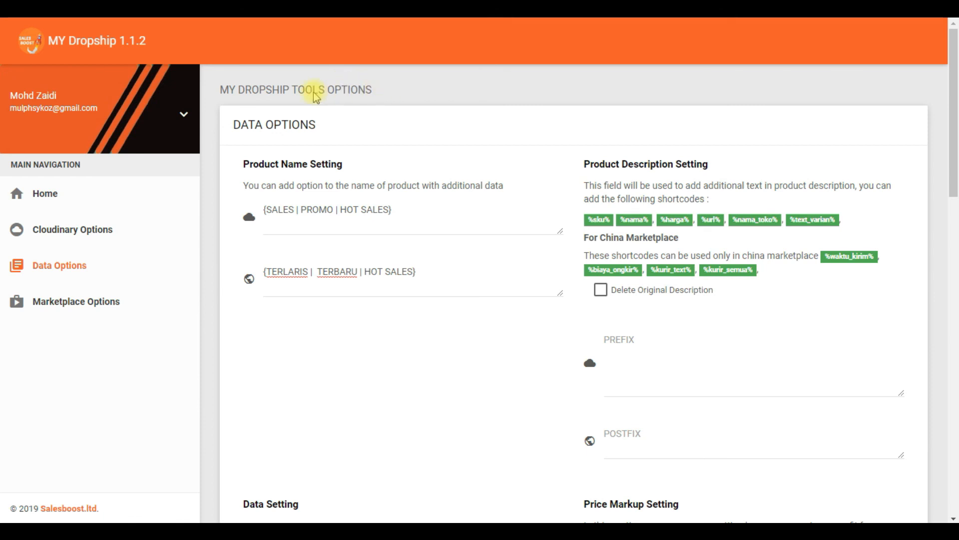